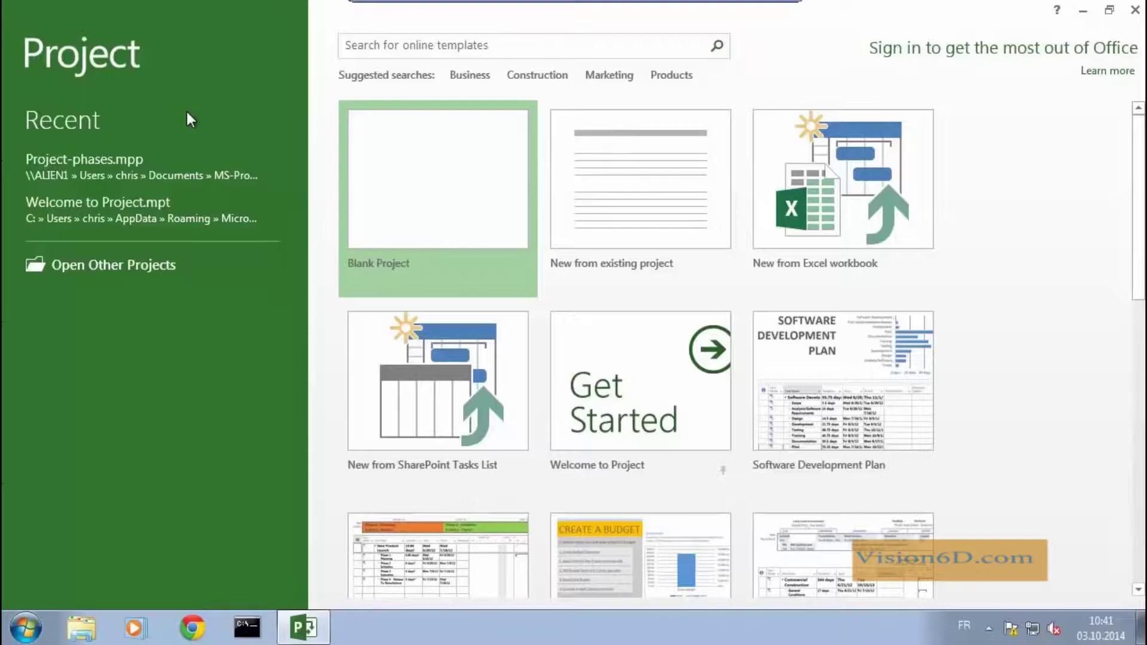
- Create a blank project and set its schedule options to 8 hours per day and 40 hours per week
click(440, 208)
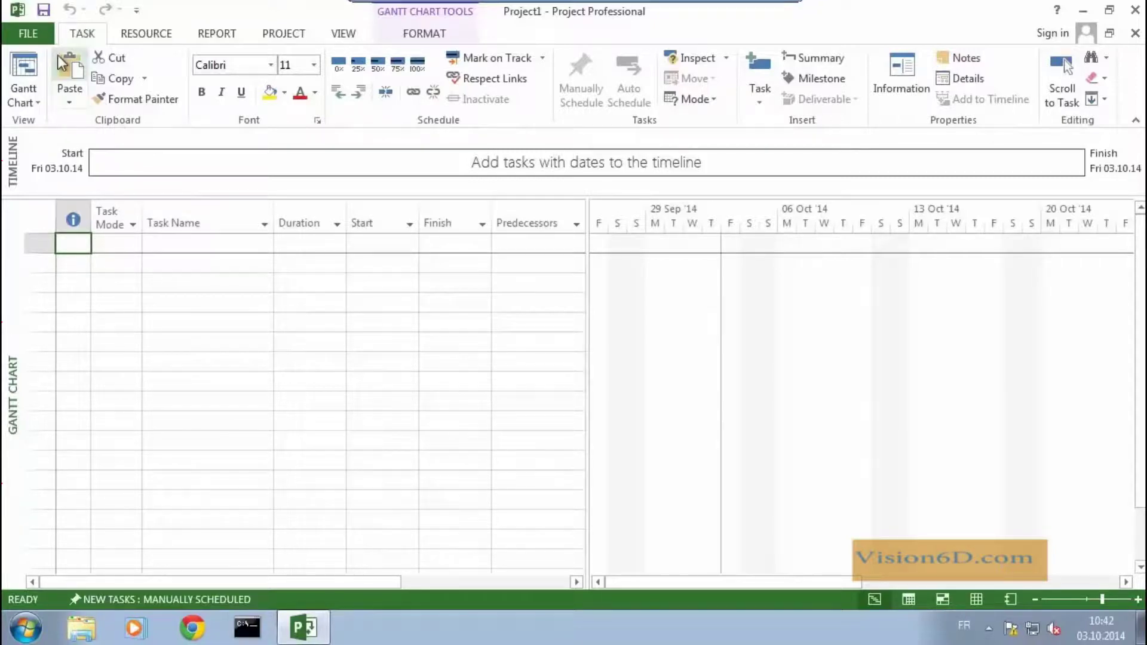
click(11, 35)
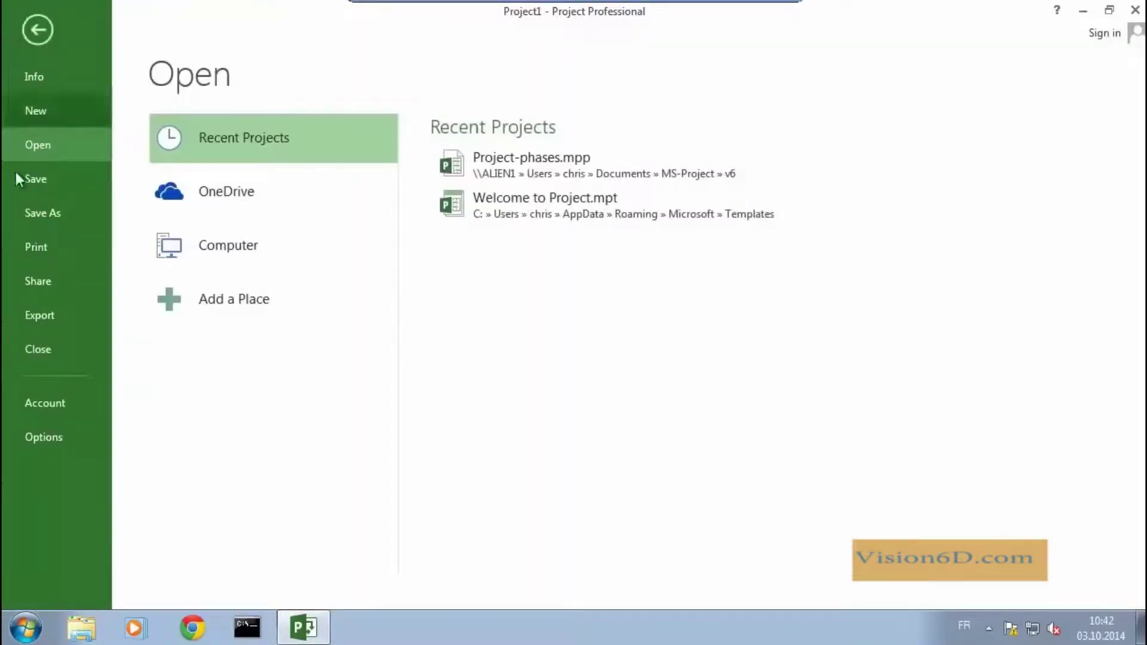
click(52, 441)
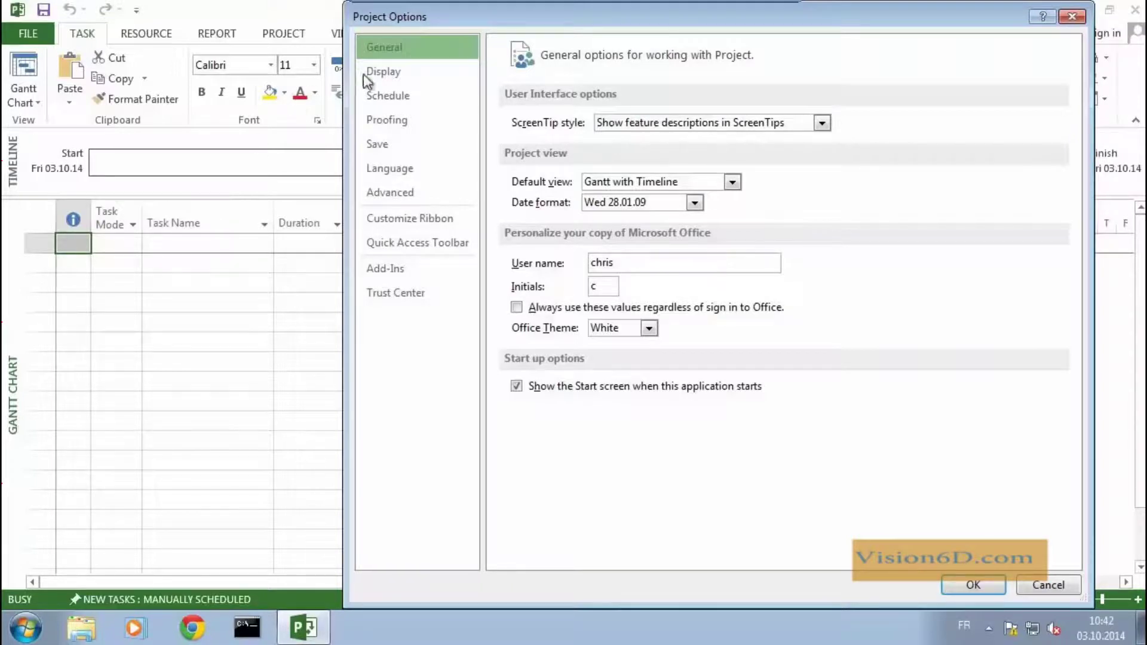
click(406, 104)
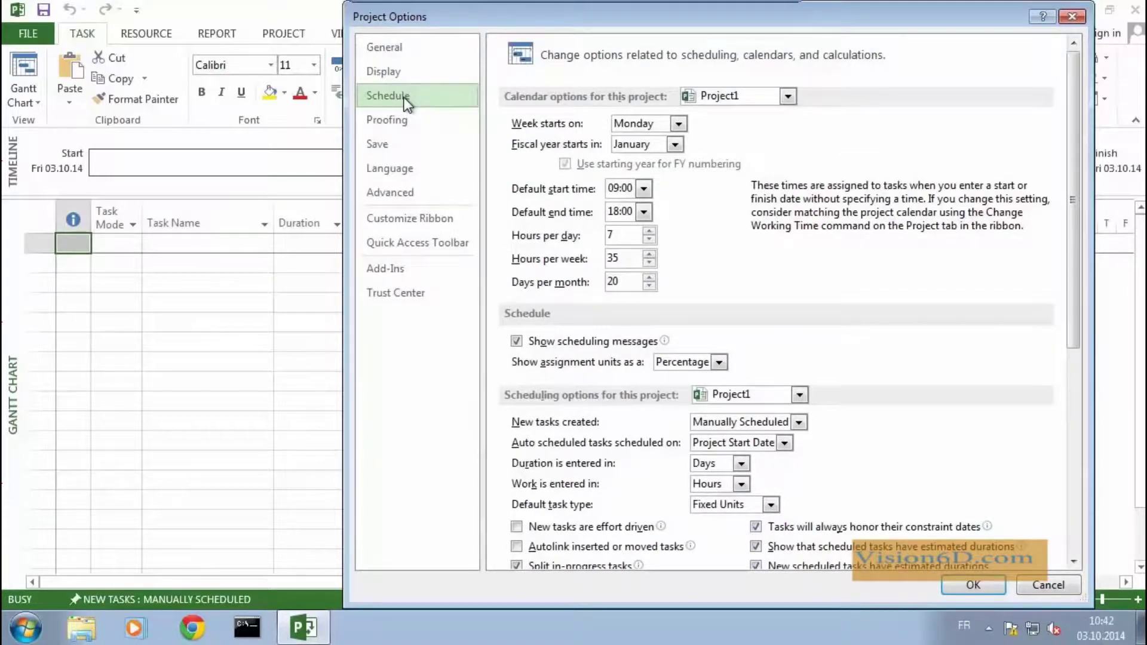
drag(558, 12, 496, 8)
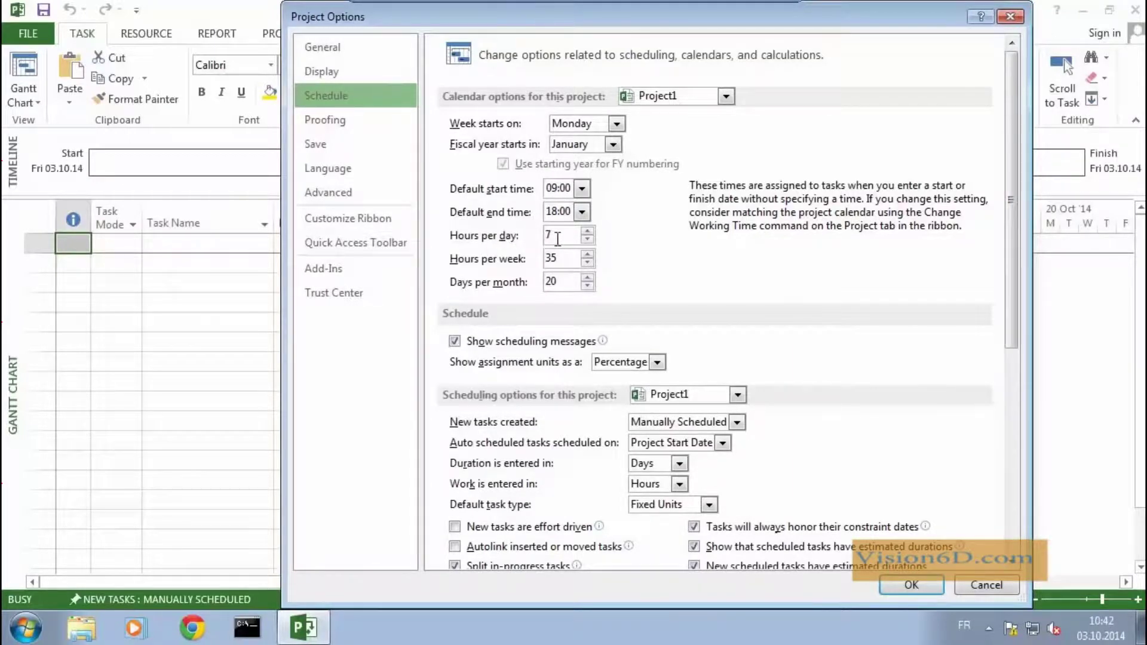
click(587, 233)
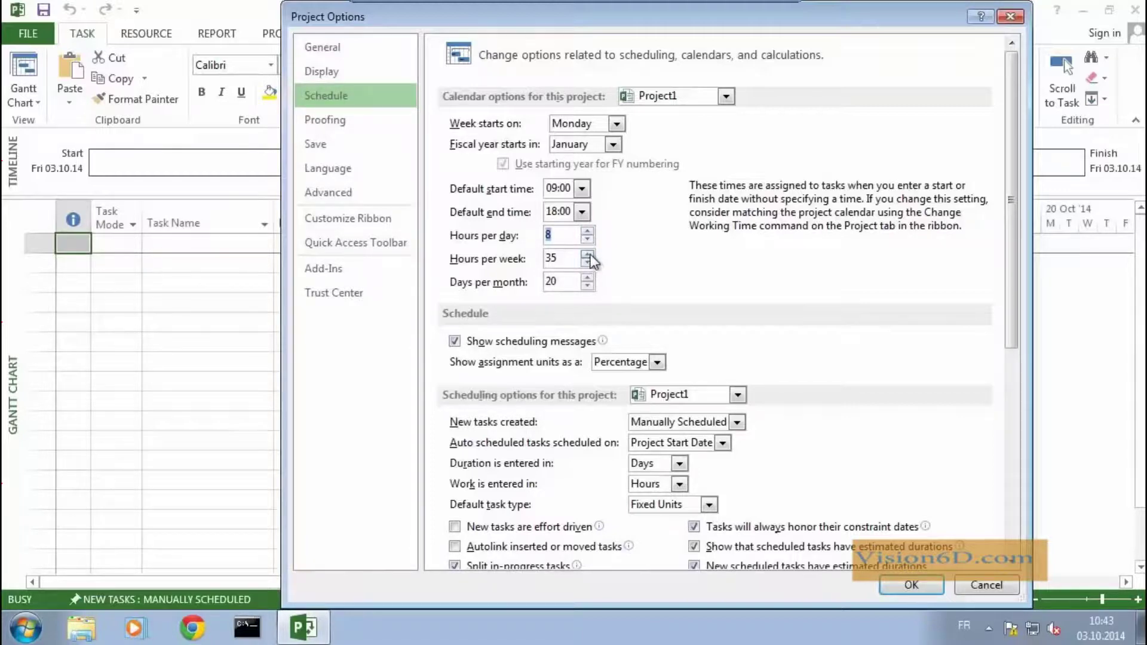
click(588, 255)
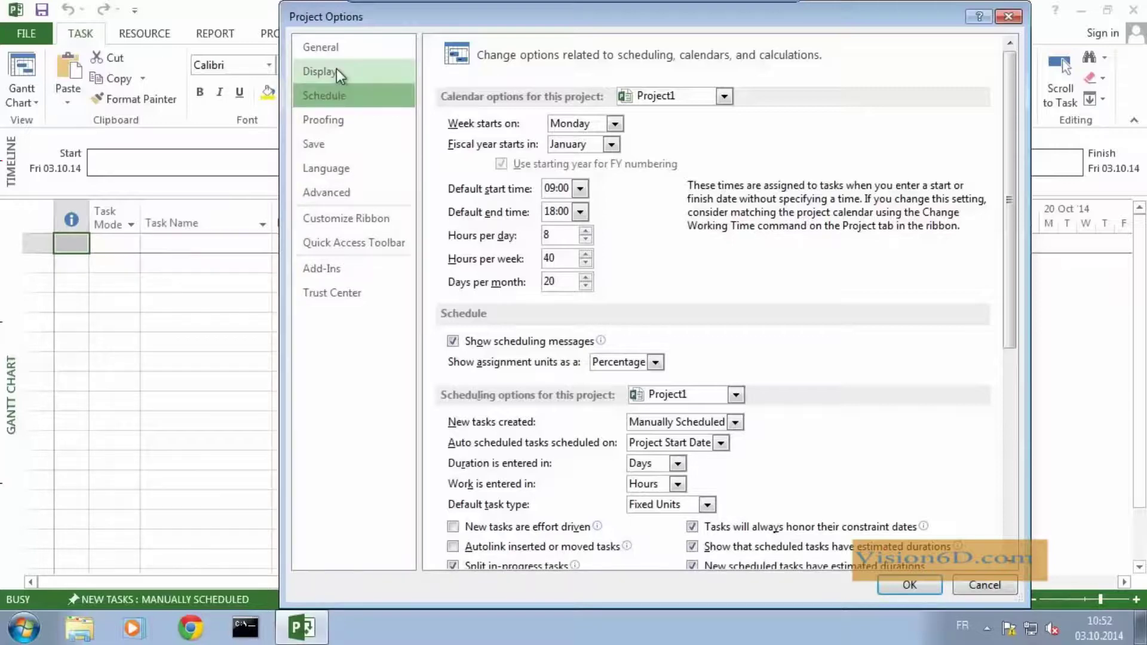
- Examine the currency choices in the project's display options, keep CHF, and close the options
click(335, 72)
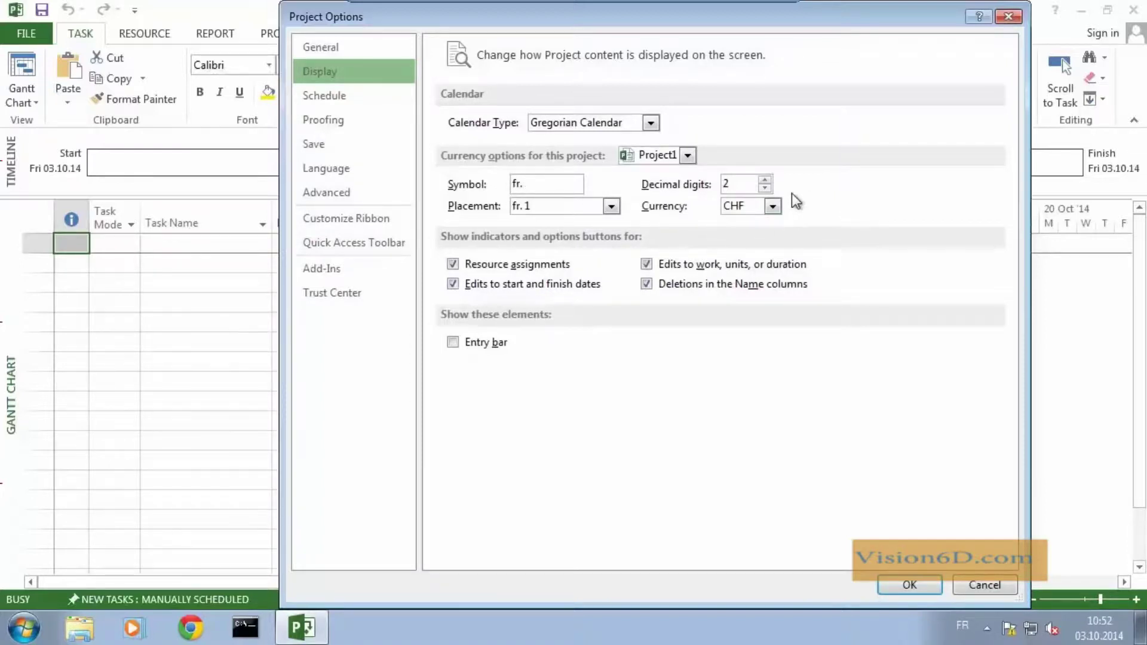
click(773, 207)
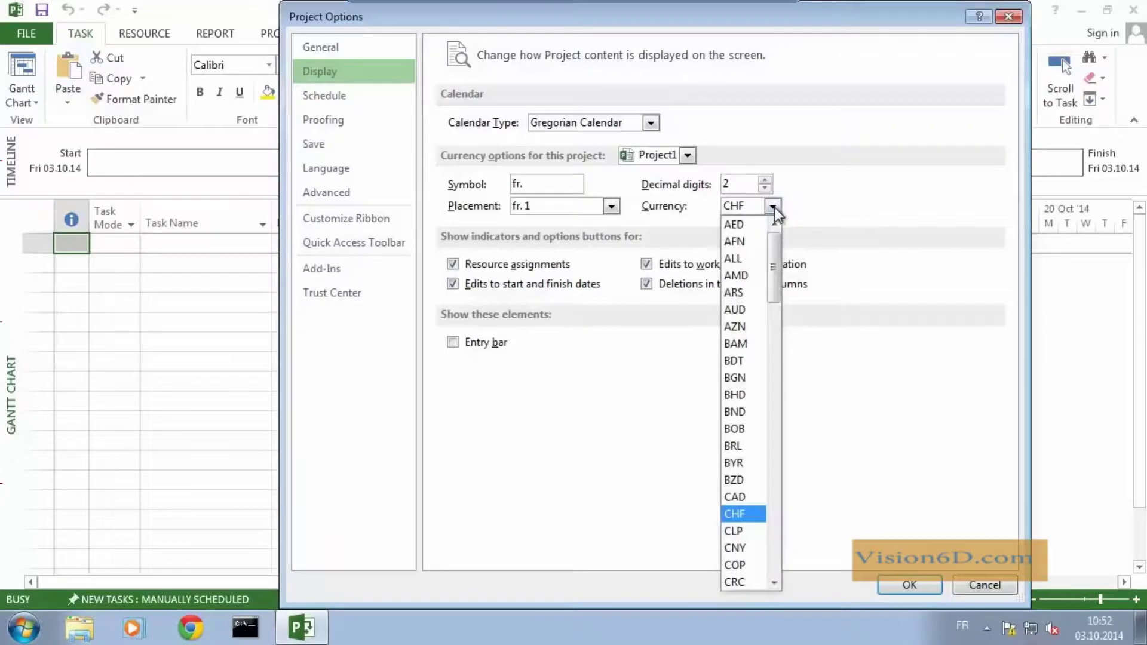
drag(773, 271, 777, 348)
click(880, 211)
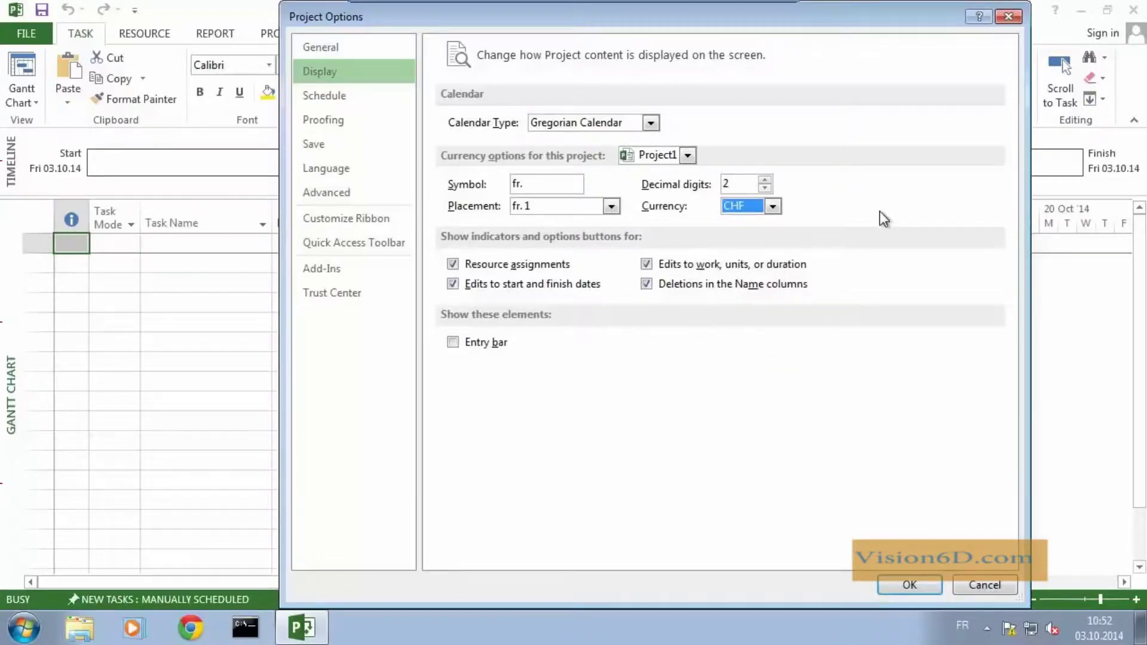
click(1009, 18)
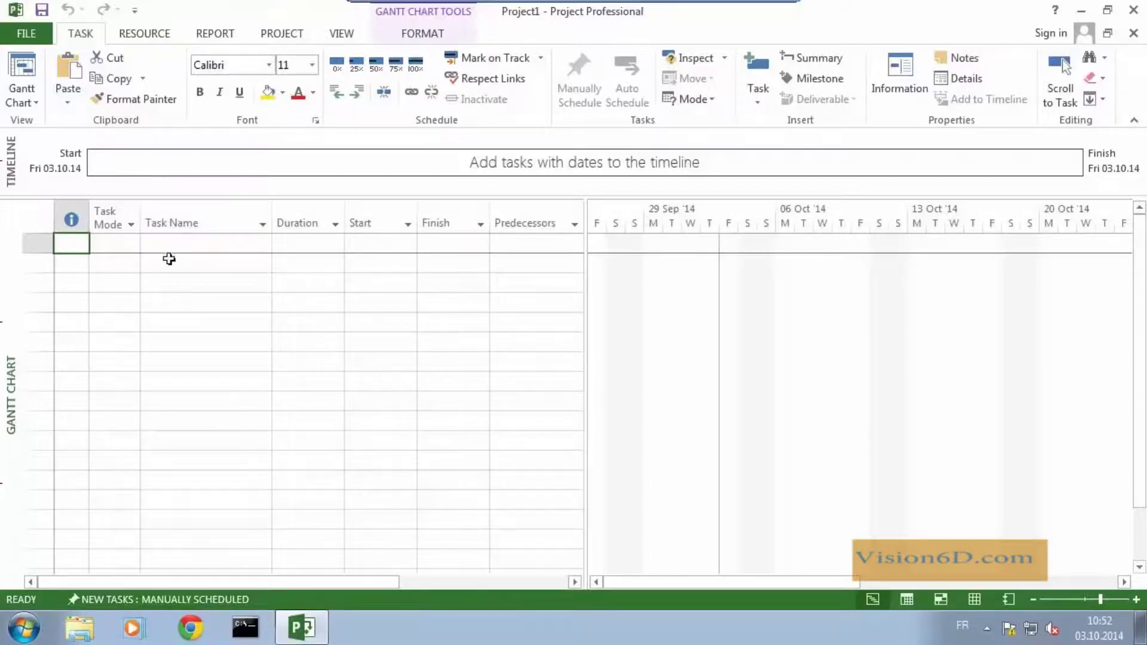
- Enter "myProject" and "Initiatiation" as the first two task names in the Gantt chart table
click(161, 242)
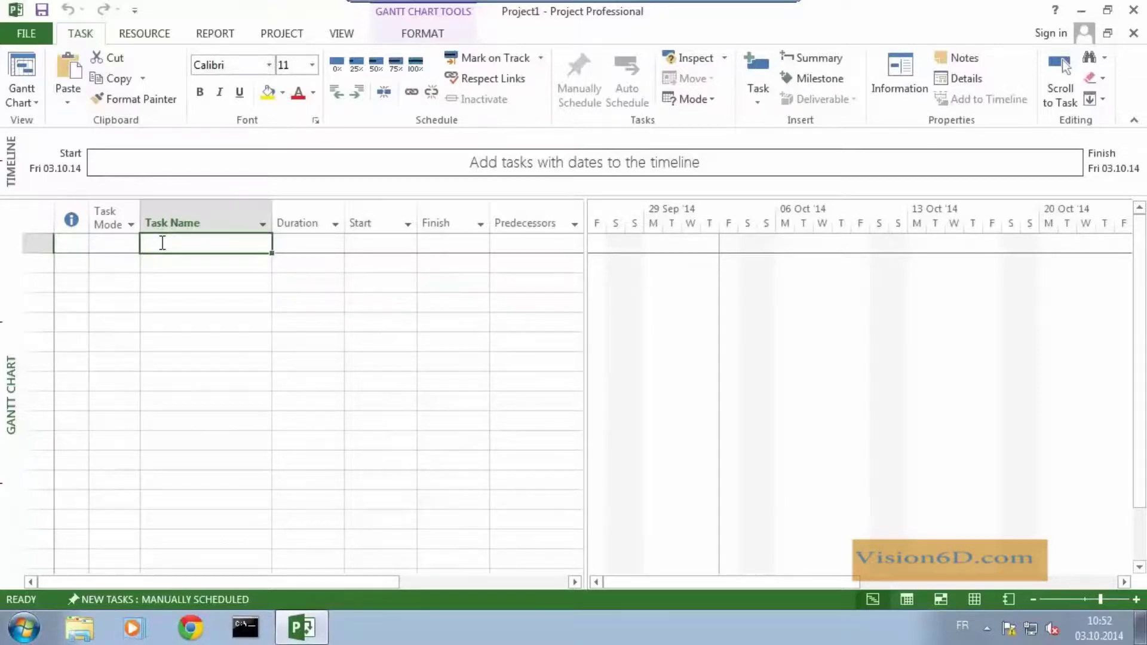
text(my)
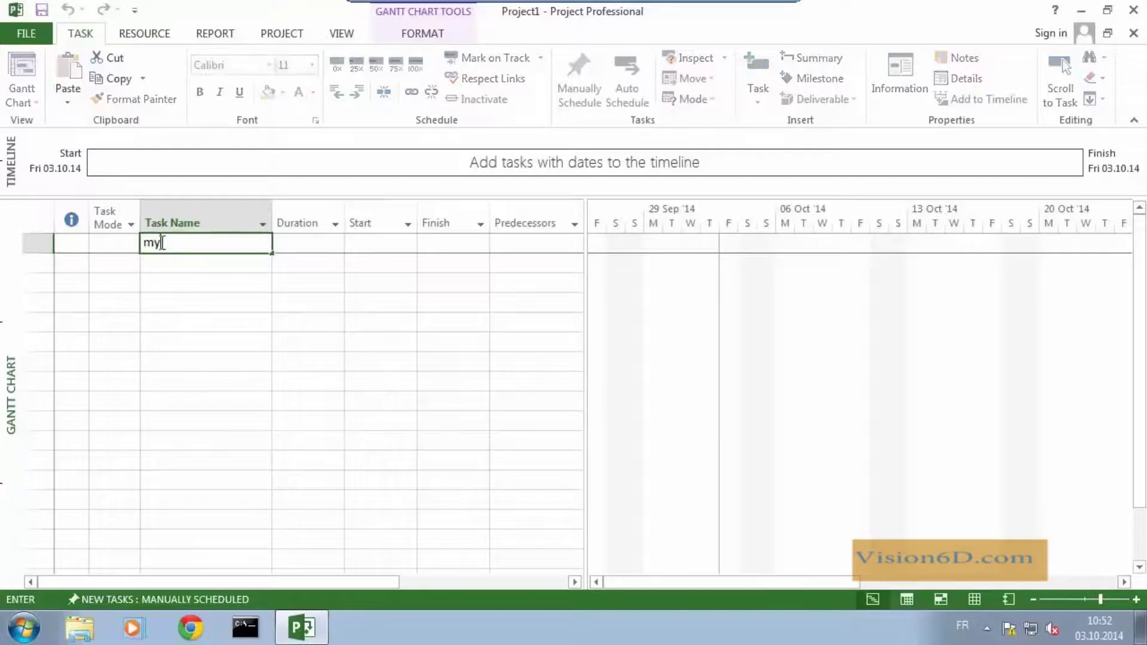
text(Project)
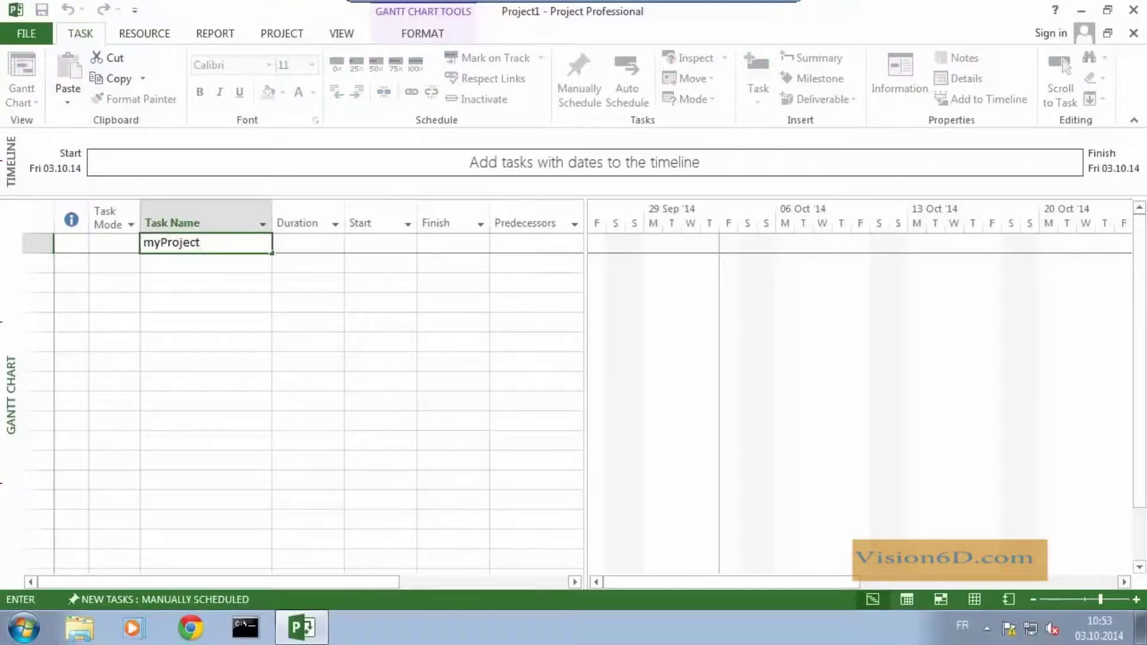
key(Return)
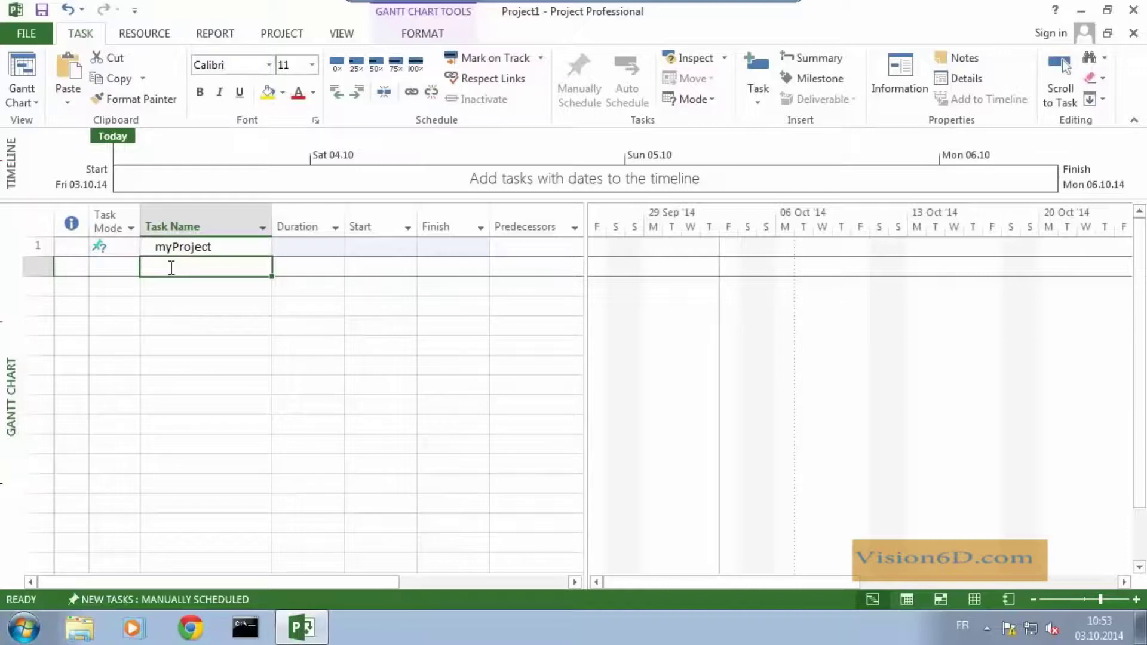
text(Initiatiati)
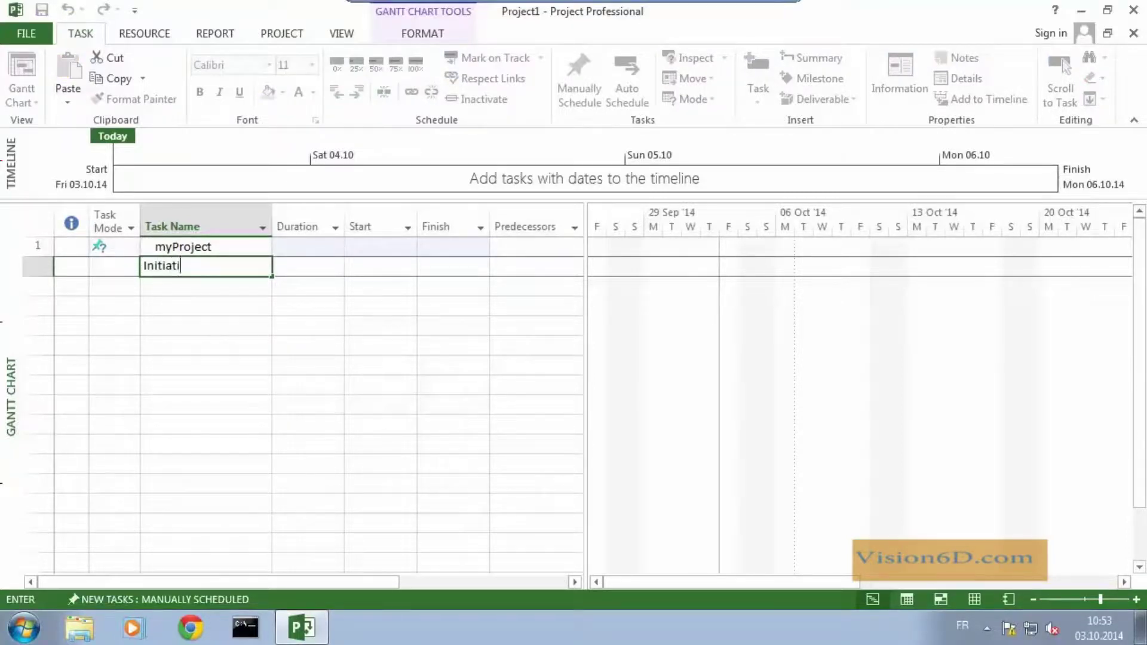
text(on)
key(Return)
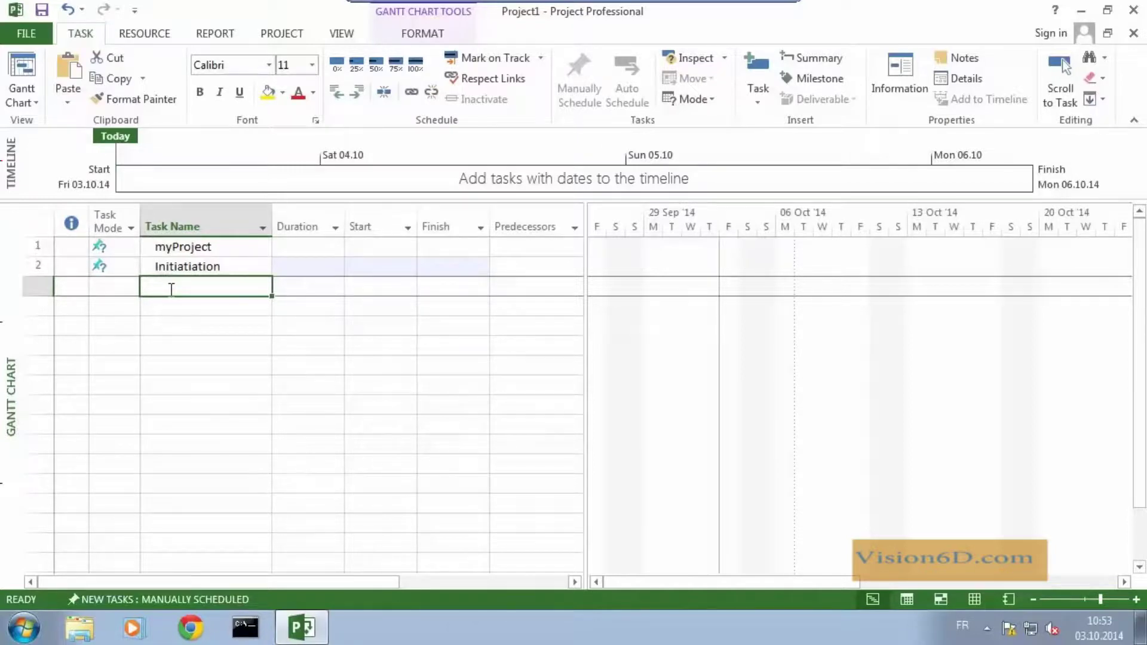
- Add the tasks "Plan" and "Execution" below the initiation task
text(Plan)
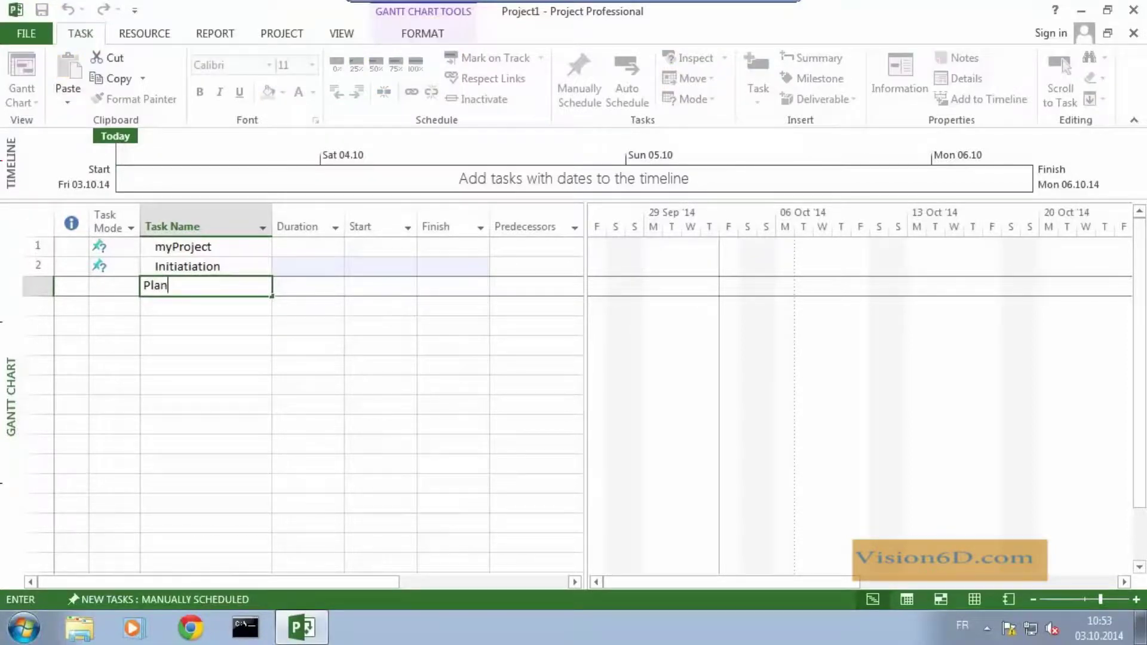
key(Return)
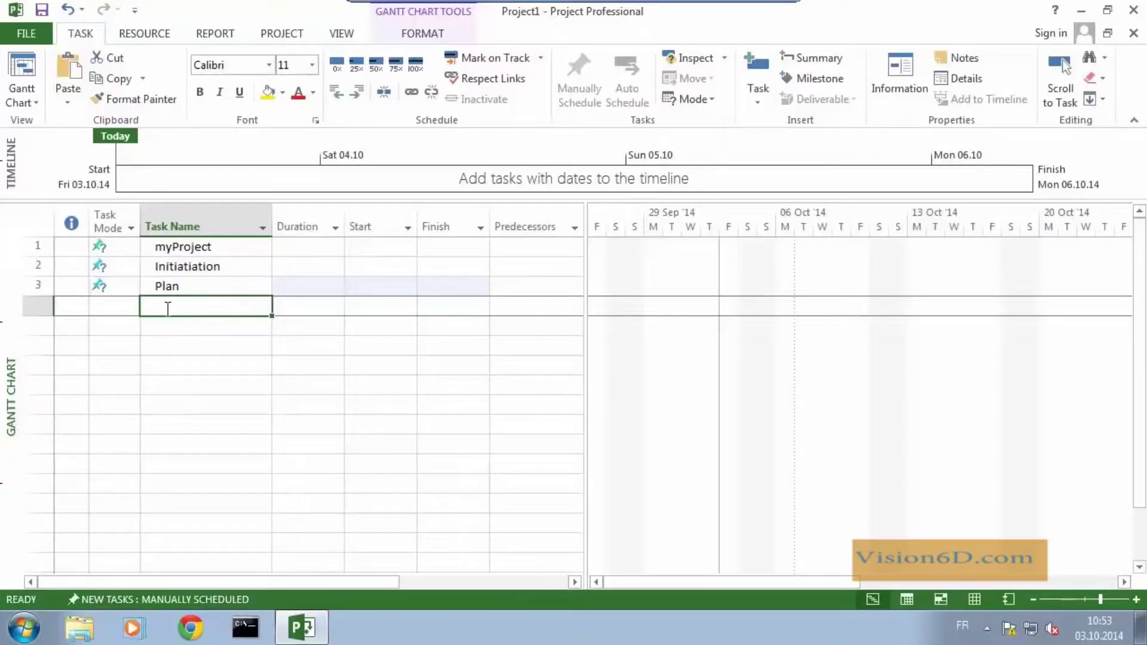
text(Exc)
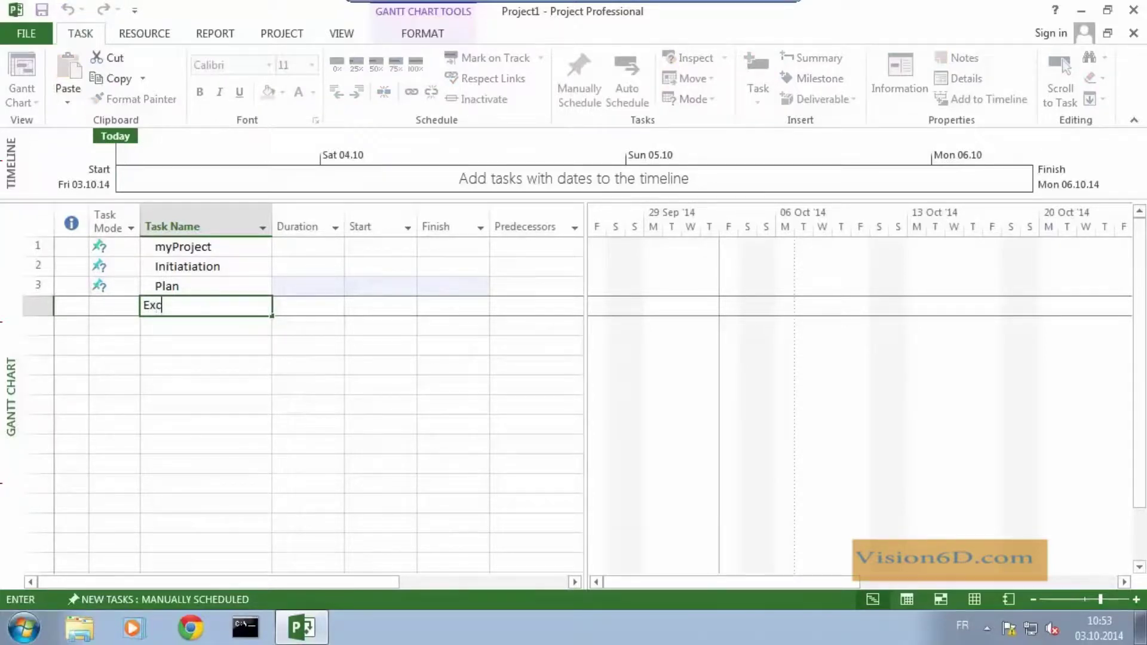
text(ution)
click(159, 305)
text(e)
key(Return)
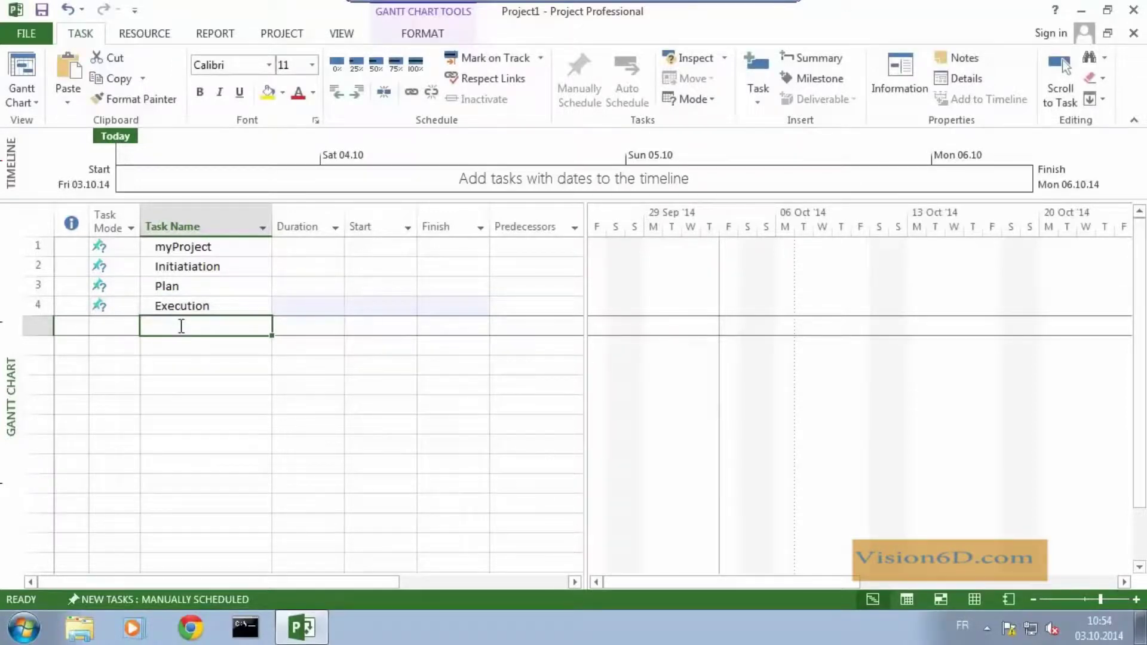
- Add the tasks "Defining" and "Design" below Execution
text(De)
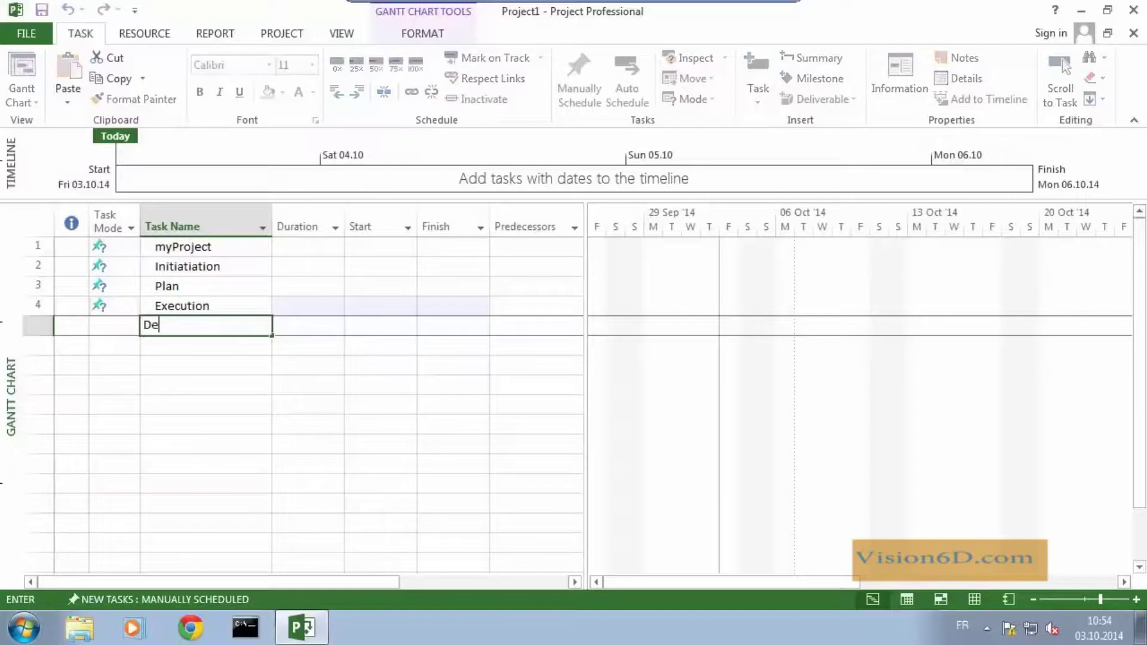
text(fining)
key(Return)
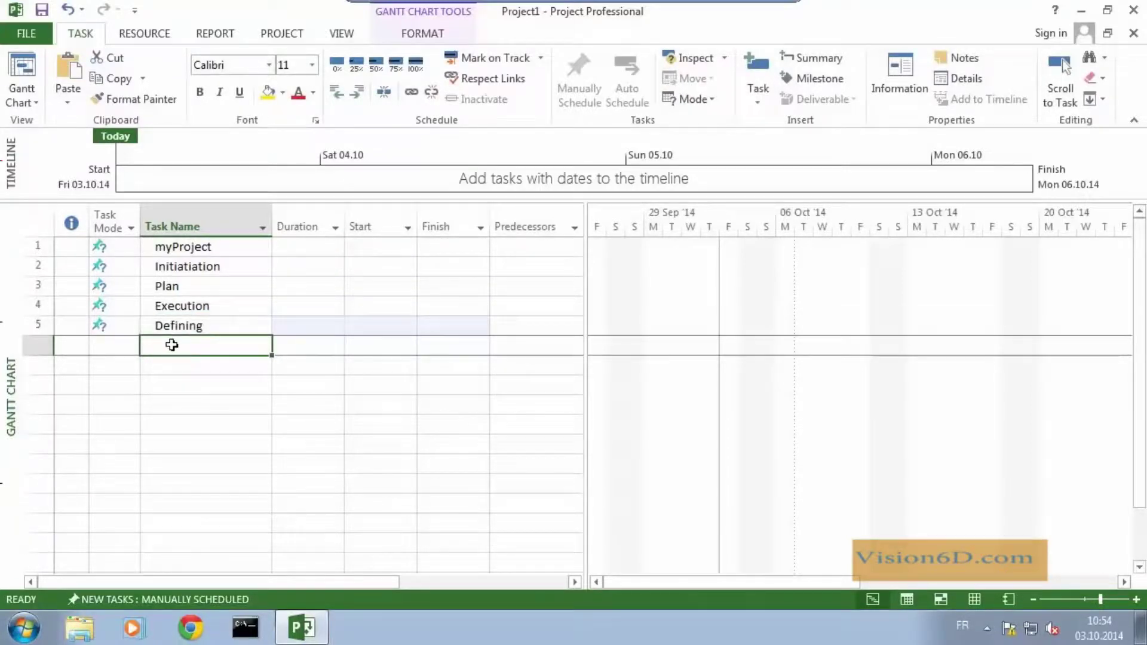
text(Design)
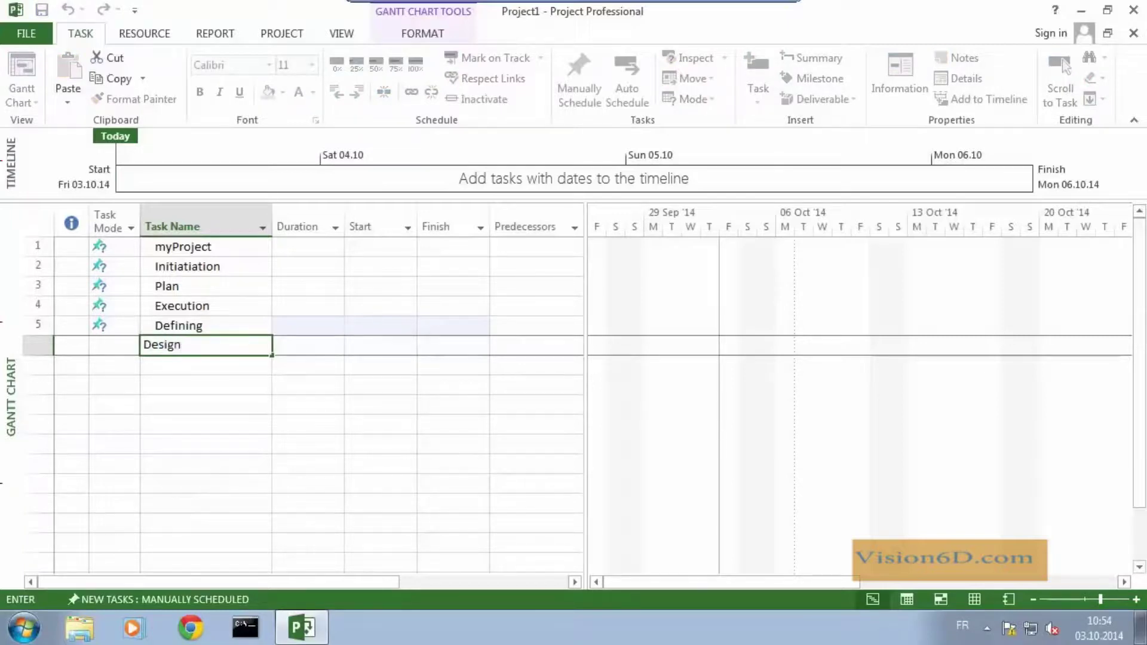
key(Return)
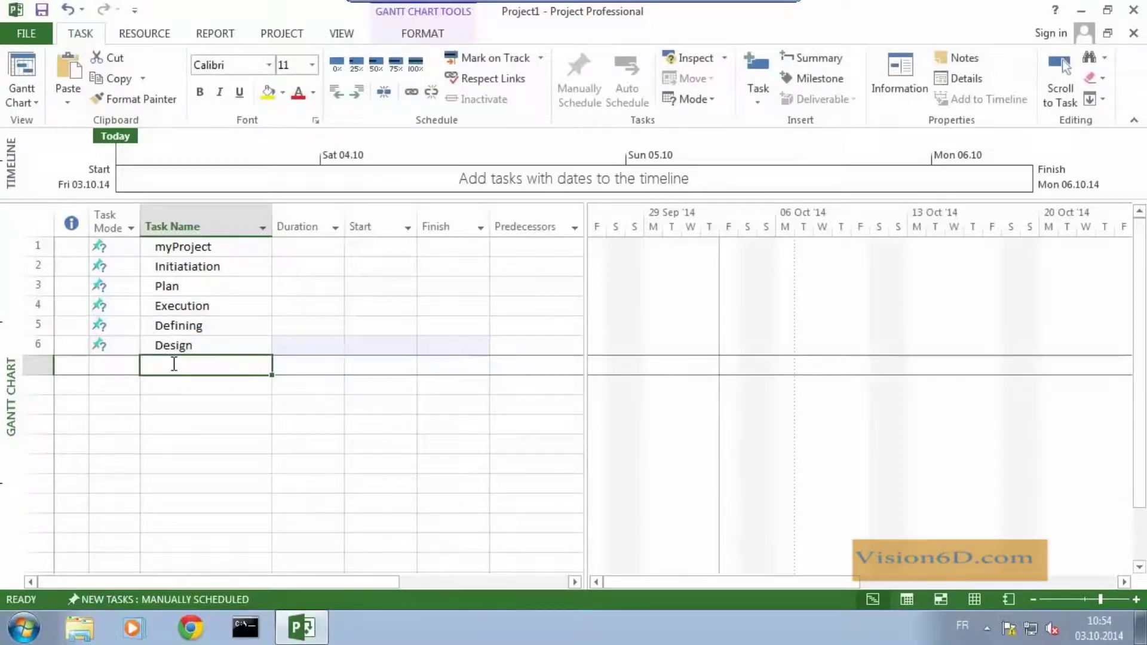
- Add the tasks "Integration" and "Test" below Design
click(174, 364)
text(Int)
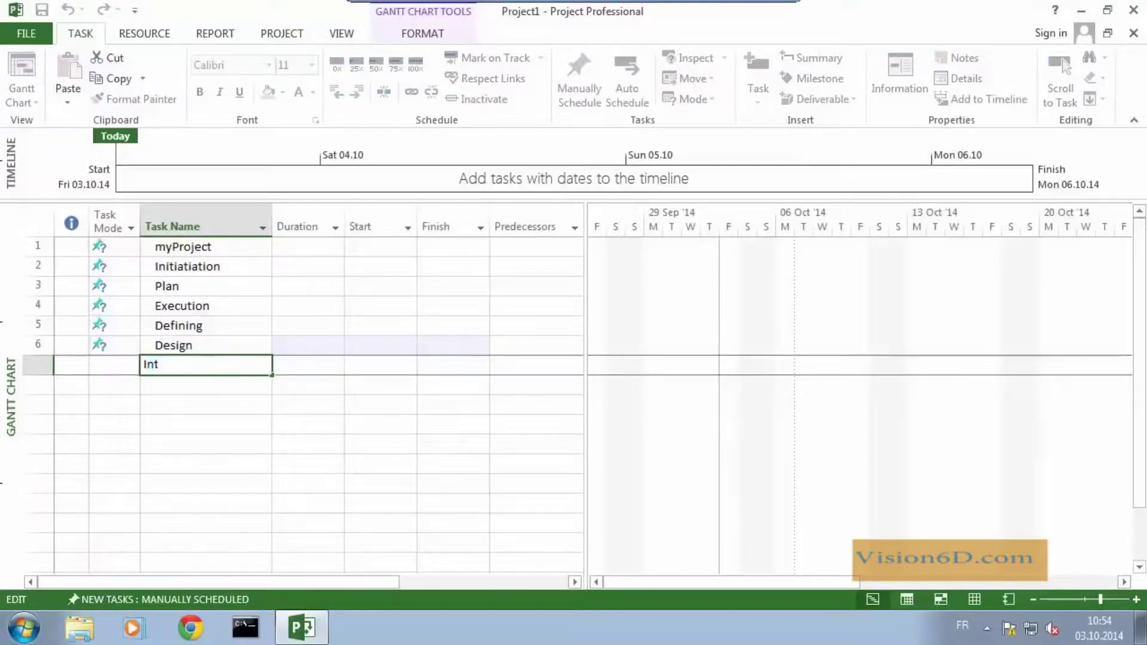
text(egration)
key(Return)
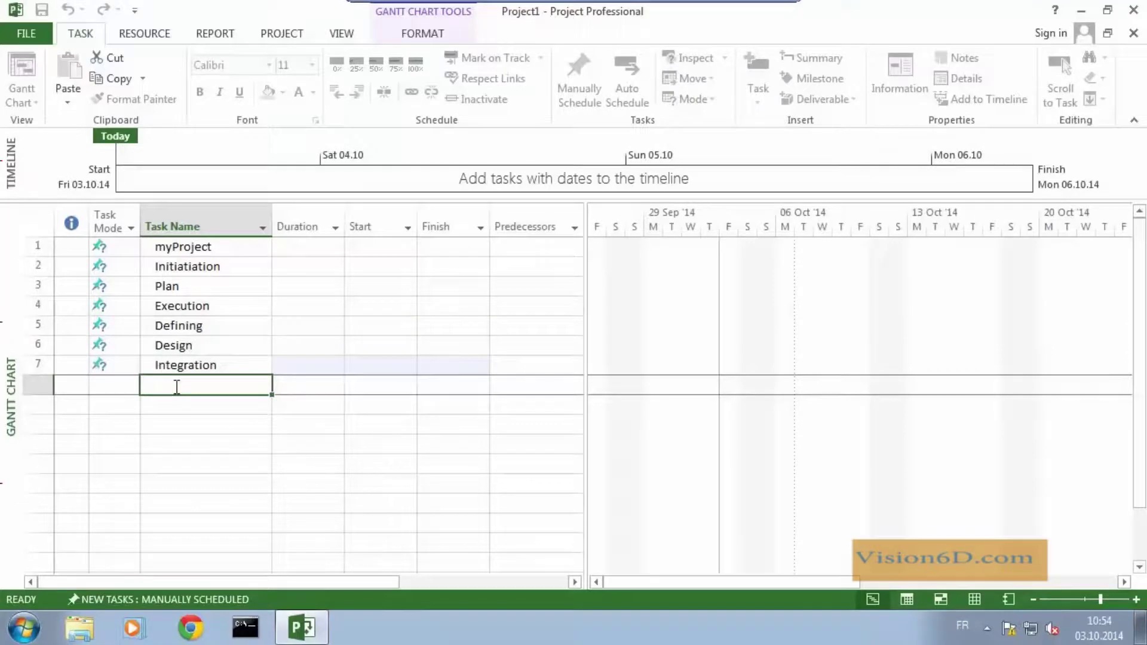
text(Test)
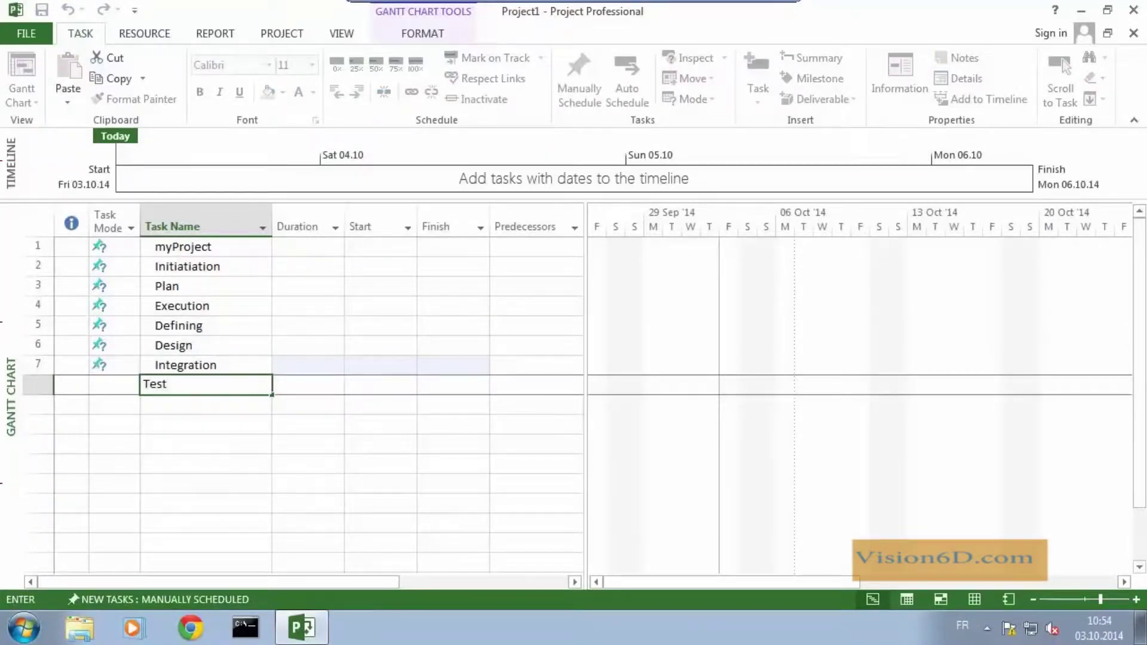
key(Return)
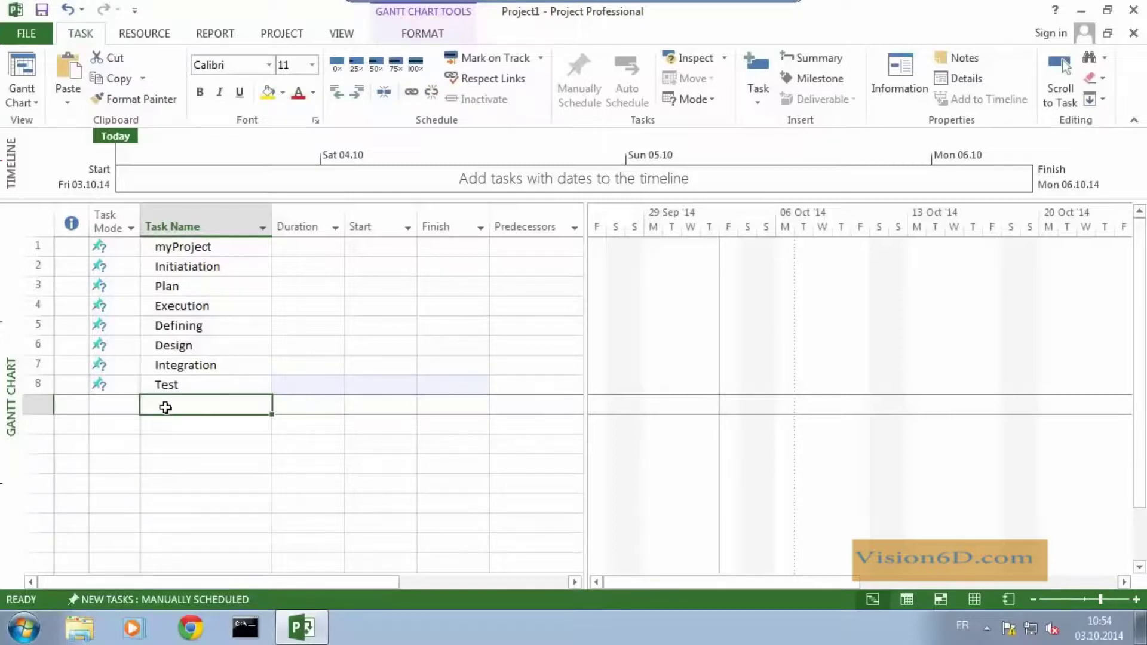
- Add the tasks "Release product" and "Close" below the Test task
double_click(167, 407)
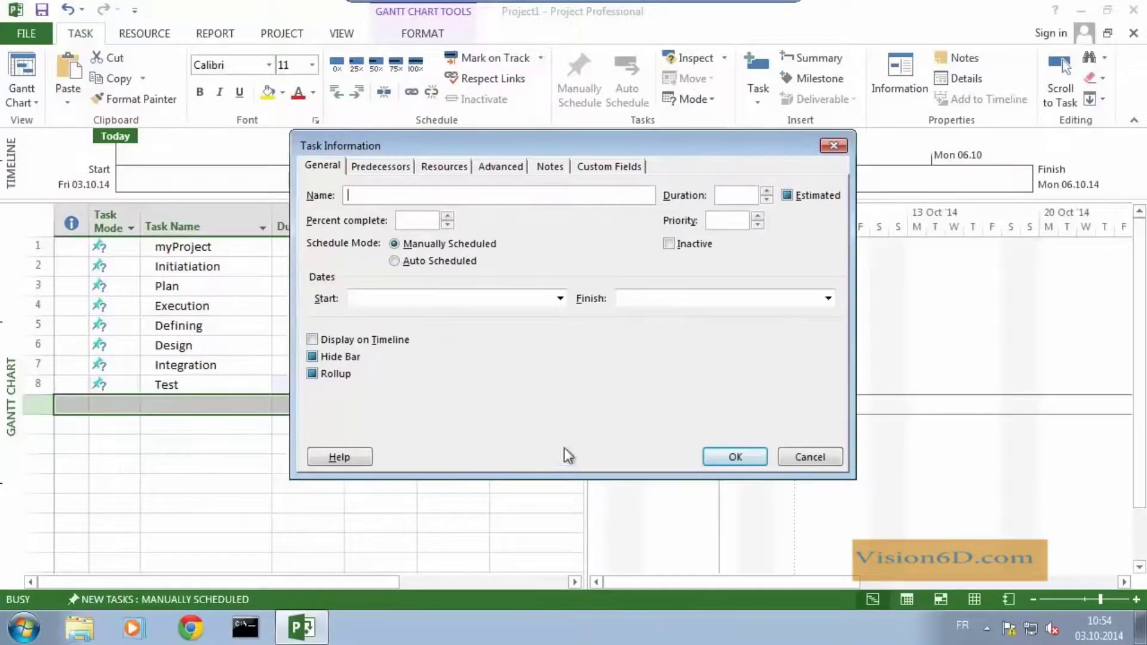
click(822, 457)
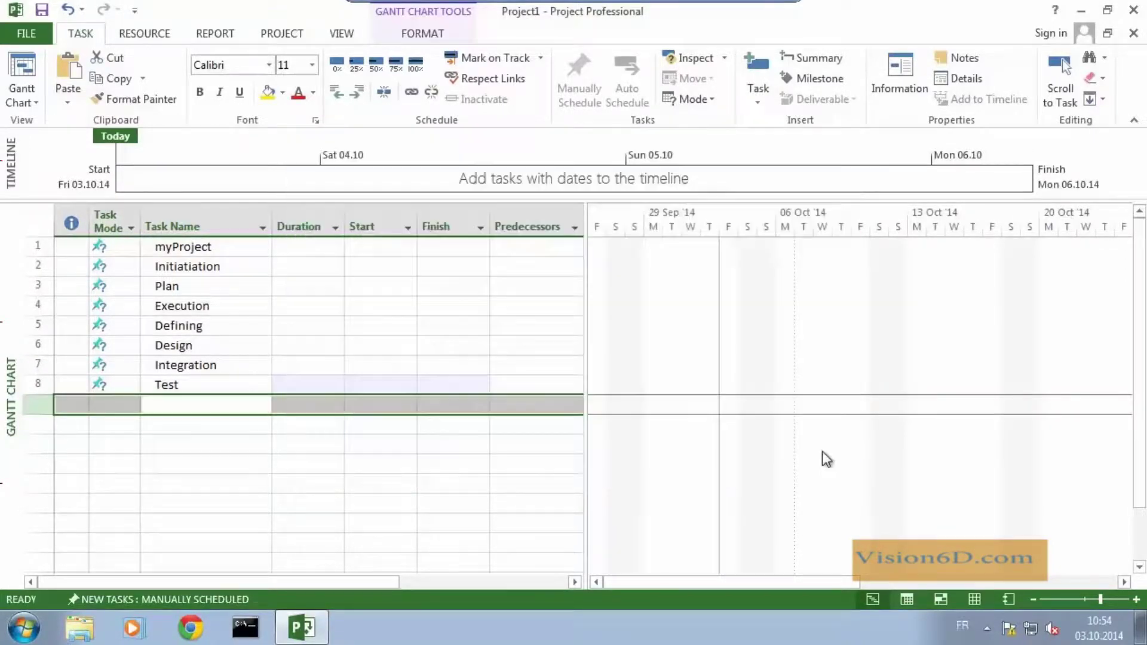
click(165, 405)
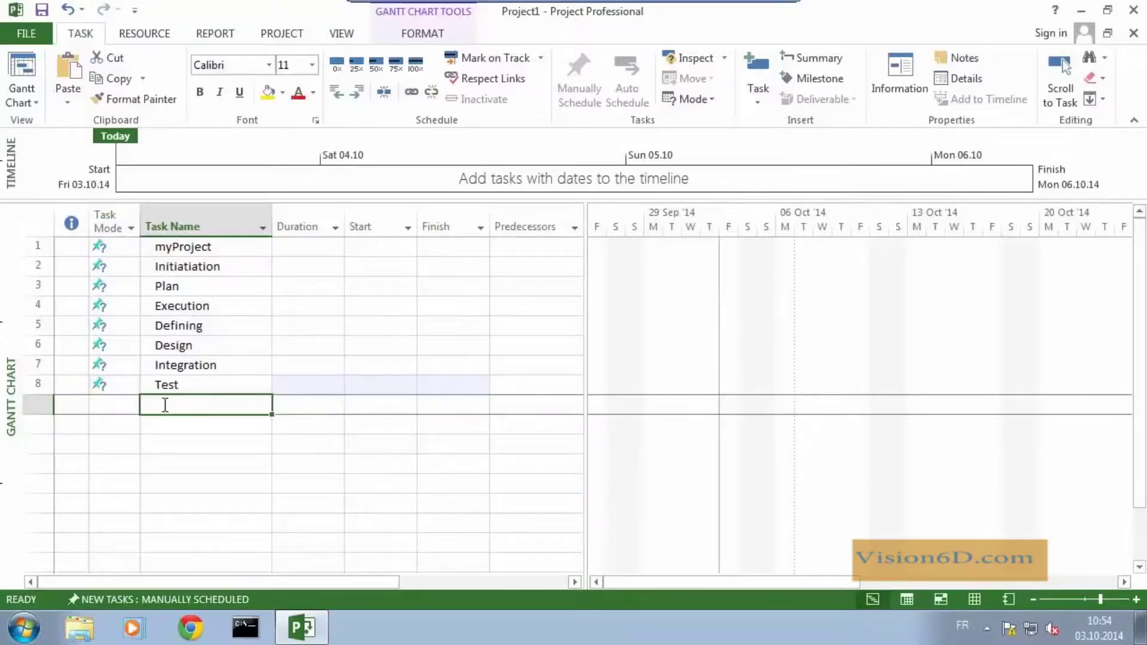
text(Releas)
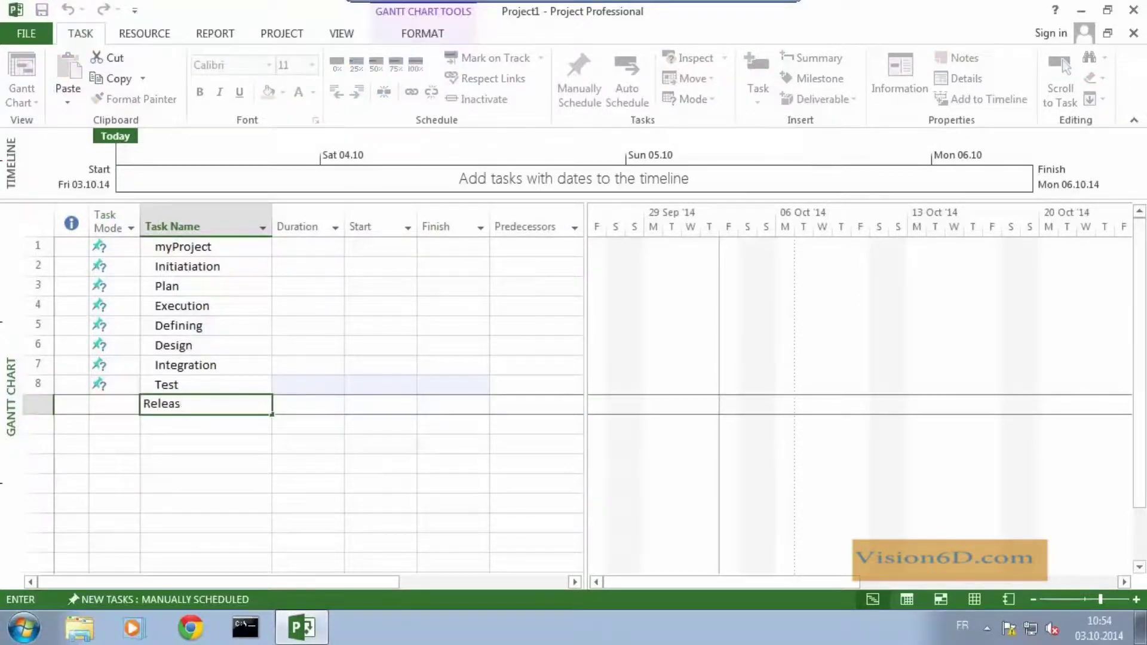
text(e product)
key(Return)
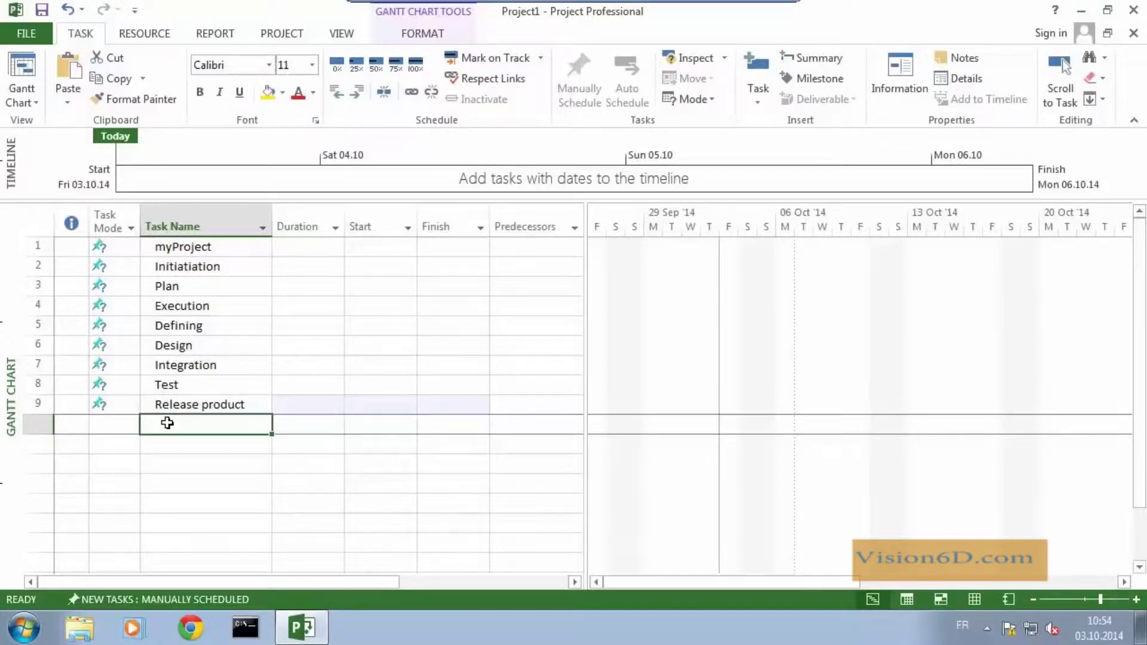
text(Close)
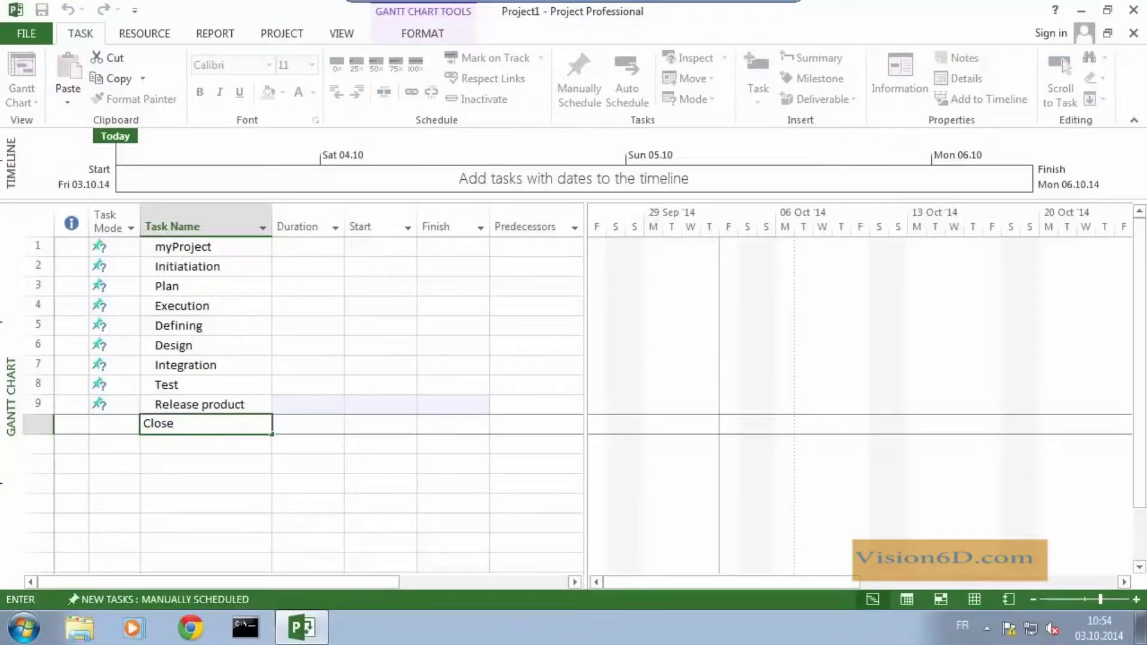
key(Return)
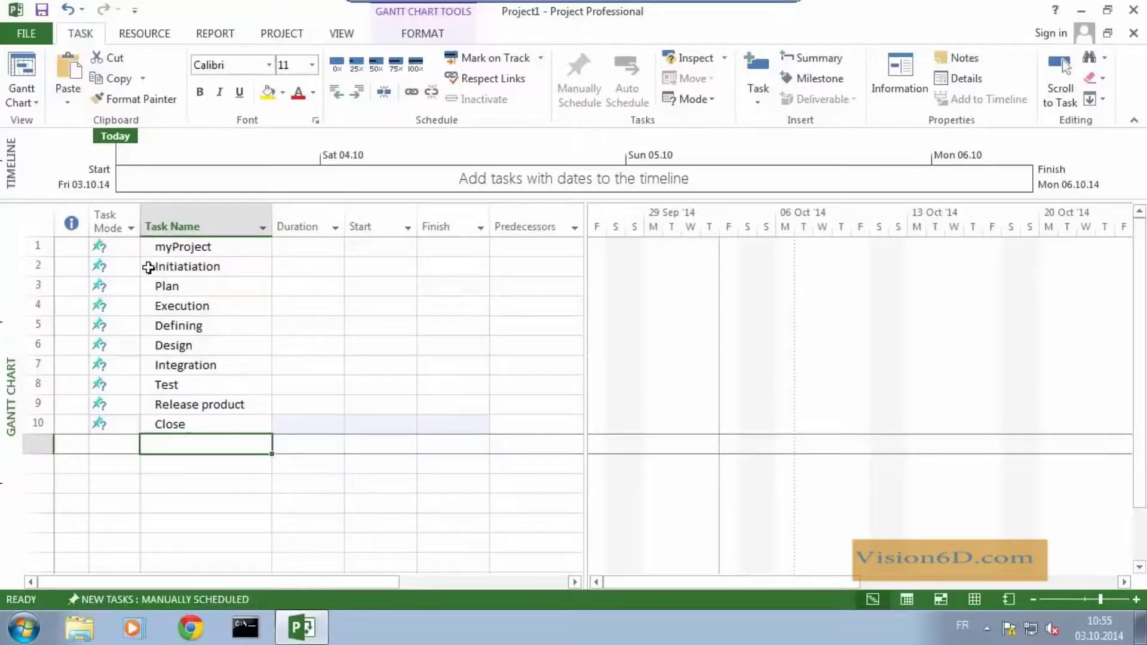
- Indent all tasks from Initiatiation through Close one level so they become subtasks of myProject
click(34, 266)
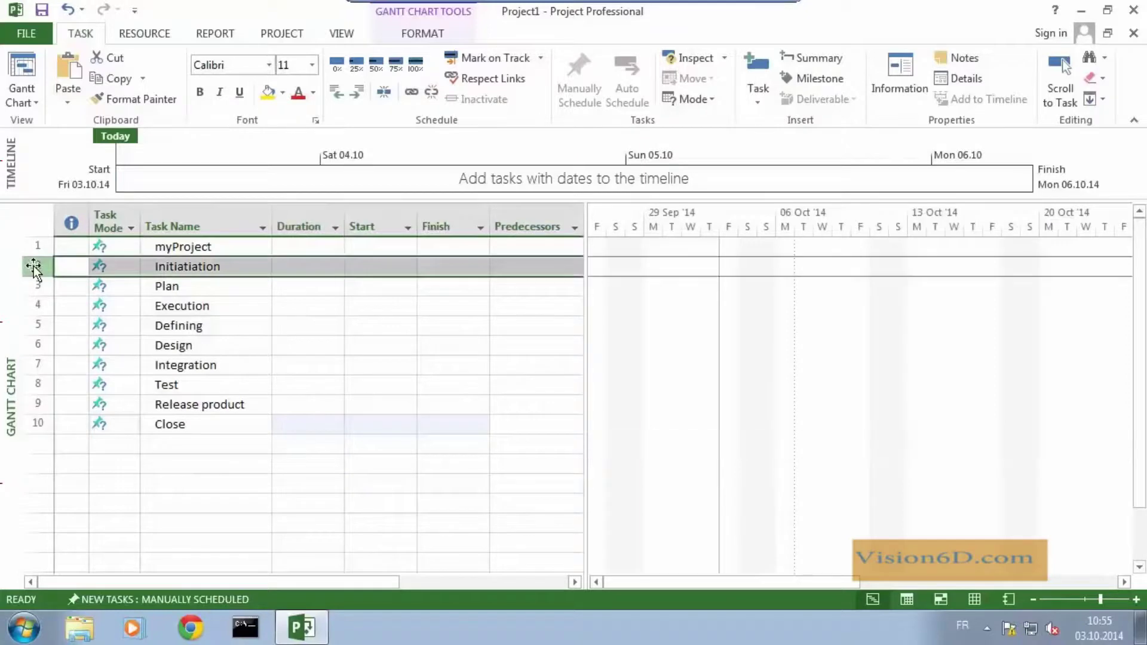
shift+click(30, 425)
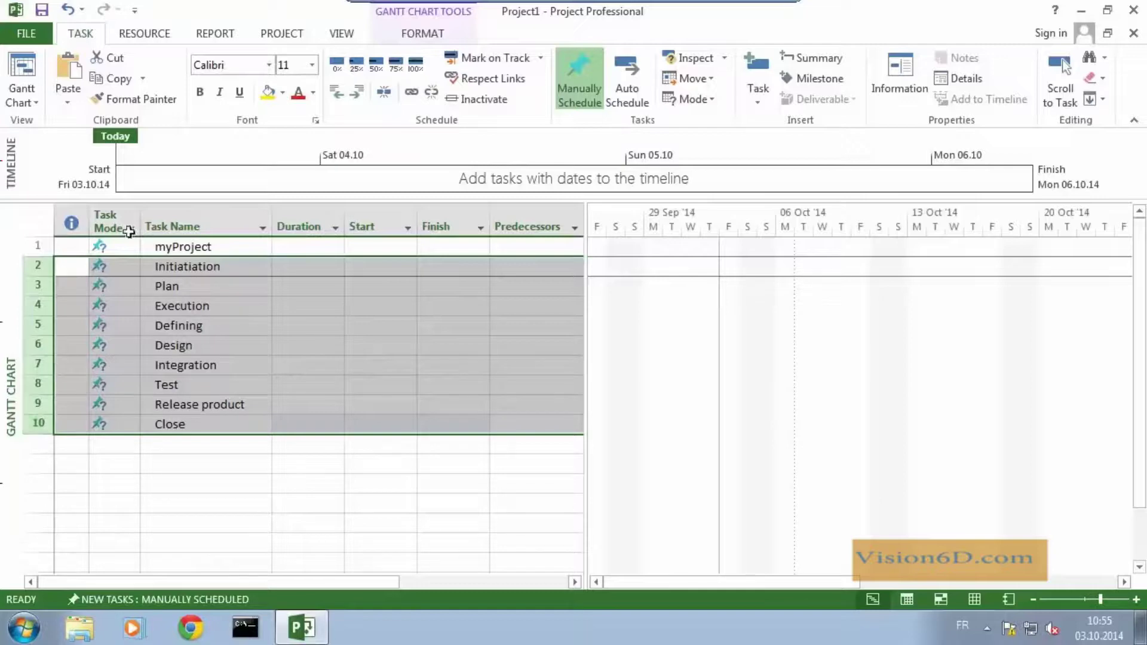
click(358, 93)
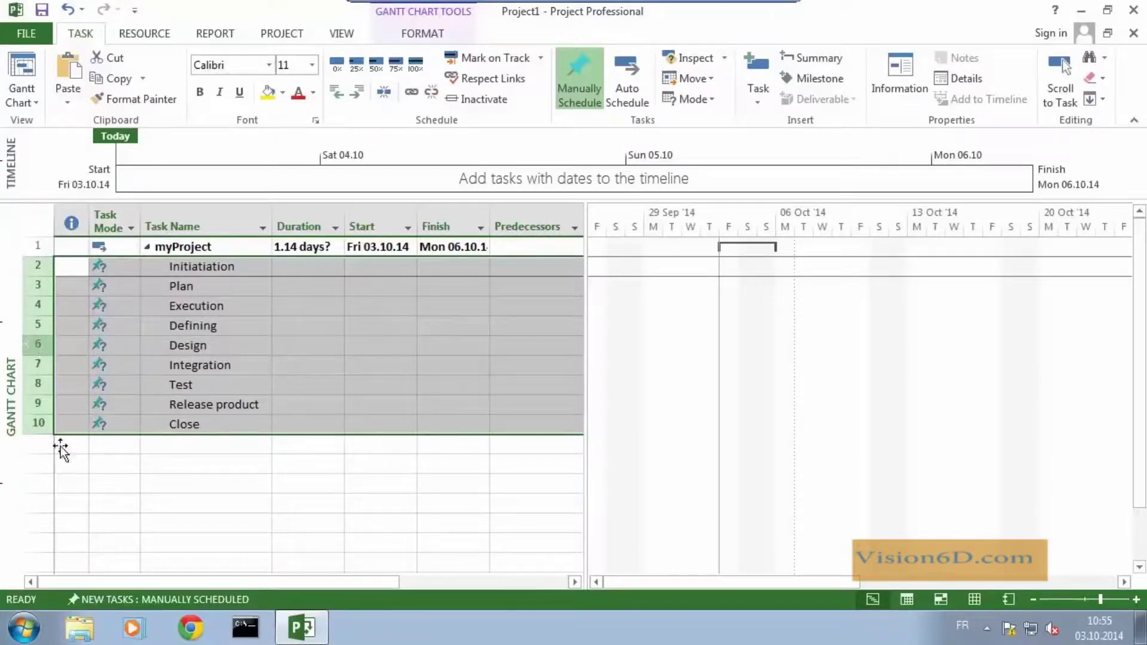
click(105, 492)
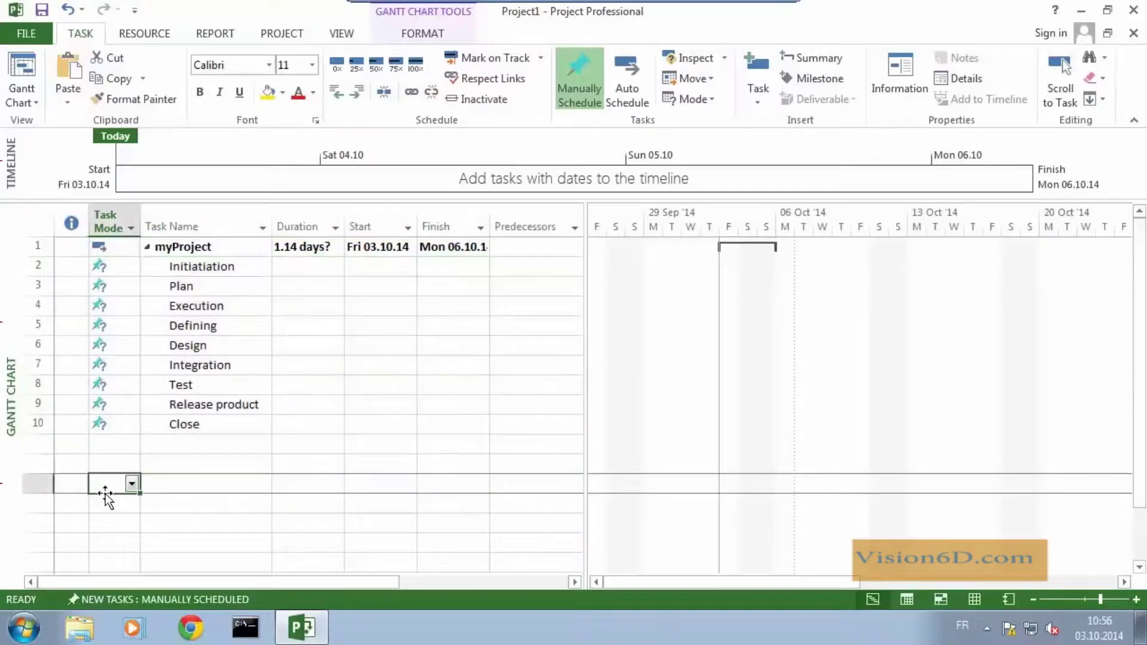
- Indent the tasks Defining, Design, Integration and Test as subtasks of Execution
click(39, 324)
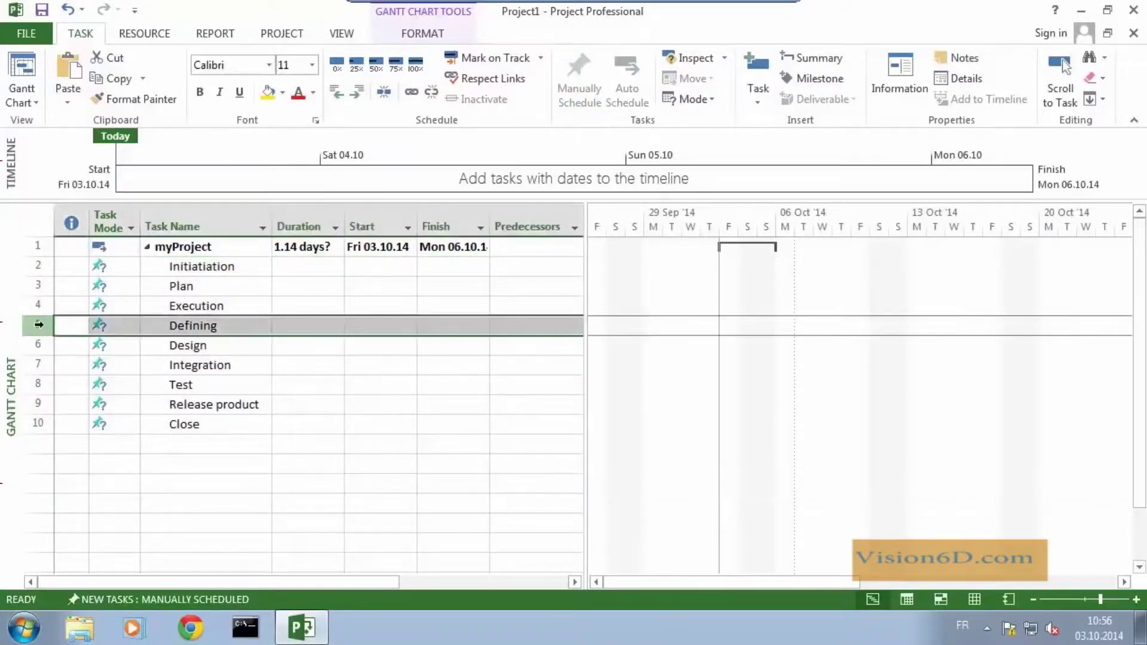
shift+click(35, 385)
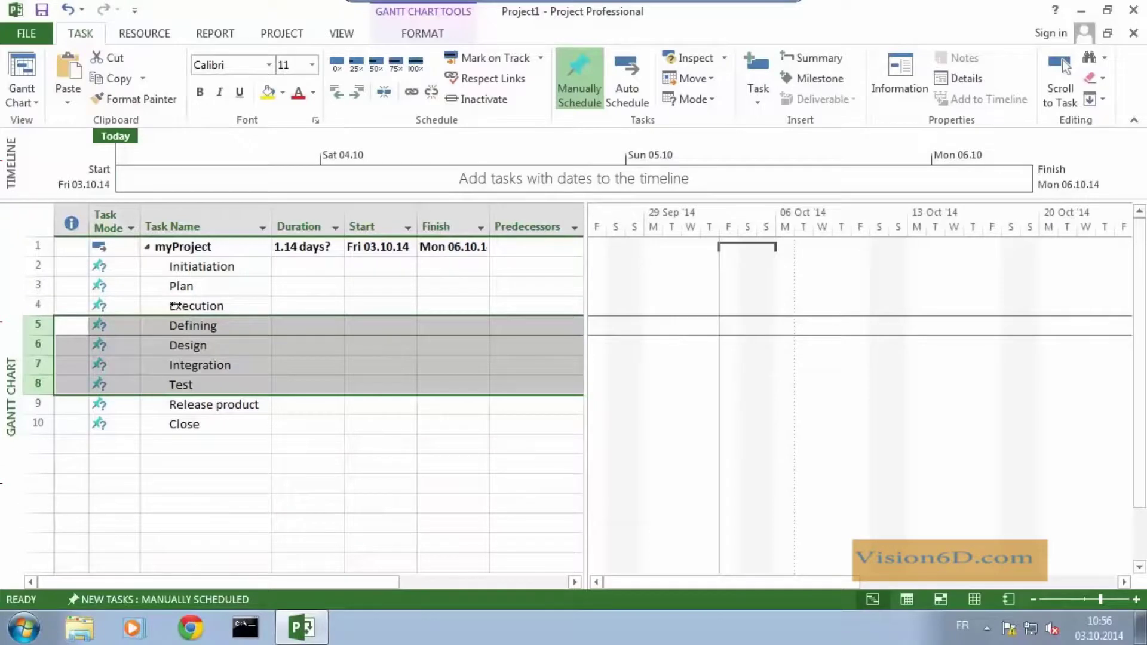
click(360, 90)
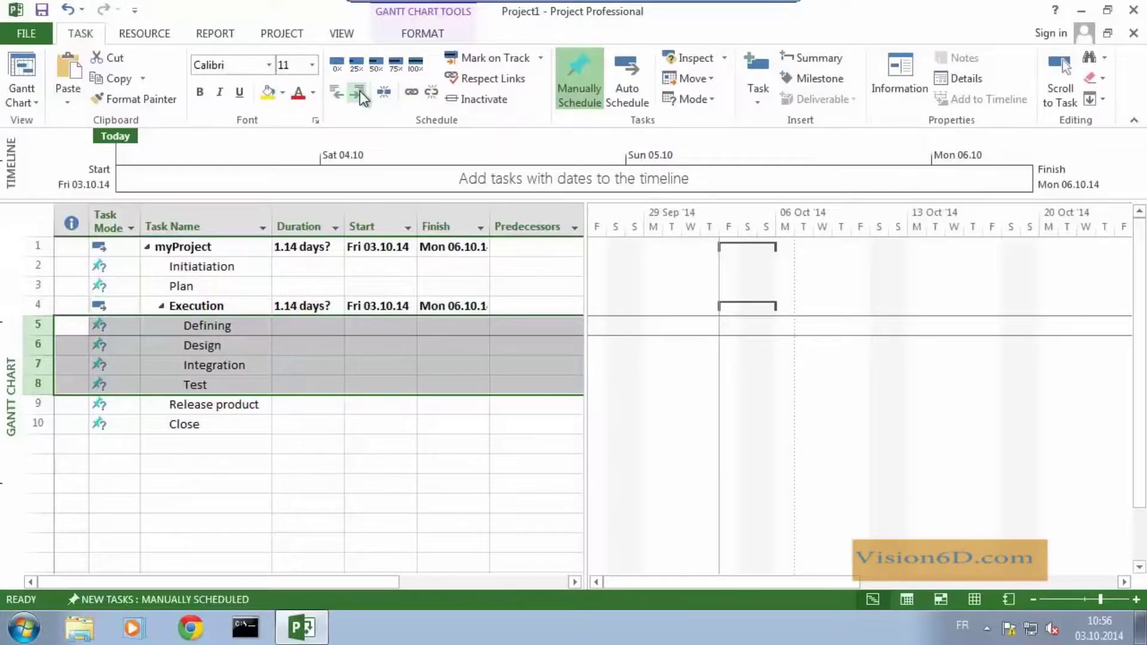
- Set the duration of Initiatiation to 1 week and of Plan to 2 weeks
click(311, 269)
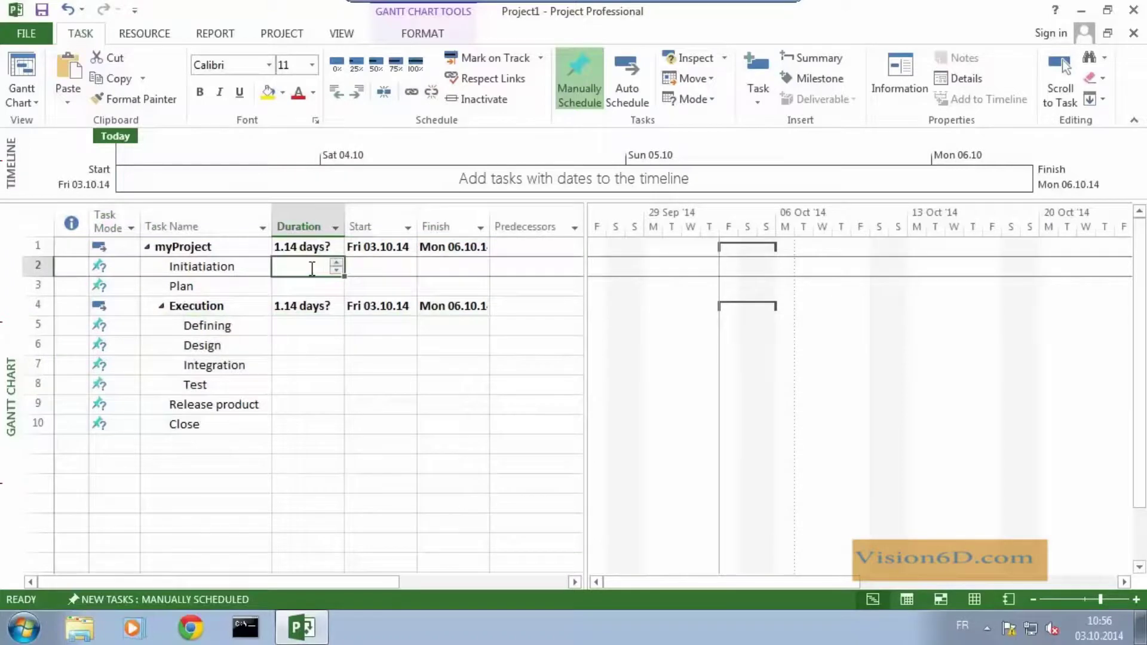
text(1w)
key(Return)
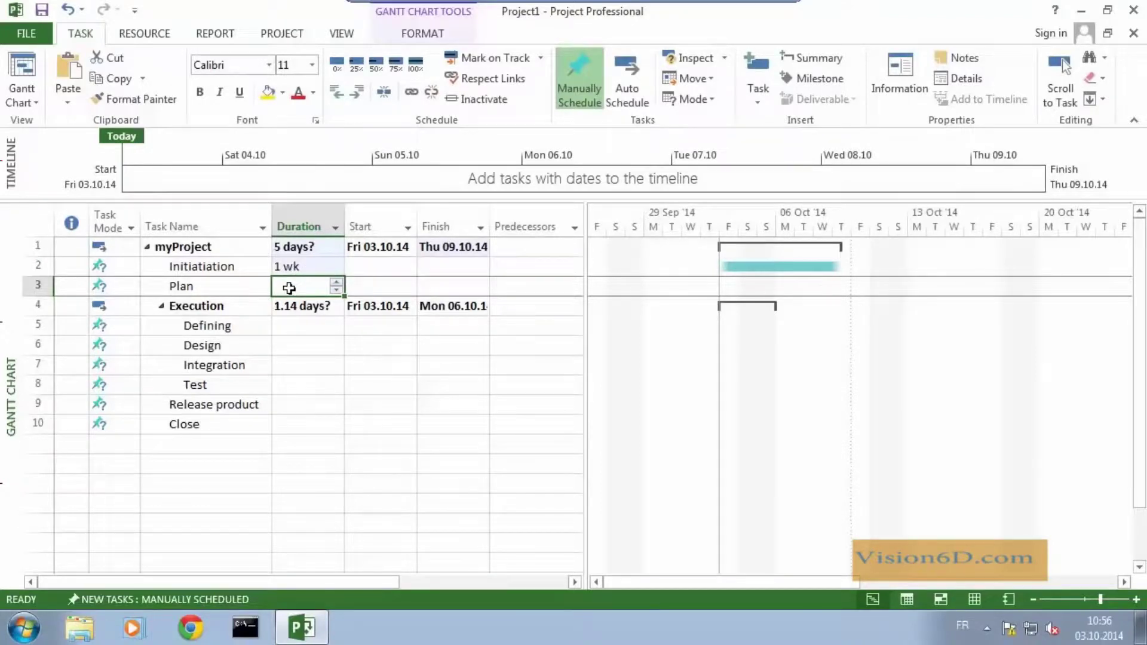
text(2w)
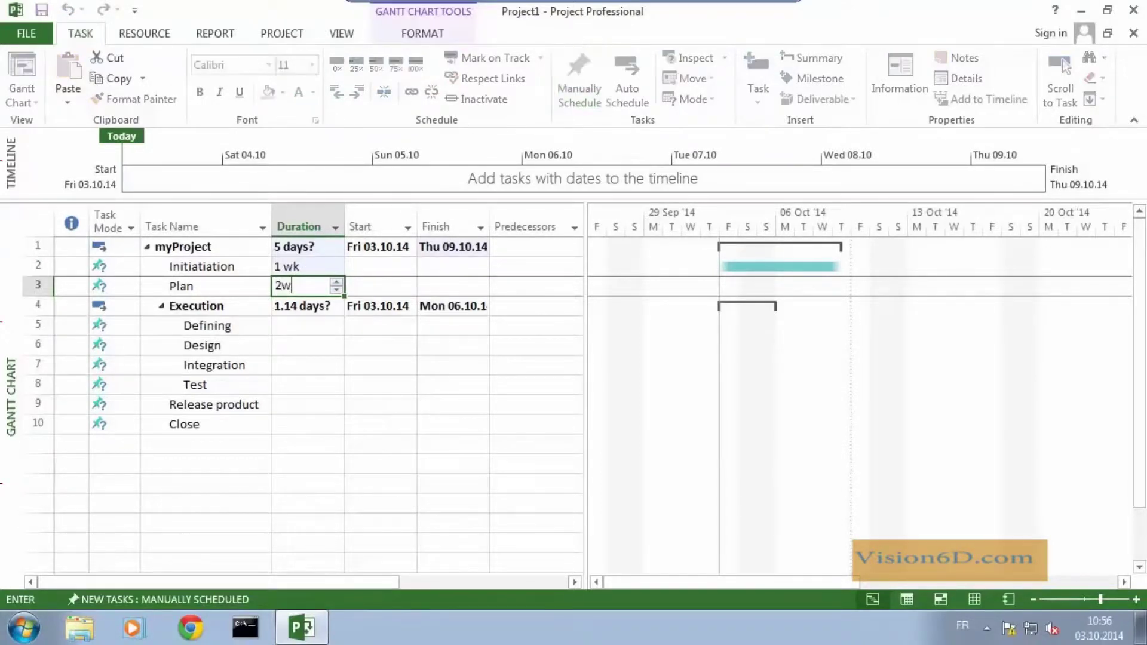
key(Return)
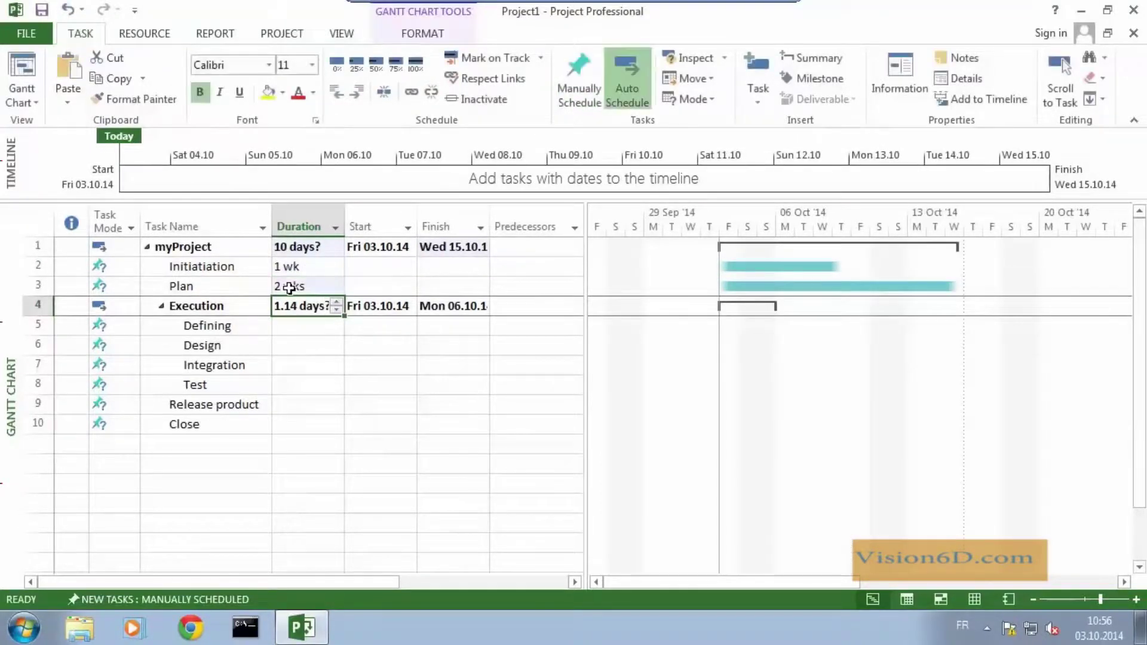
- Set the duration of Defining to 1 week and of Design to 4 weeks
click(292, 328)
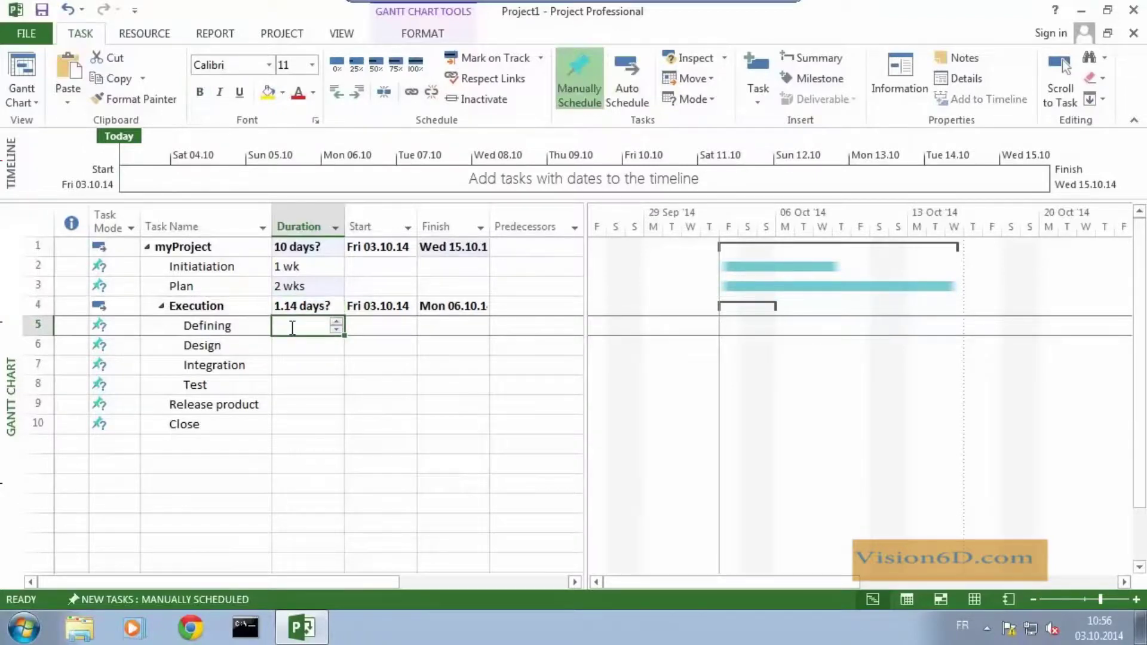
text(1w)
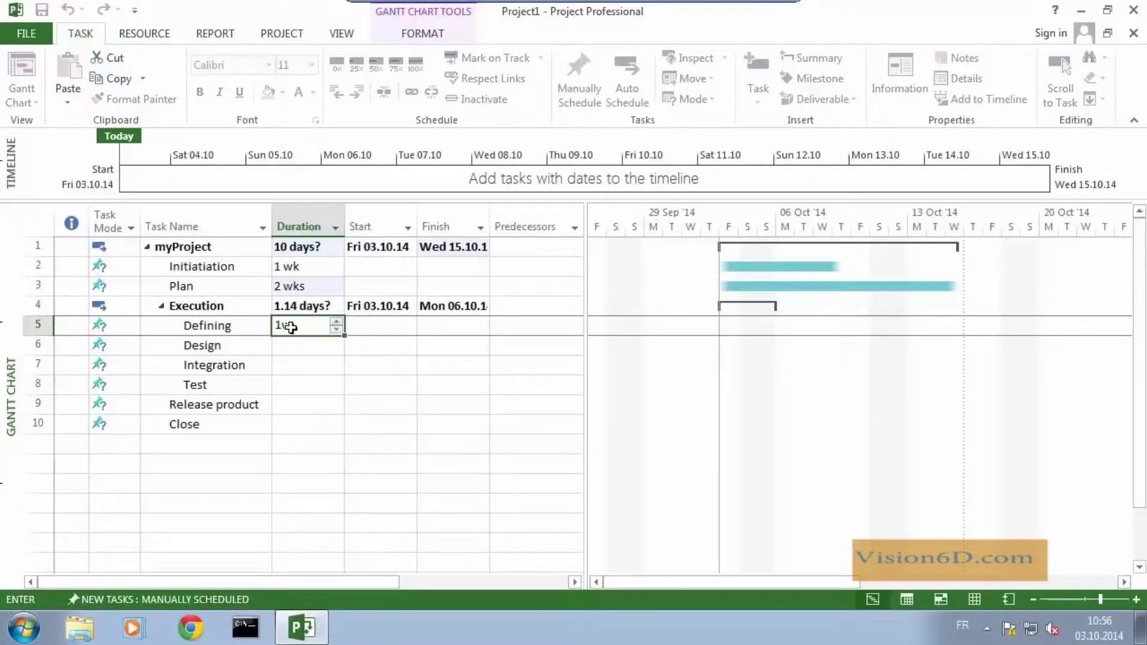
key(Return)
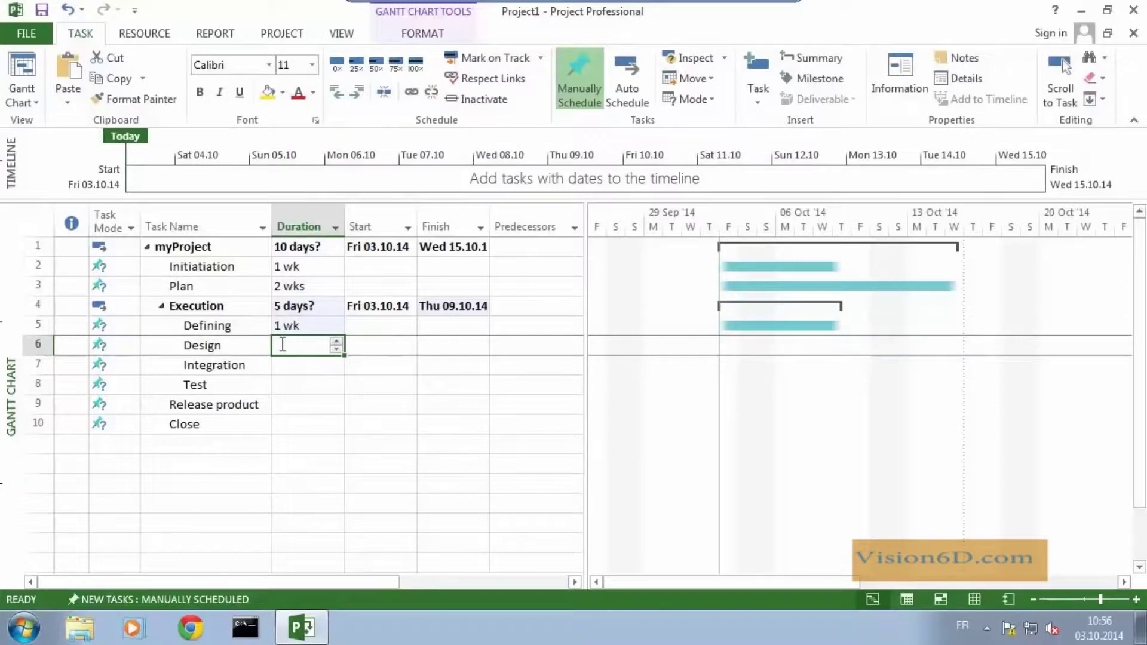
text(4w)
key(Return)
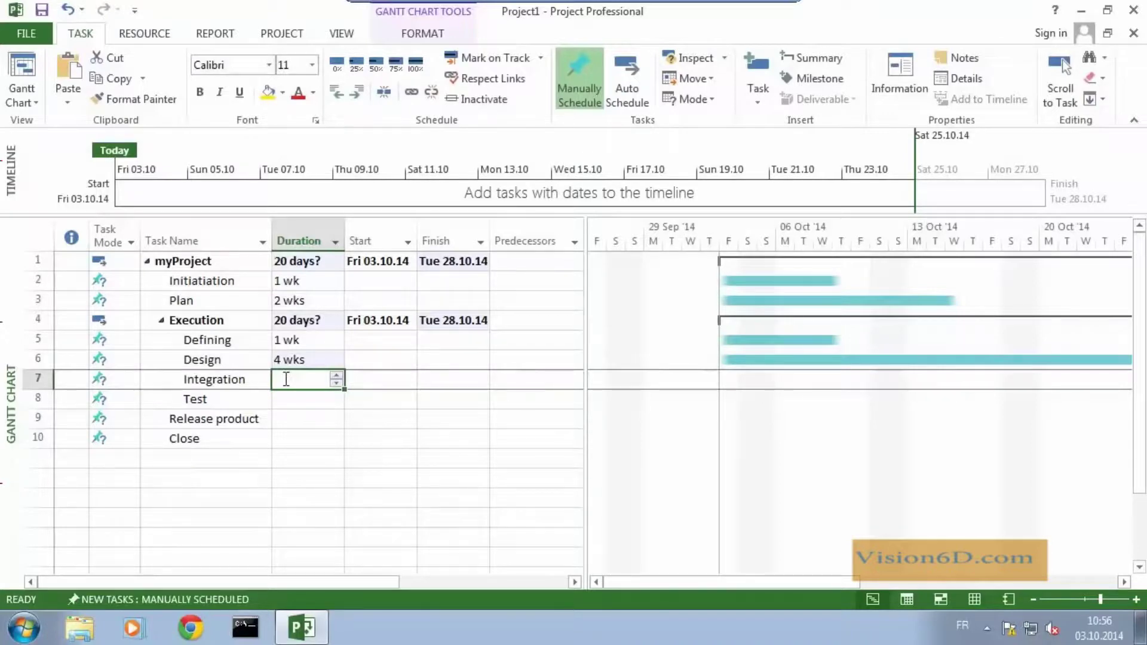
- Set the duration of Integration to 2 weeks and of Test to 3 weeks
text(2w)
key(Return)
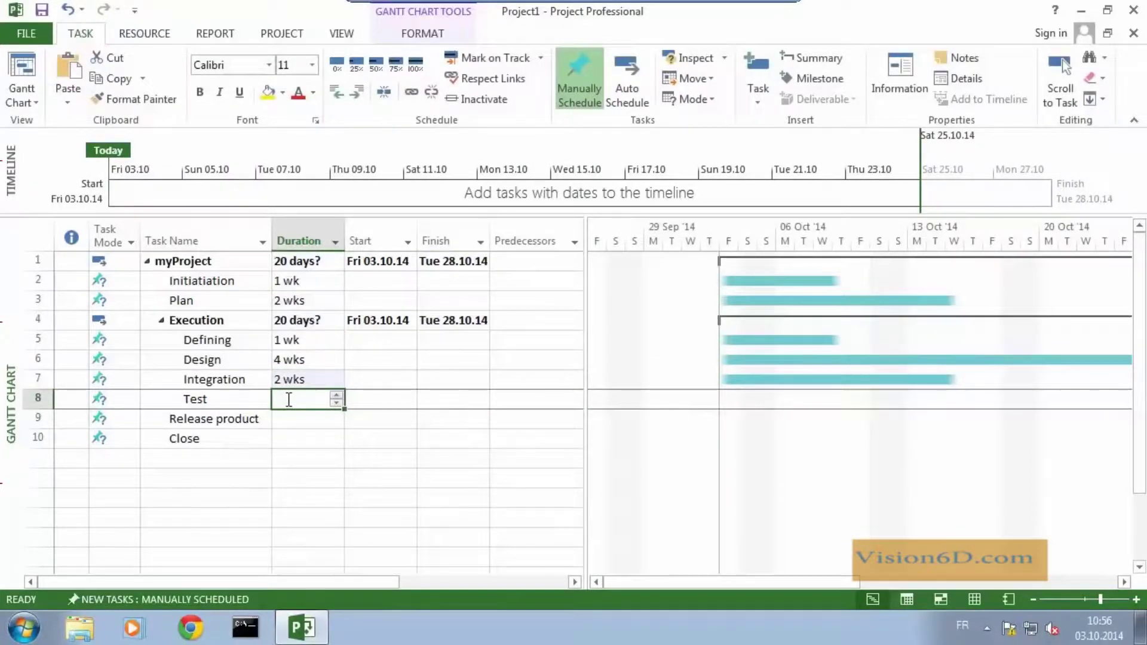
text(3w)
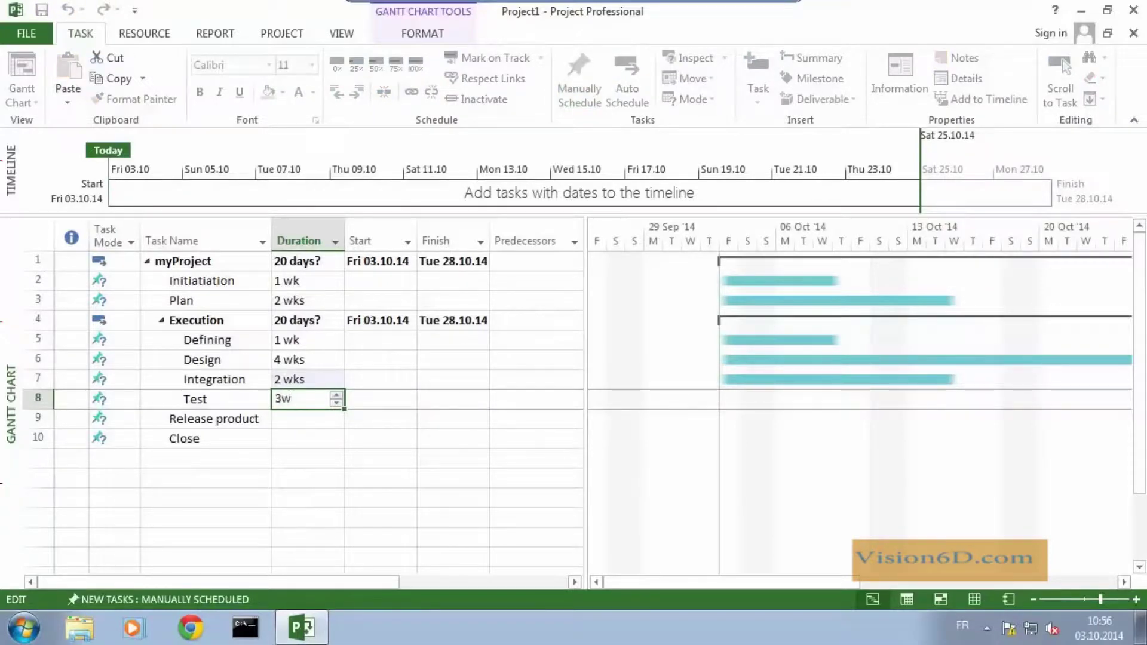
key(Return)
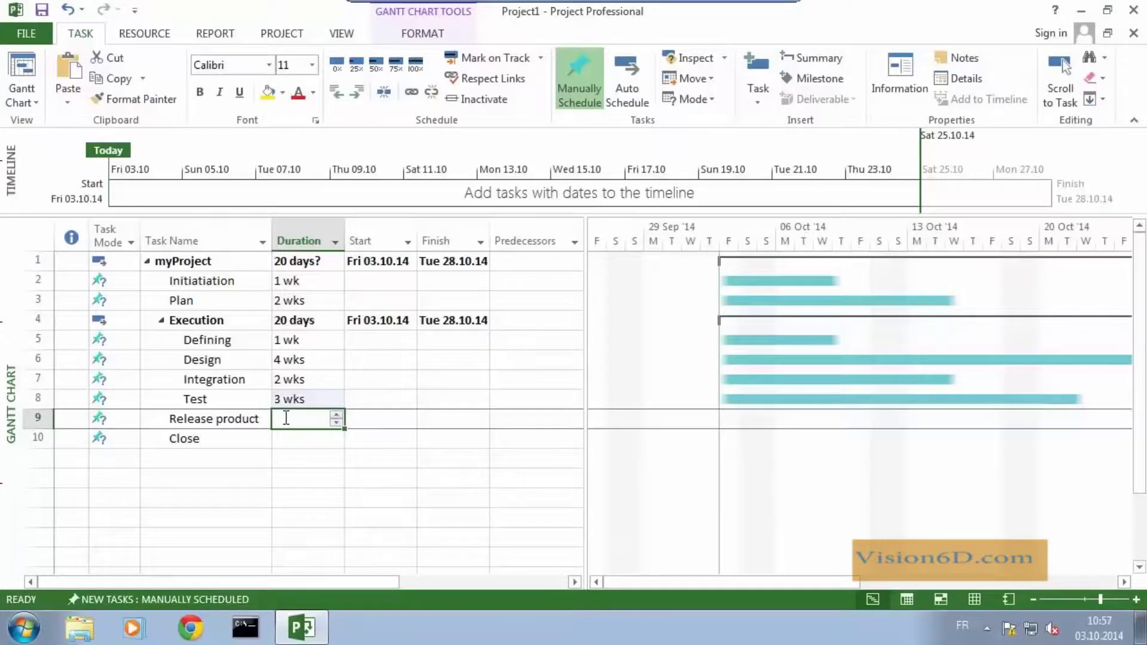
- Make Release product and Close milestones by giving each a duration of 0 days
text(0d)
key(Return)
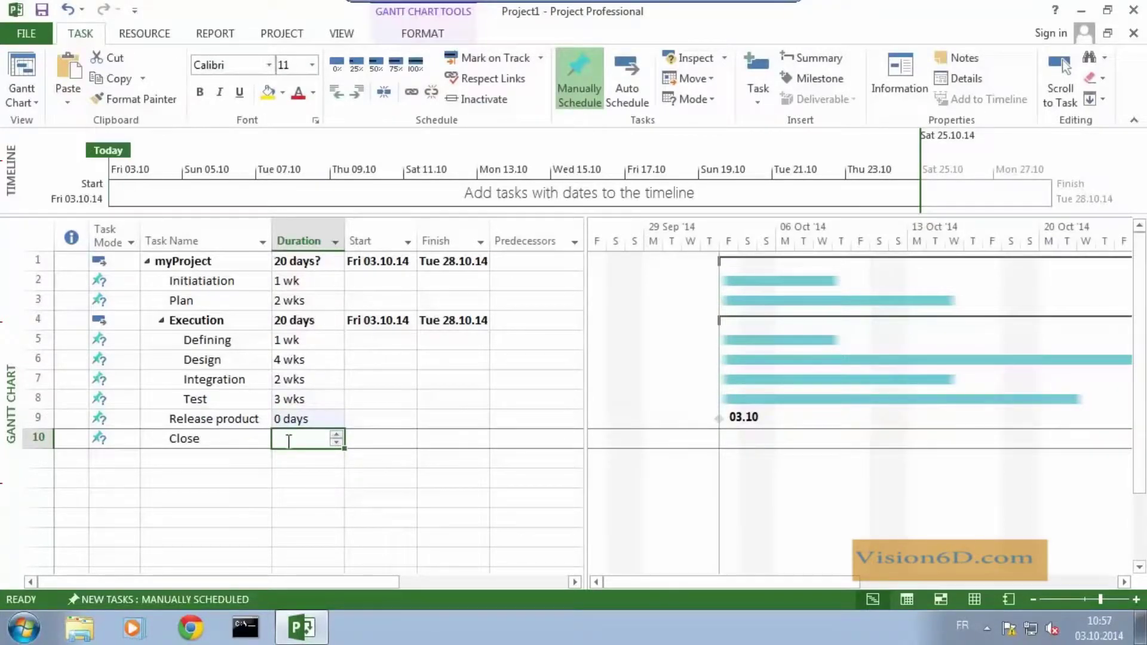
text(0d)
key(Return)
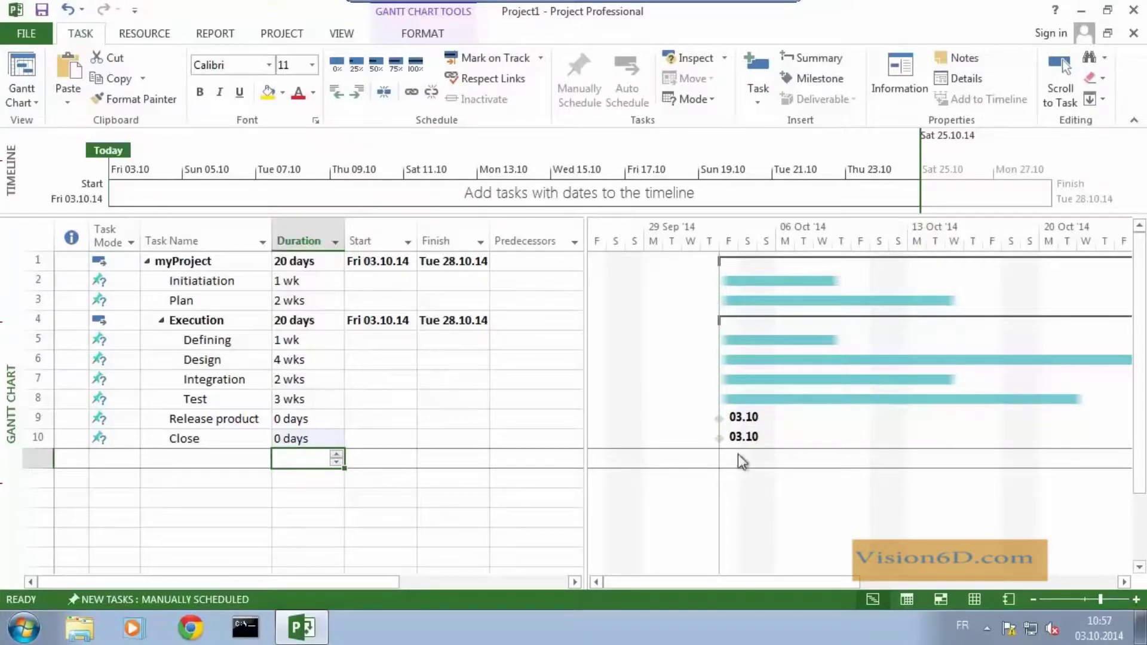
- Link all tasks from Initiatiation through Close in sequence
drag(841, 282, 841, 283)
drag(585, 379, 496, 371)
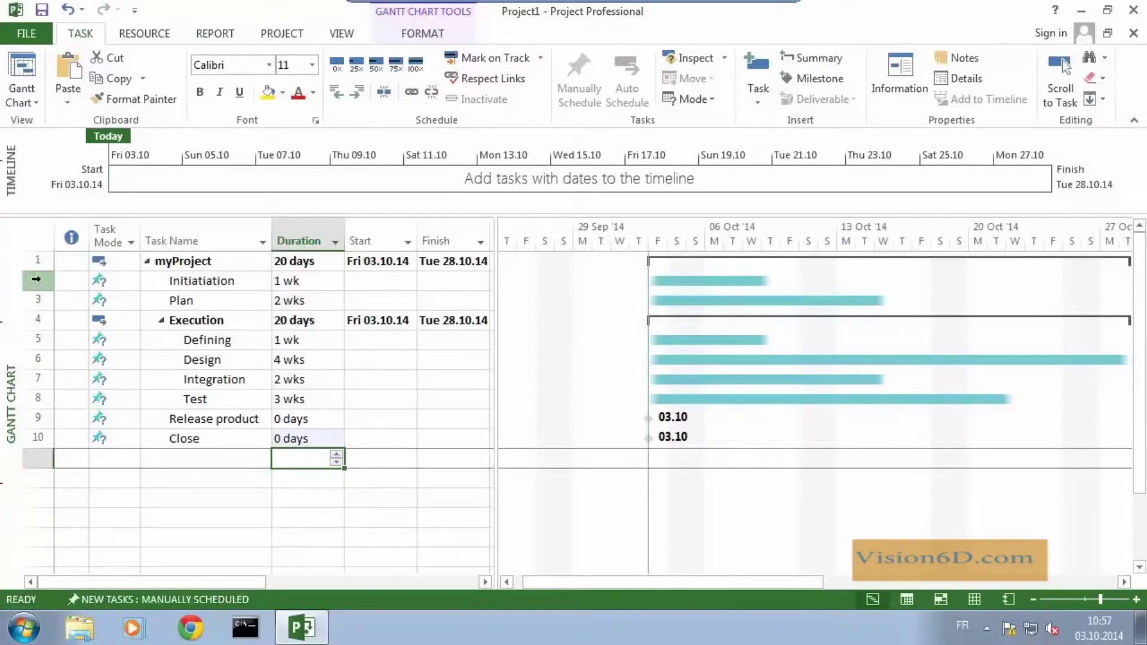
click(35, 279)
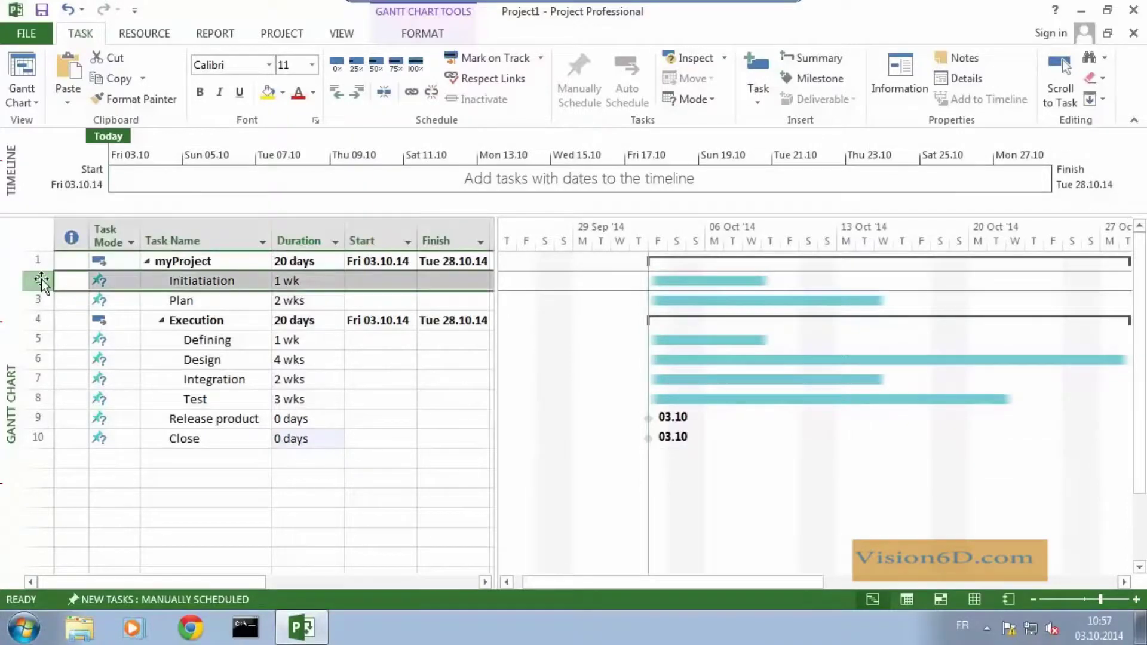
shift+click(29, 439)
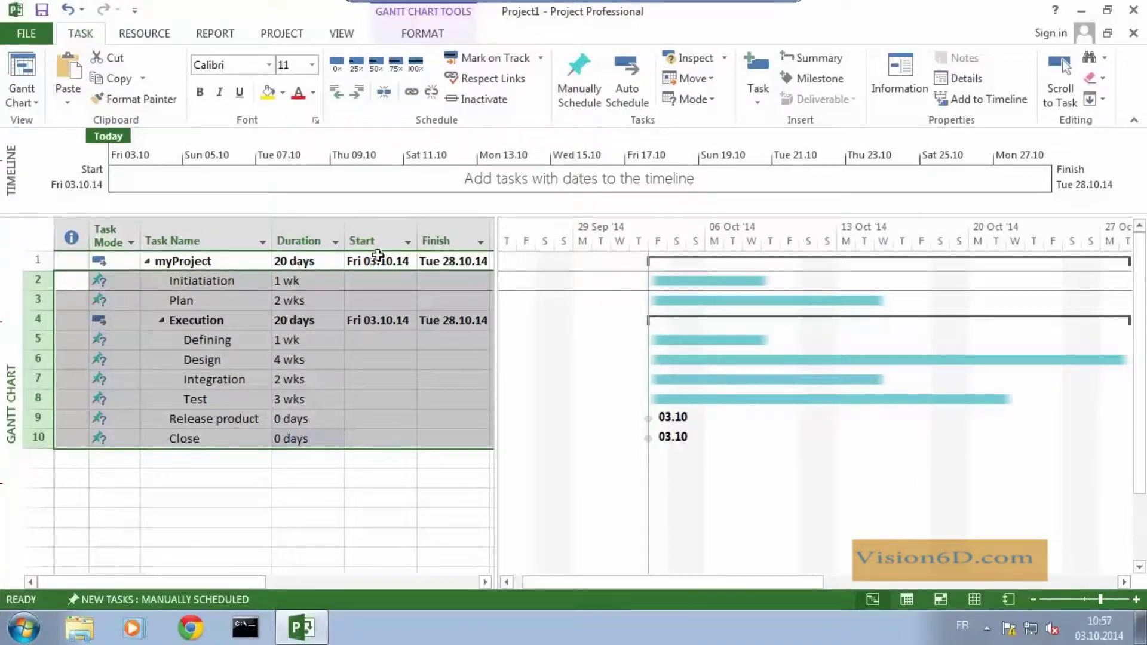
click(408, 94)
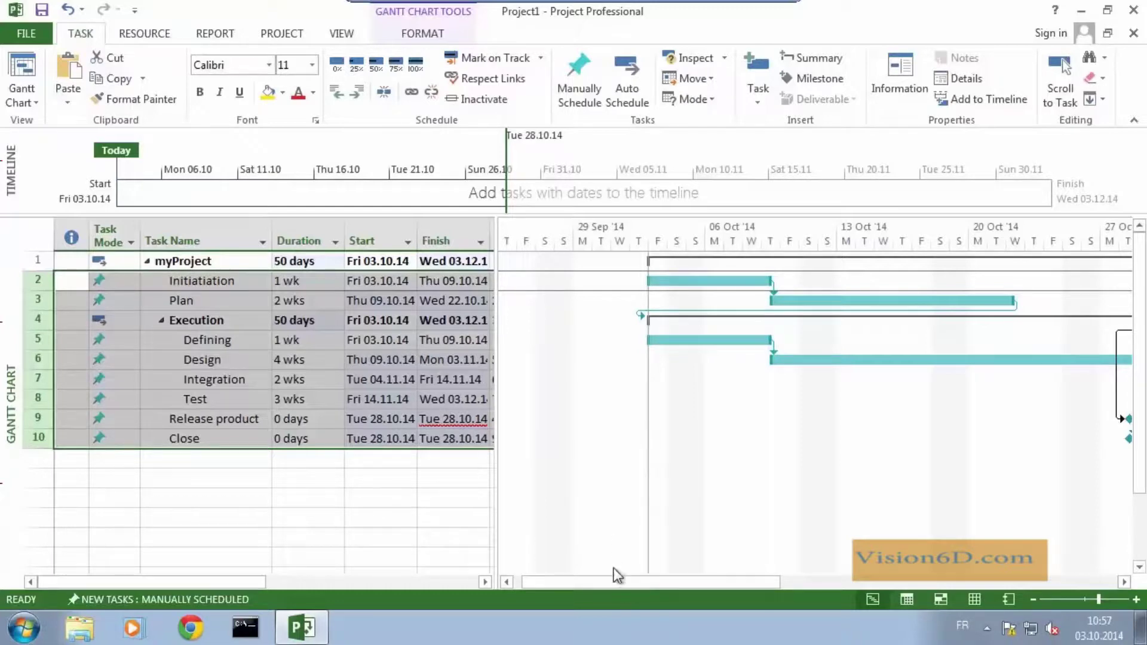
- Change the task mode of Initiatiation and Plan to Auto Scheduled
drag(615, 582, 807, 581)
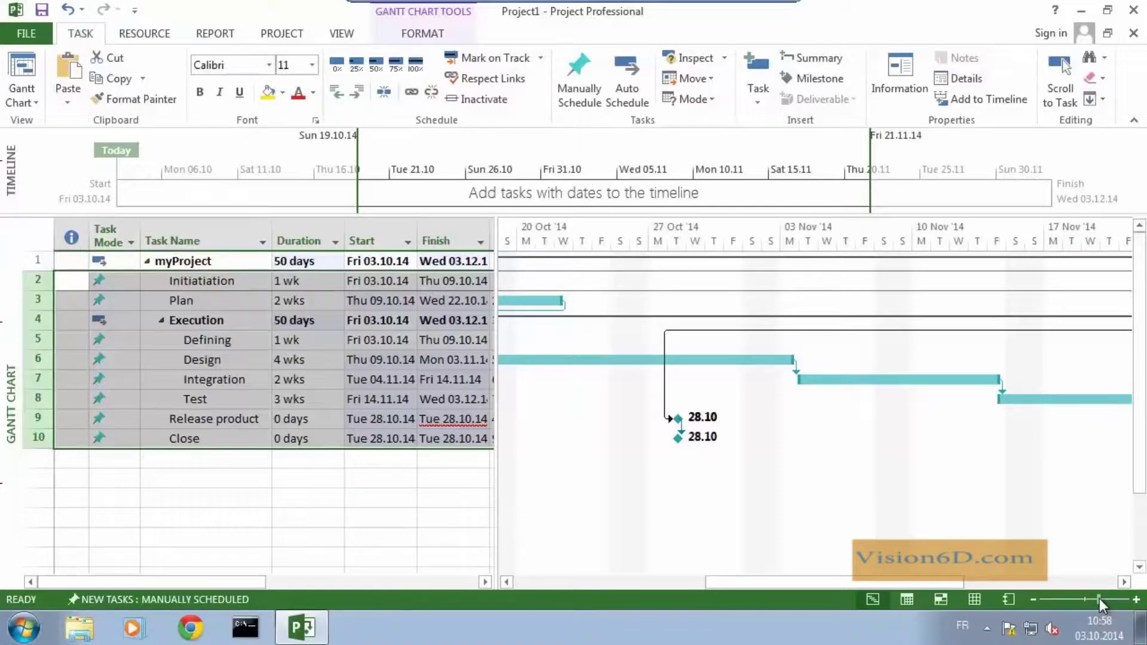
drag(1098, 597, 1092, 596)
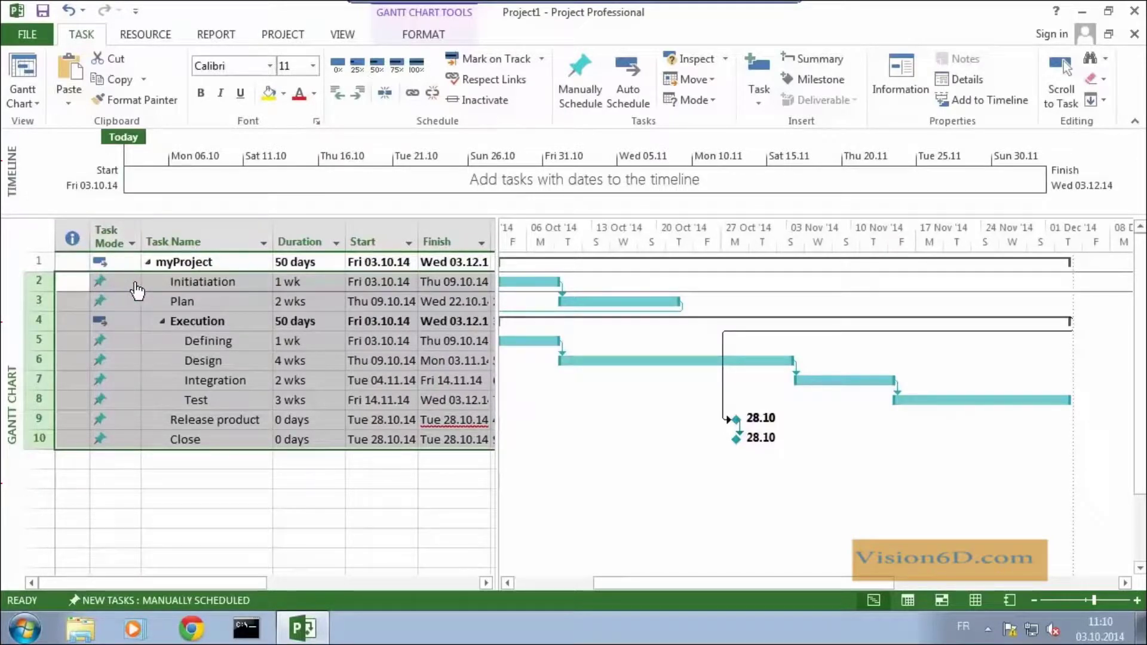
key(ctrl+alt)
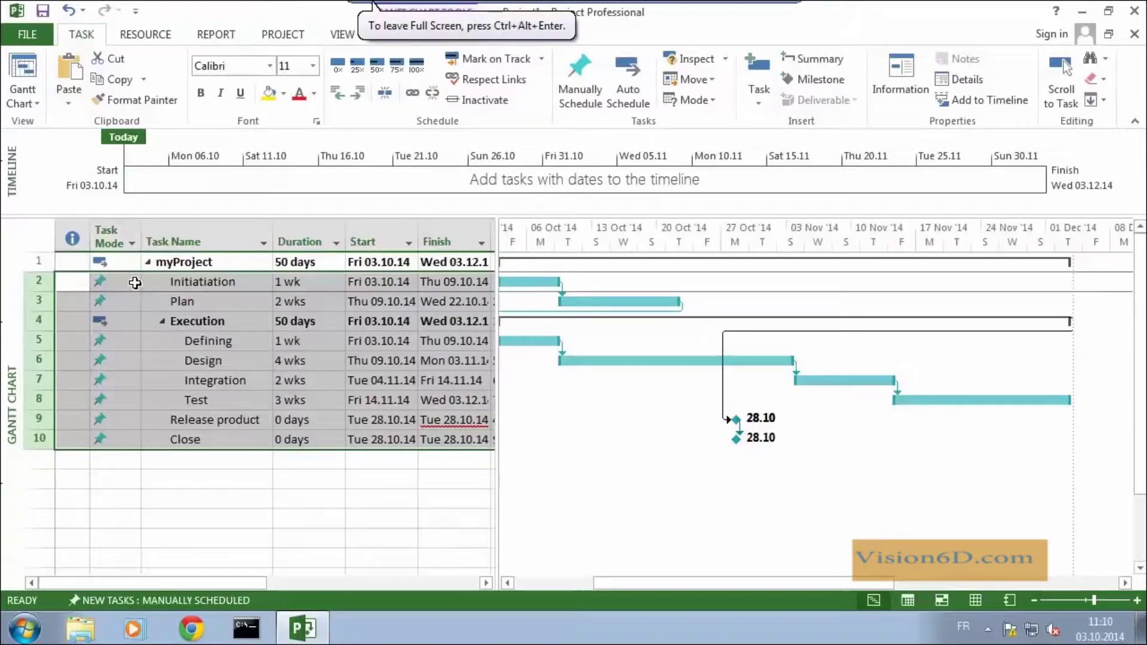
click(134, 283)
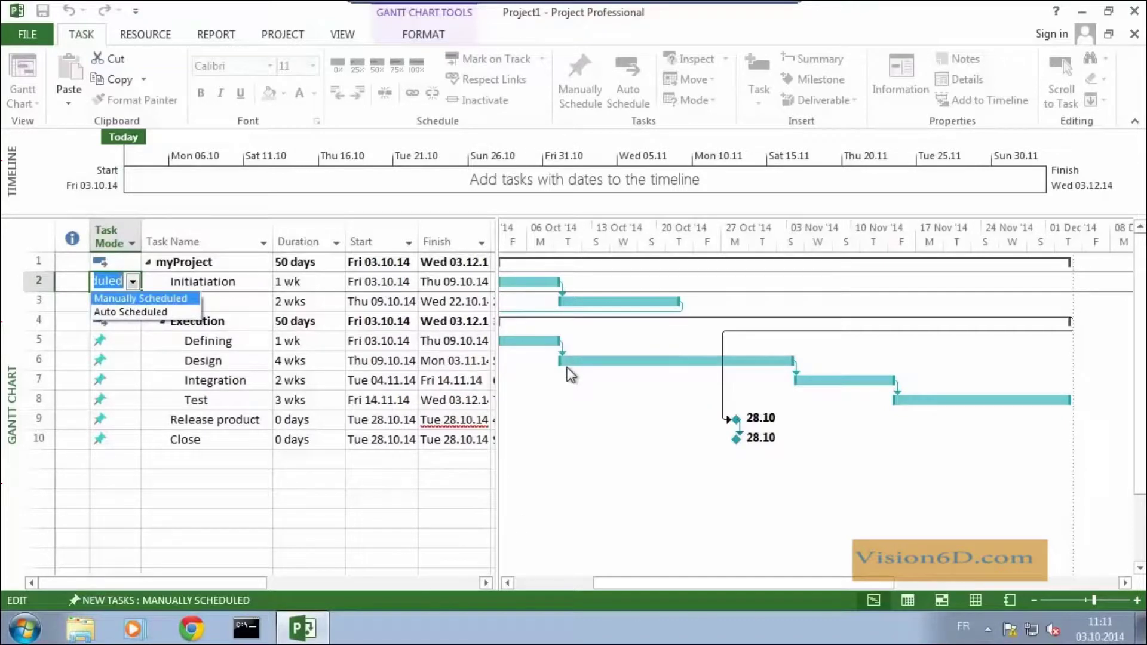
click(163, 313)
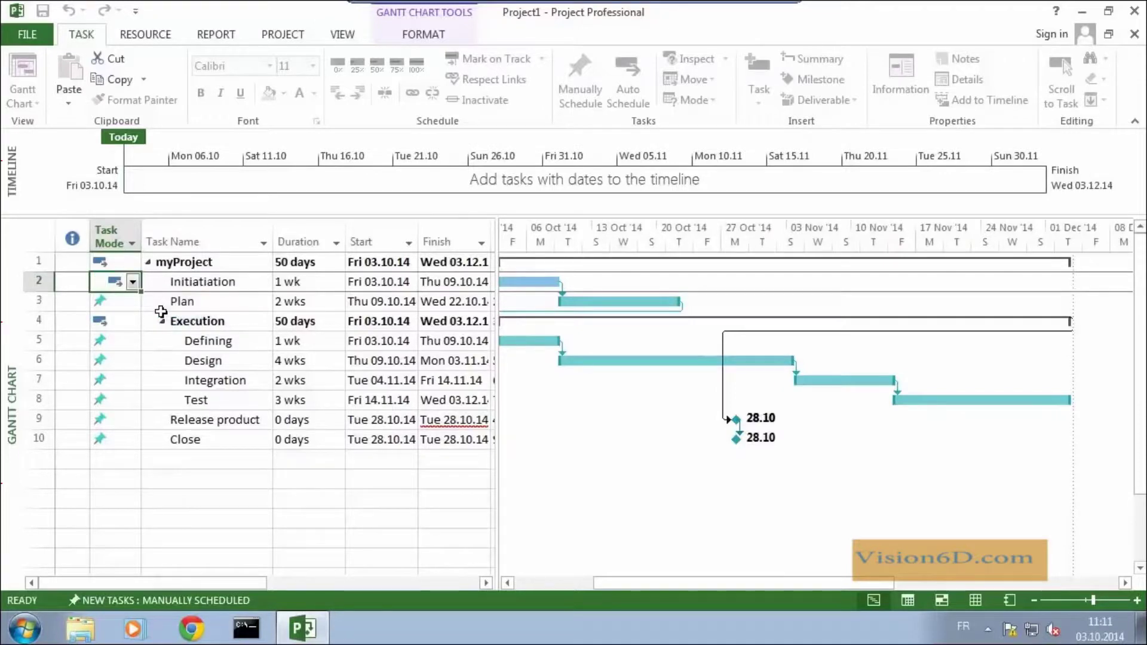
click(131, 305)
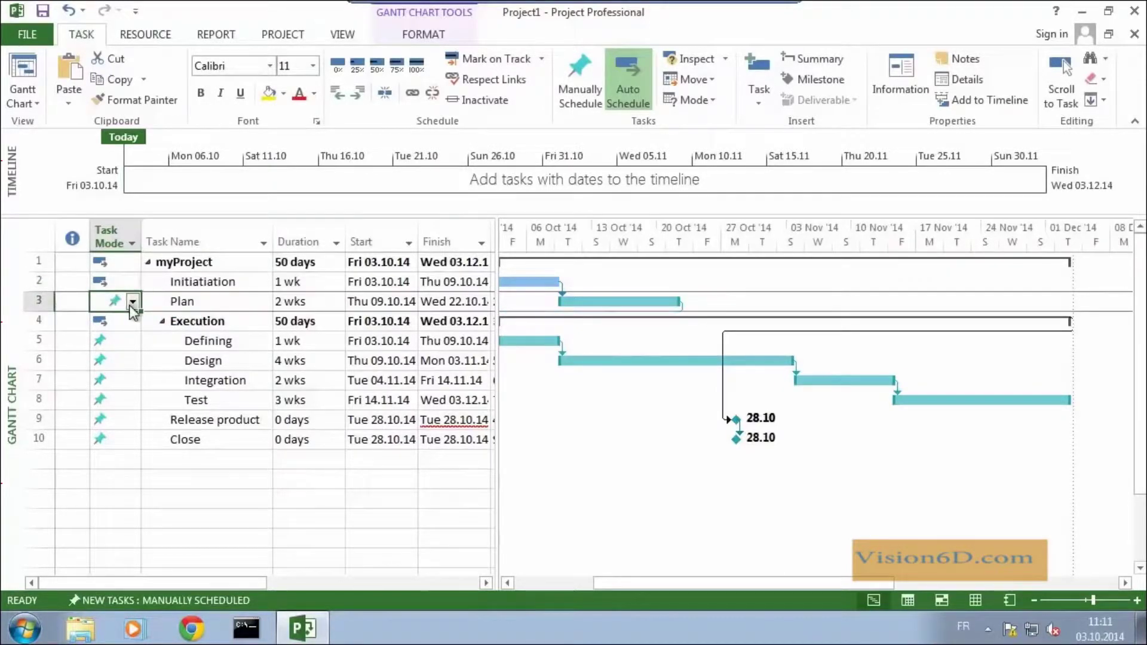
click(132, 302)
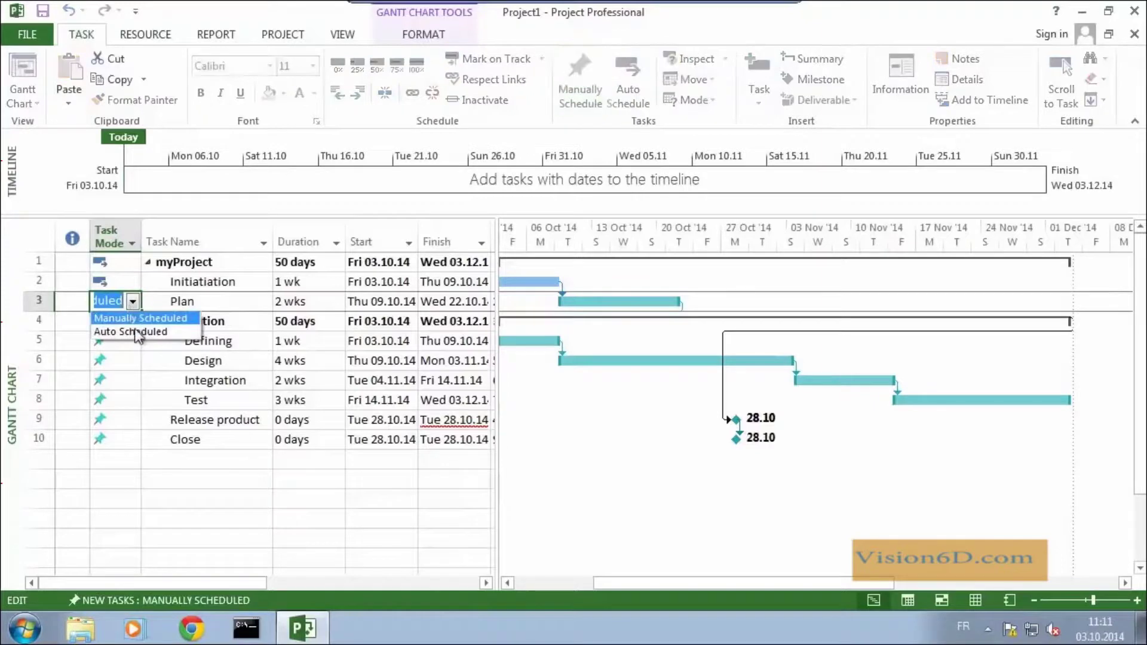
click(141, 332)
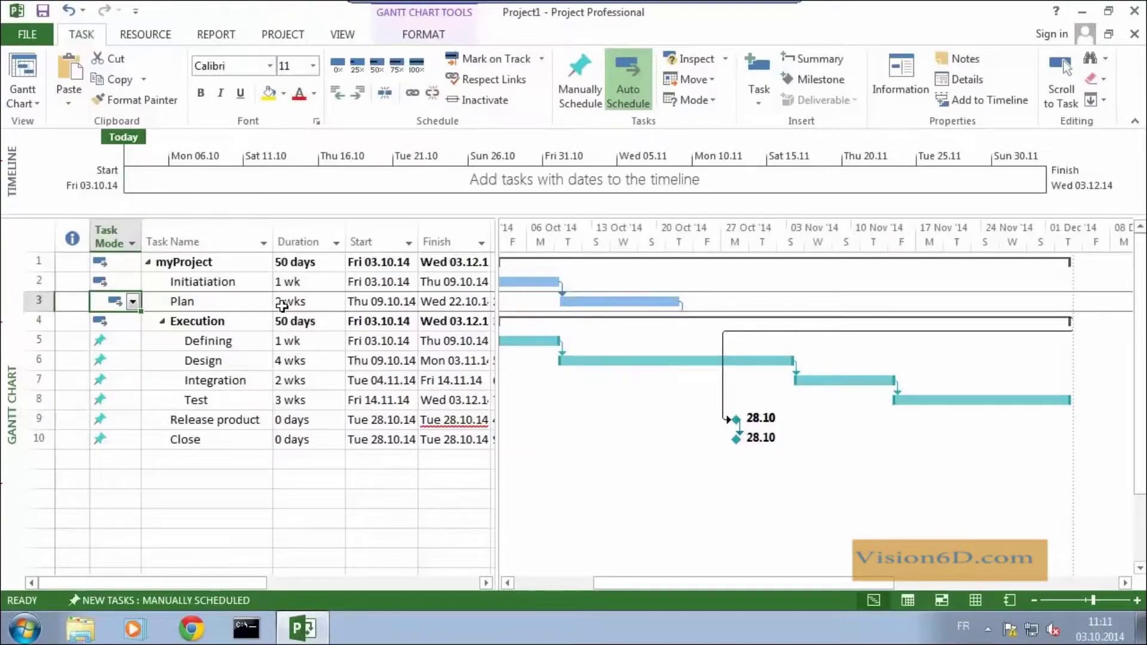
- Change the task mode of the Execution subtasks Defining and Design to Auto Scheduled
click(129, 344)
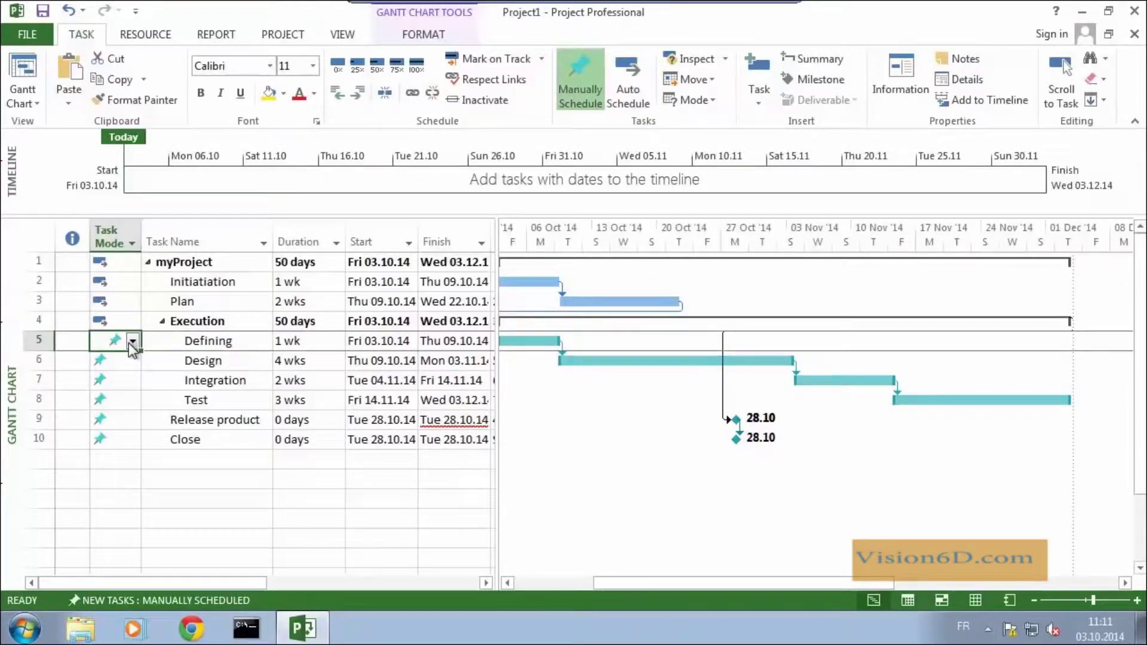
click(132, 342)
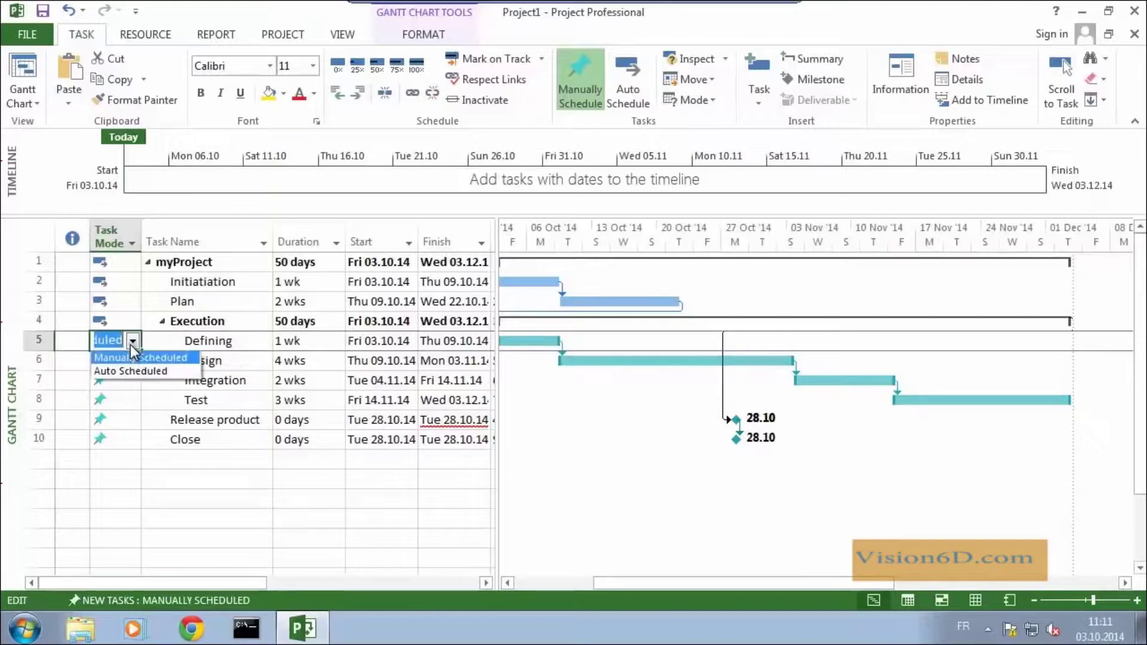
click(126, 372)
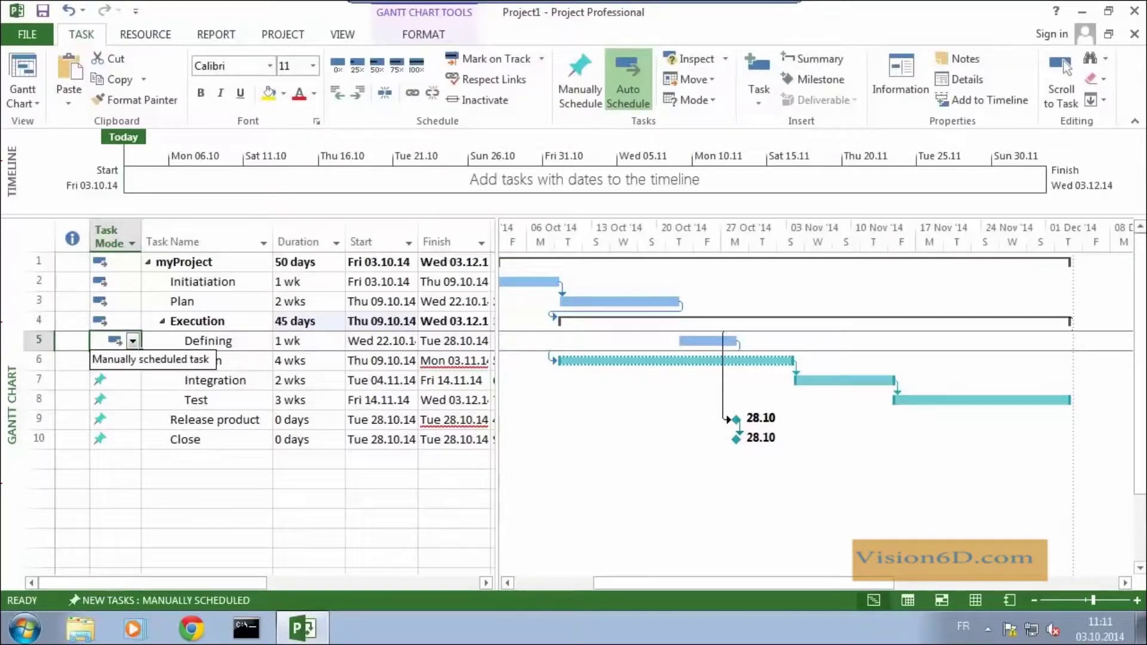
click(119, 360)
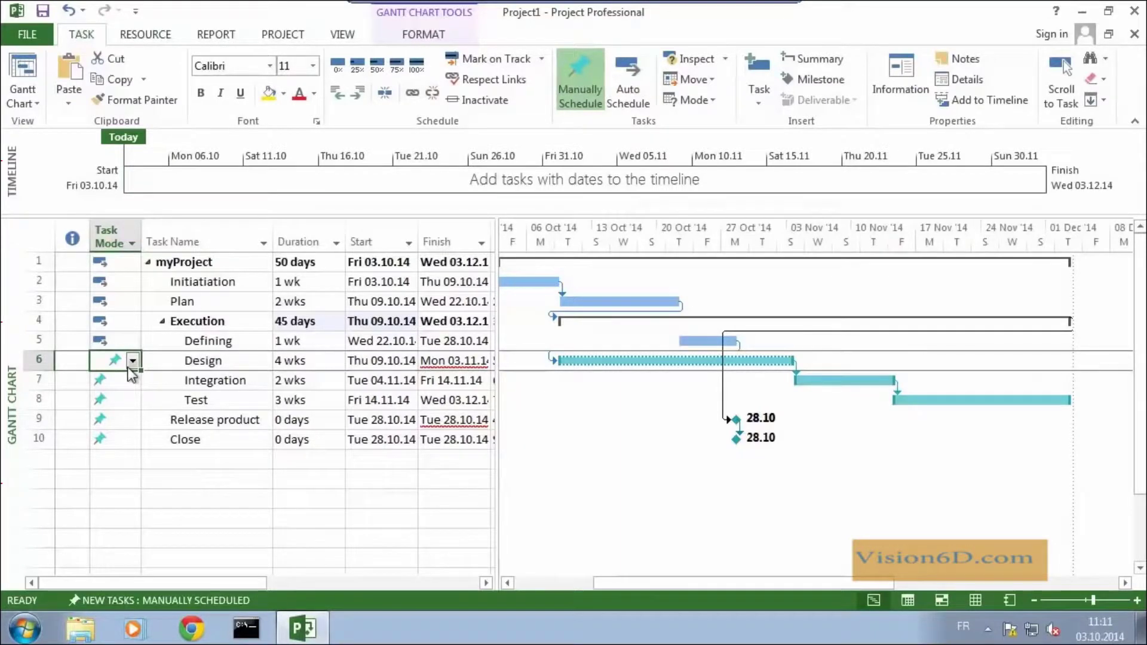
click(132, 360)
click(129, 391)
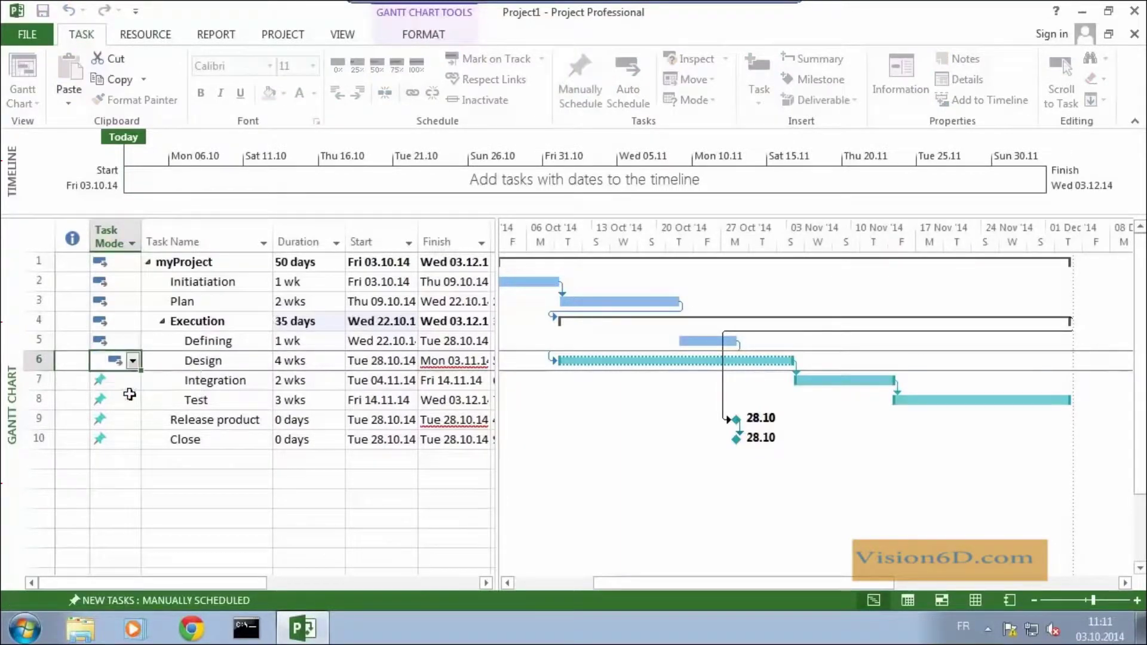
- Change the task mode of the Execution subtasks Integration and Test to Auto Scheduled
click(134, 387)
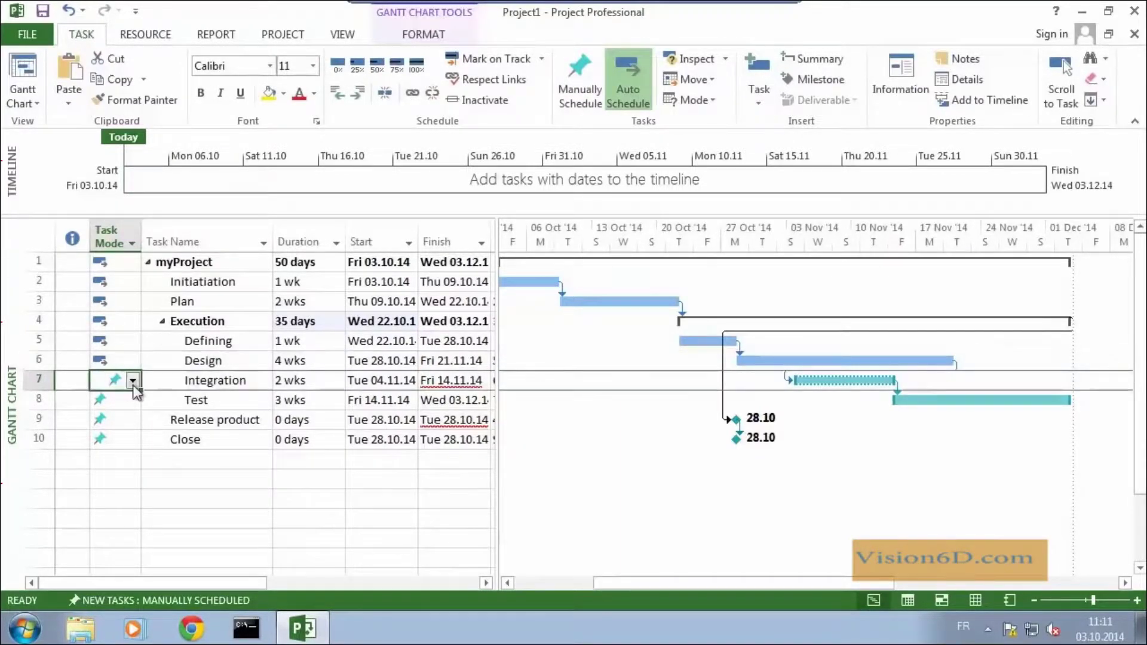
click(134, 385)
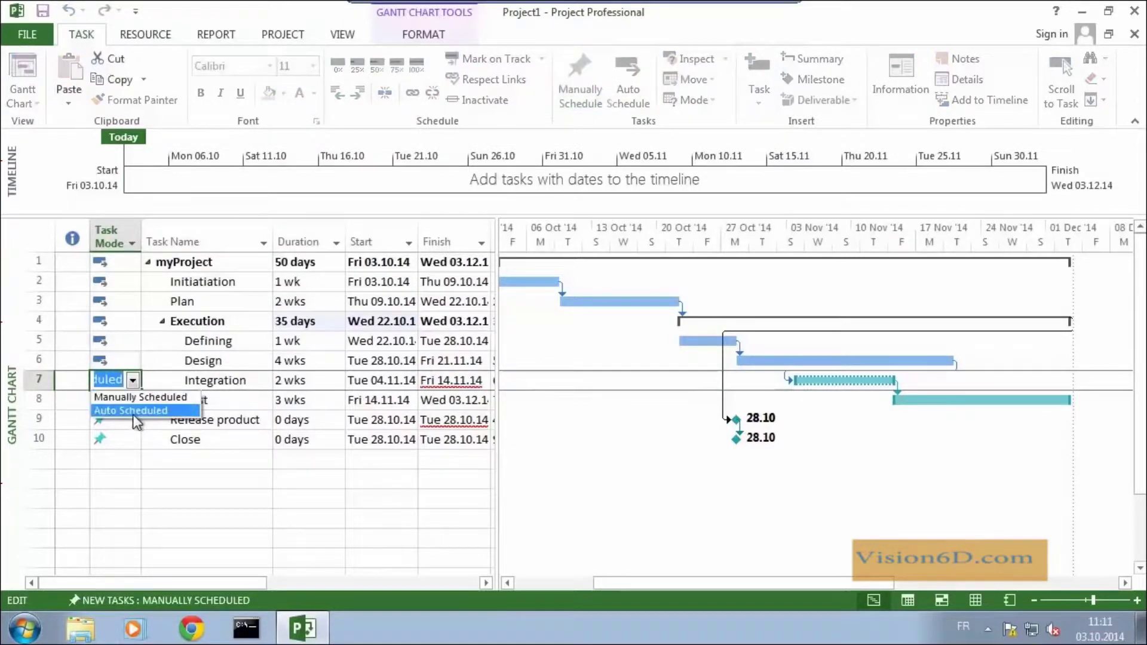
click(134, 412)
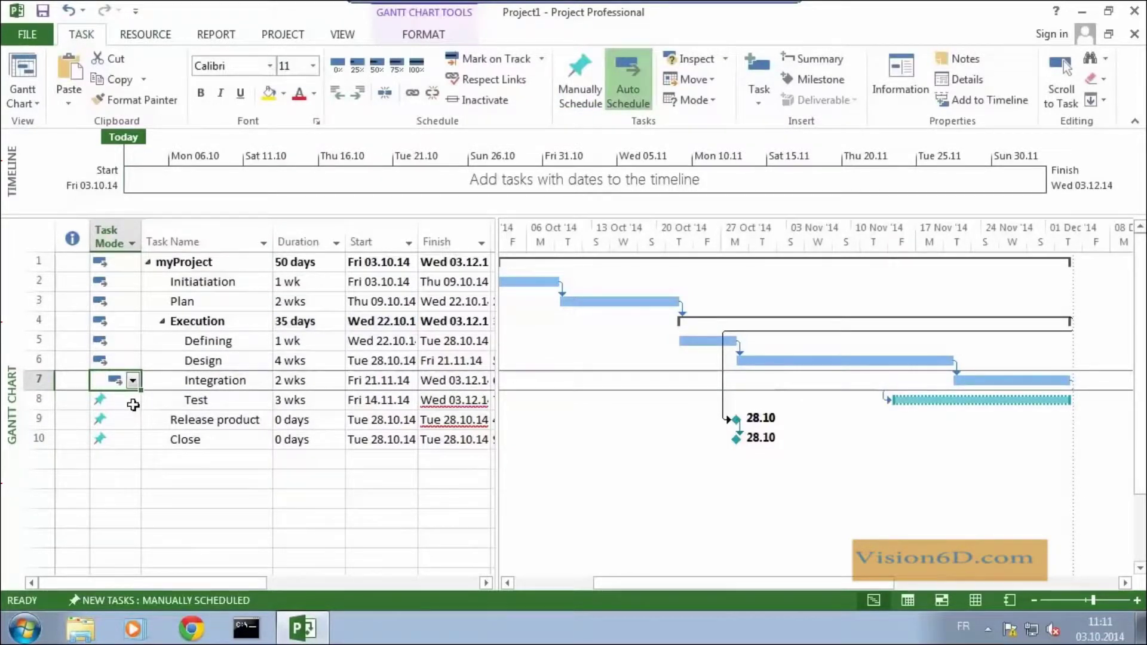
click(134, 402)
click(133, 402)
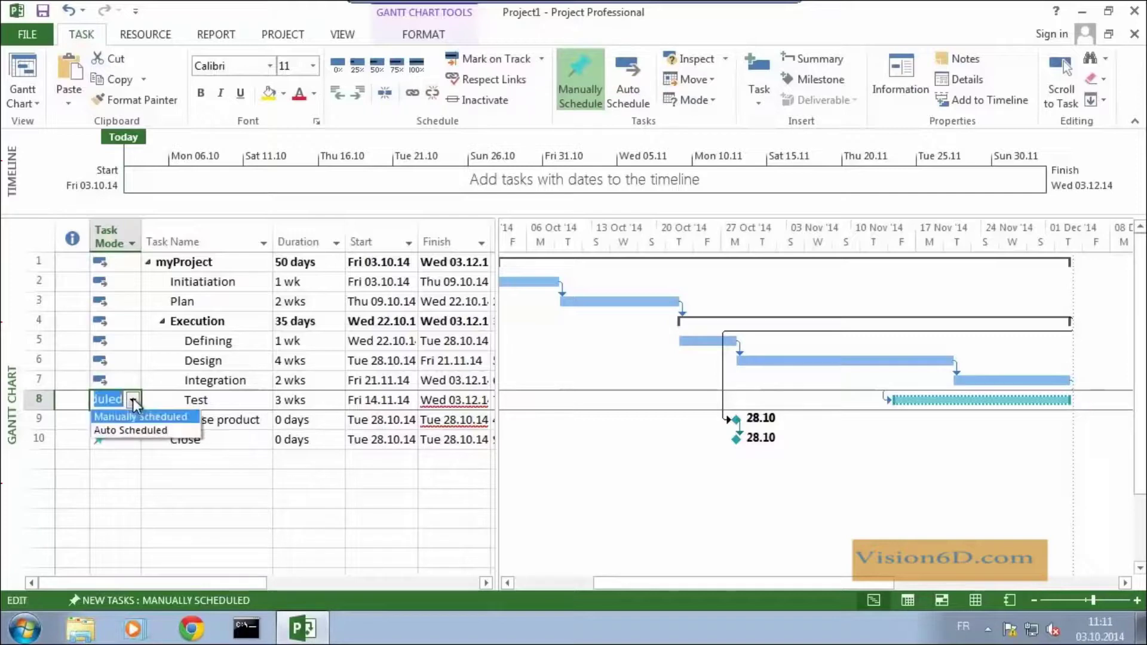
click(136, 431)
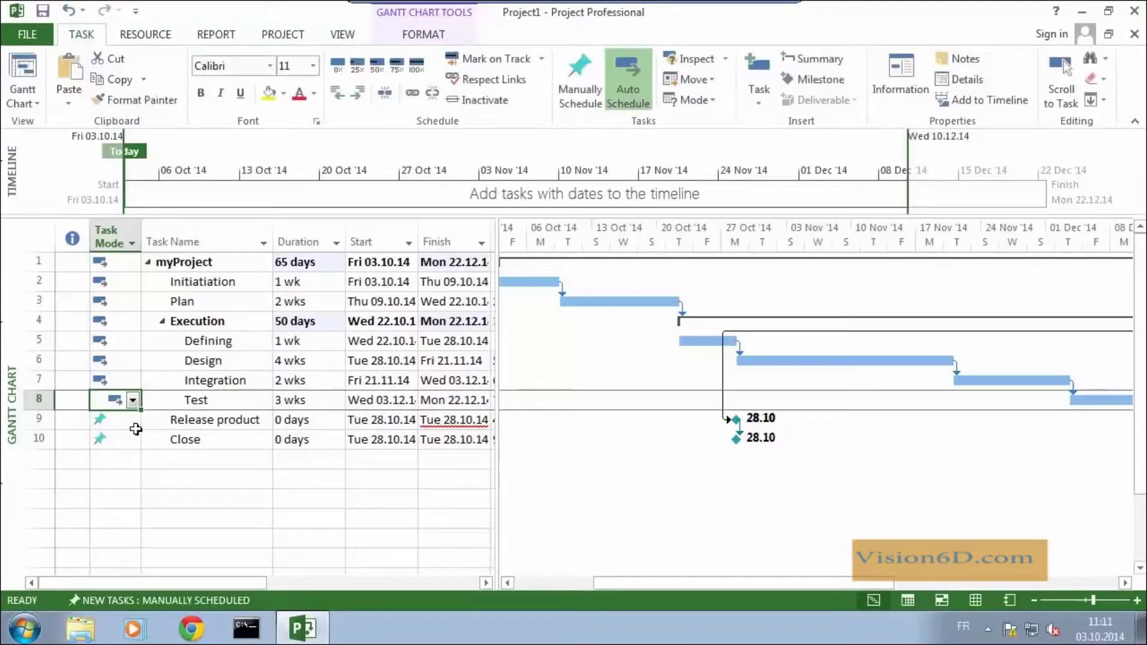
- Change the task mode of the Release product and Close milestones to Auto Scheduled
click(135, 422)
click(135, 422)
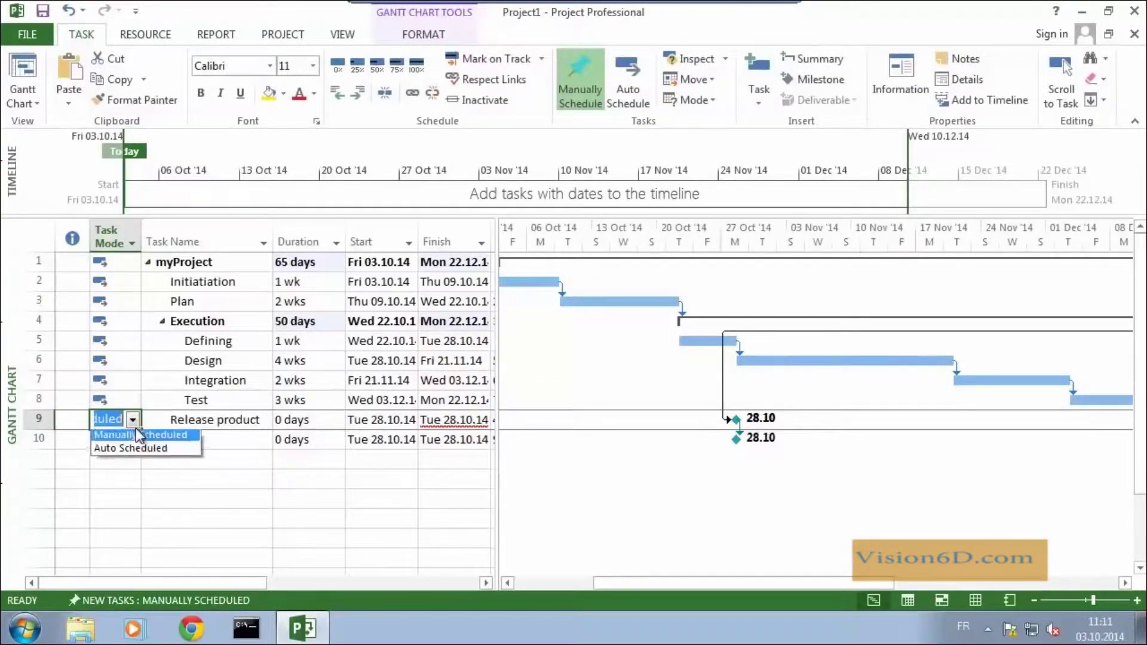
click(135, 451)
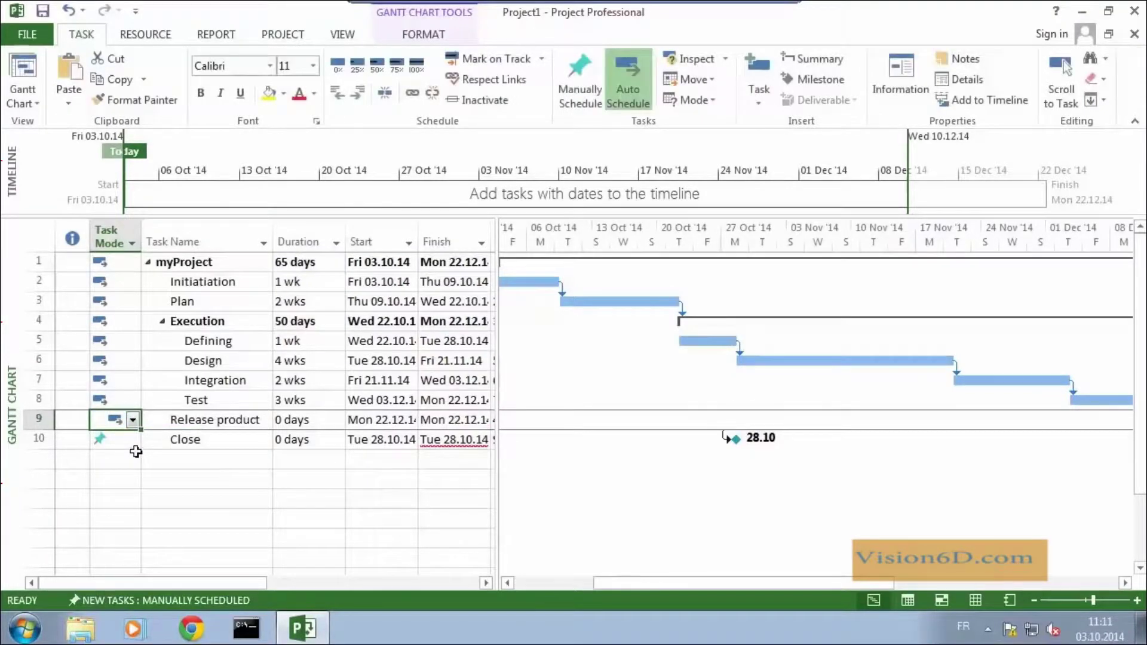
click(135, 441)
click(135, 440)
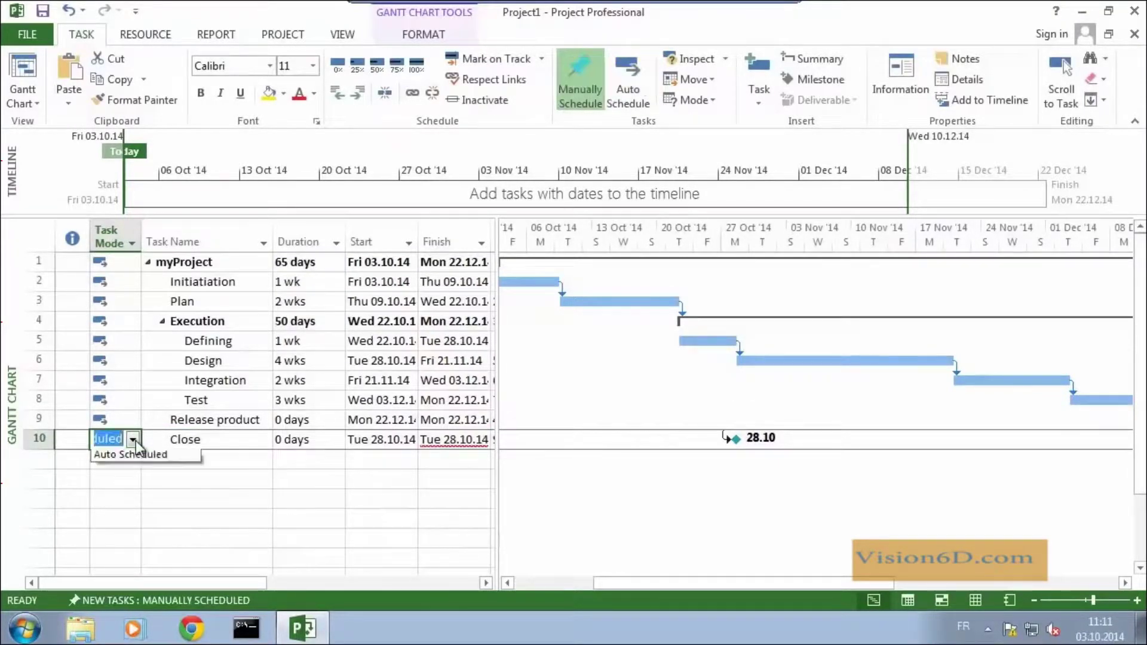
click(133, 471)
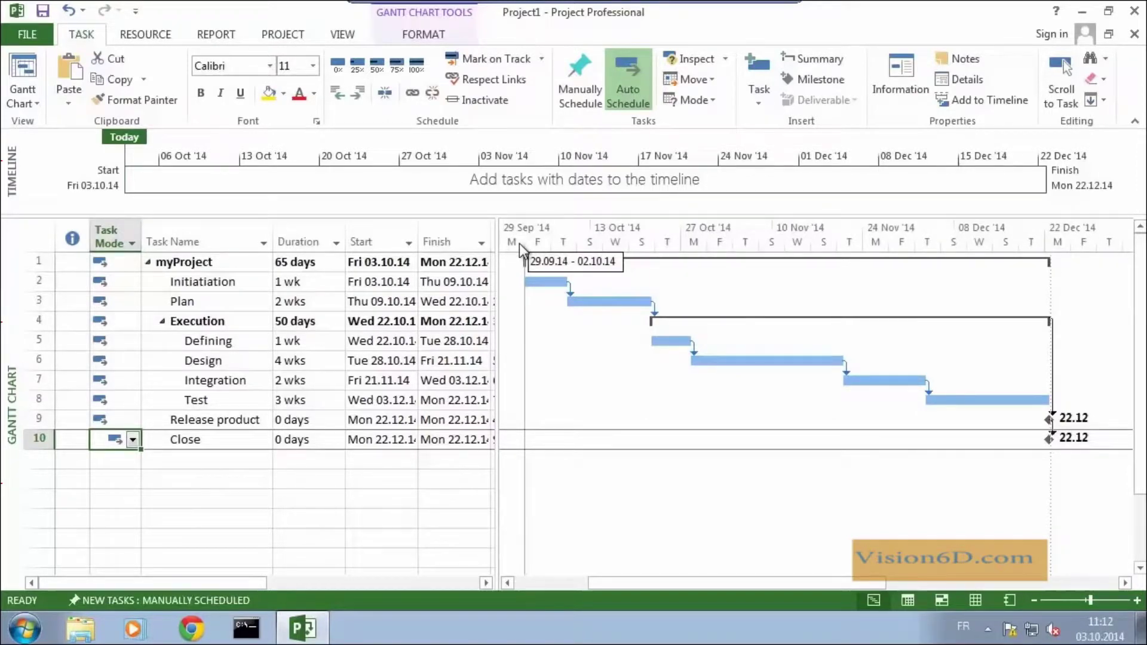
- Set the project's start date to Sat 01.11.14 in the project information
click(282, 34)
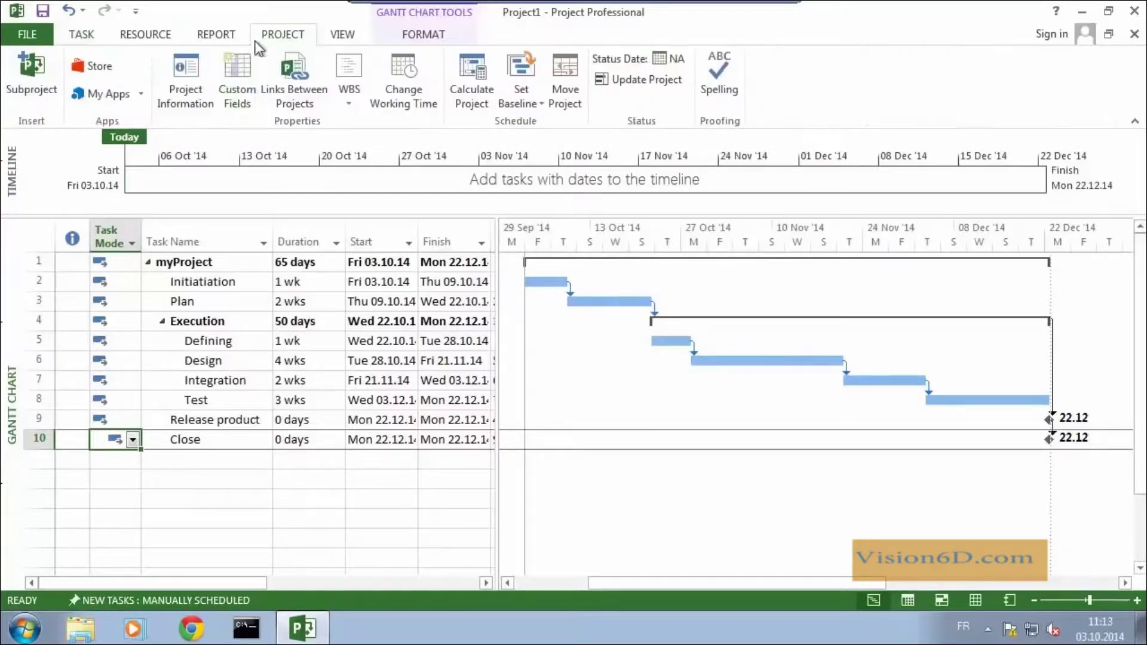
click(193, 77)
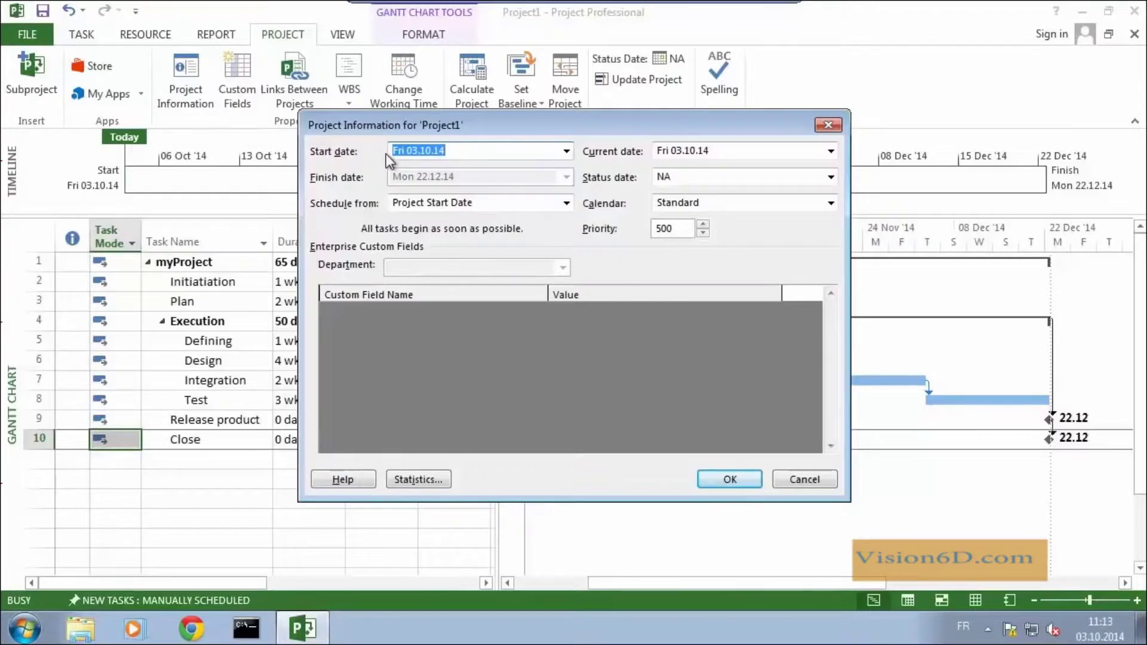
click(566, 152)
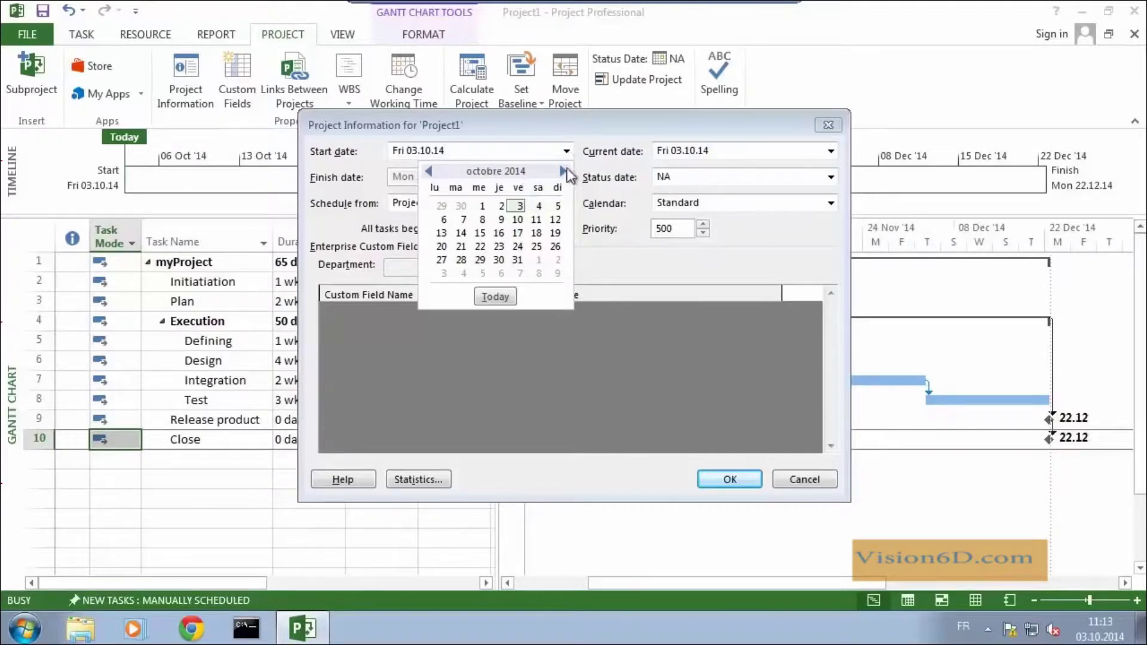
click(561, 170)
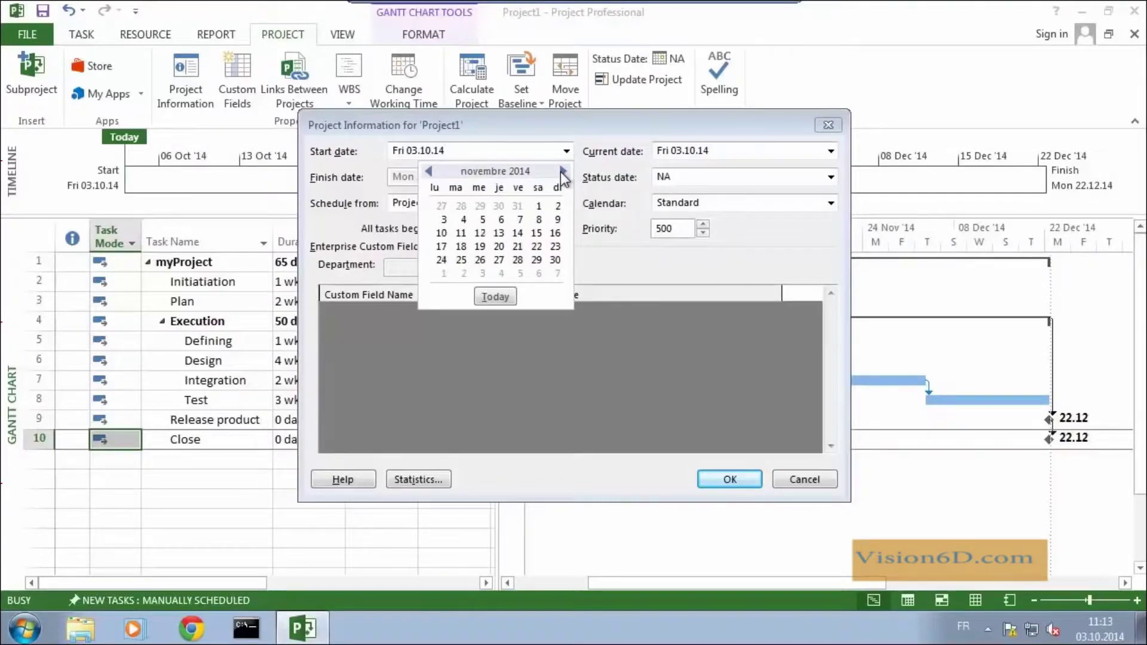
click(539, 208)
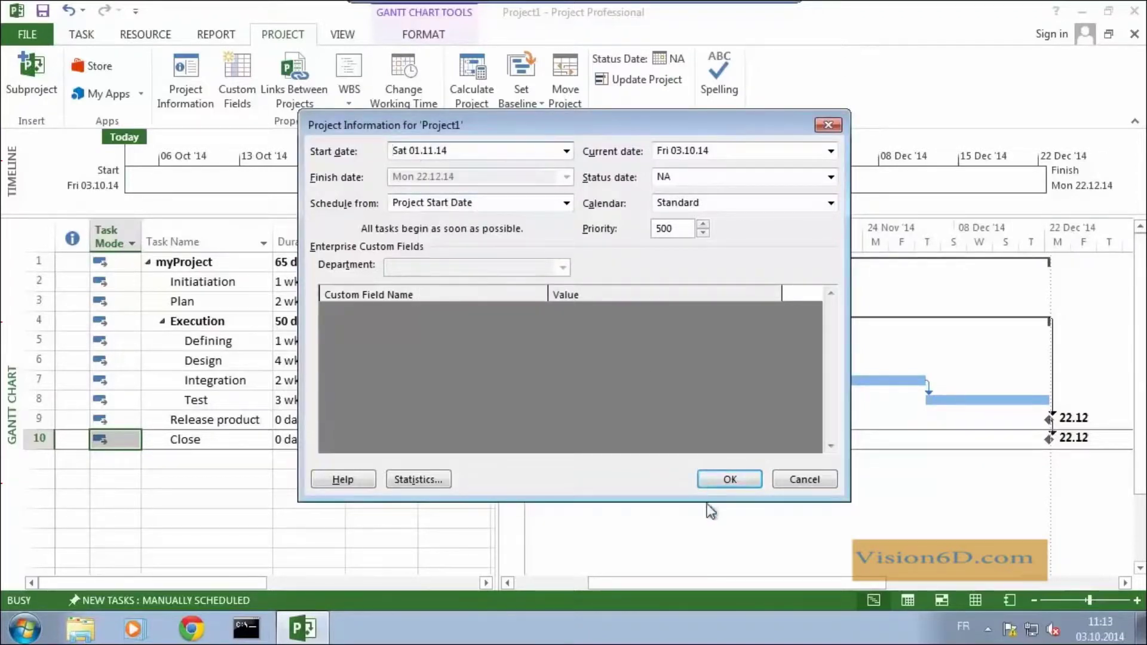
click(729, 479)
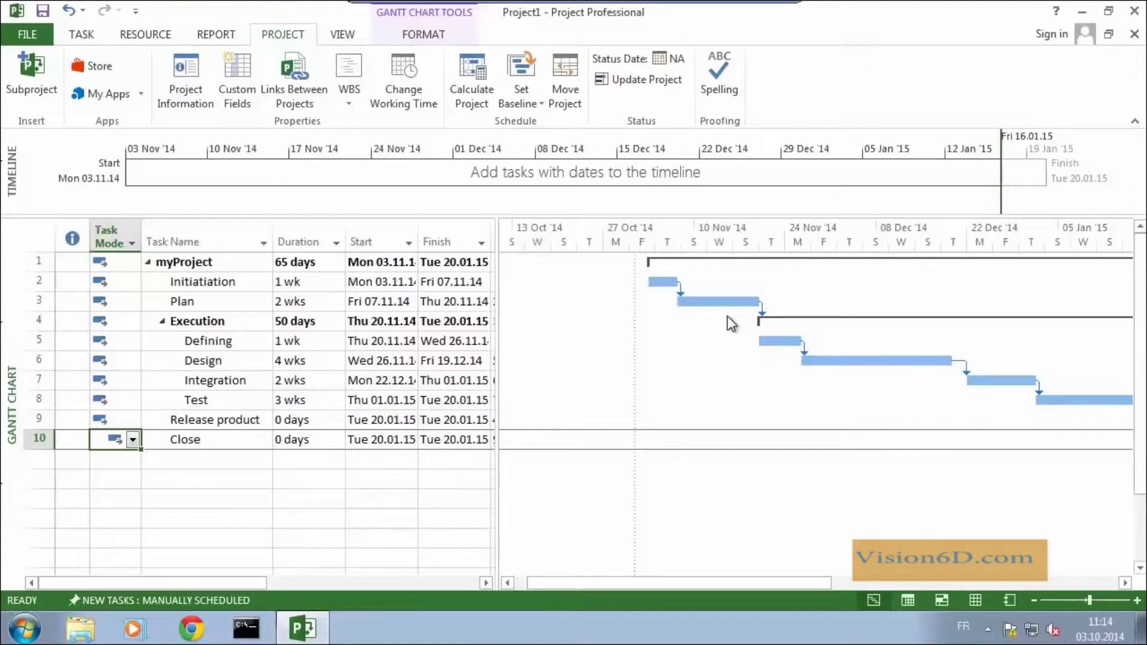
- Switch from the Gantt Chart to the Resource Sheet view
click(79, 34)
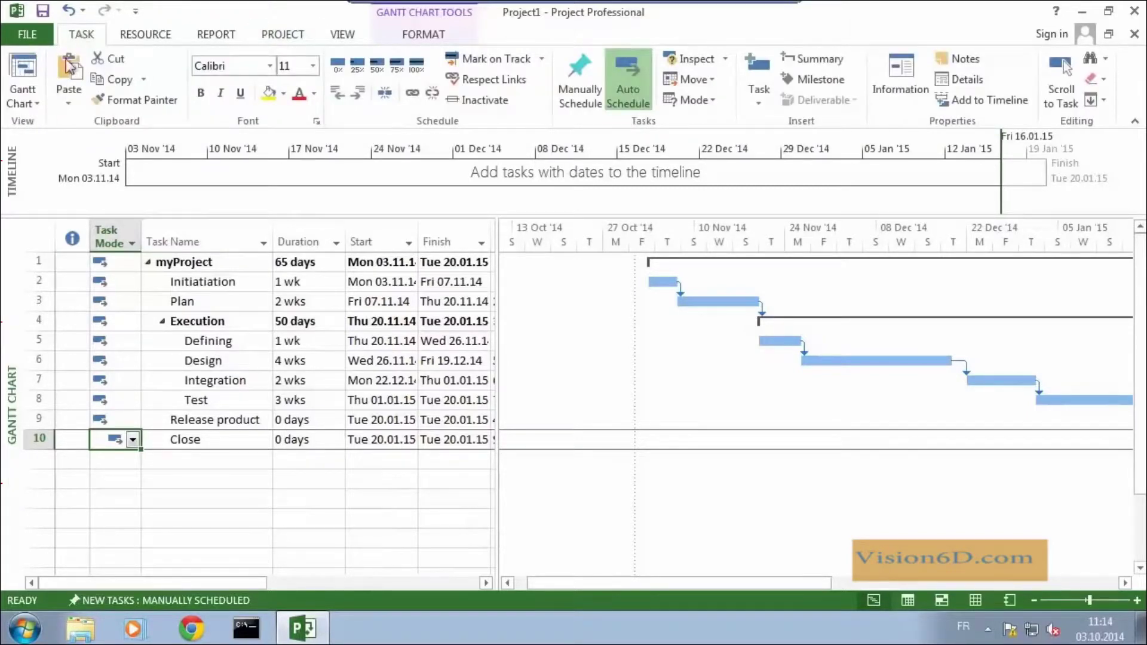
click(32, 105)
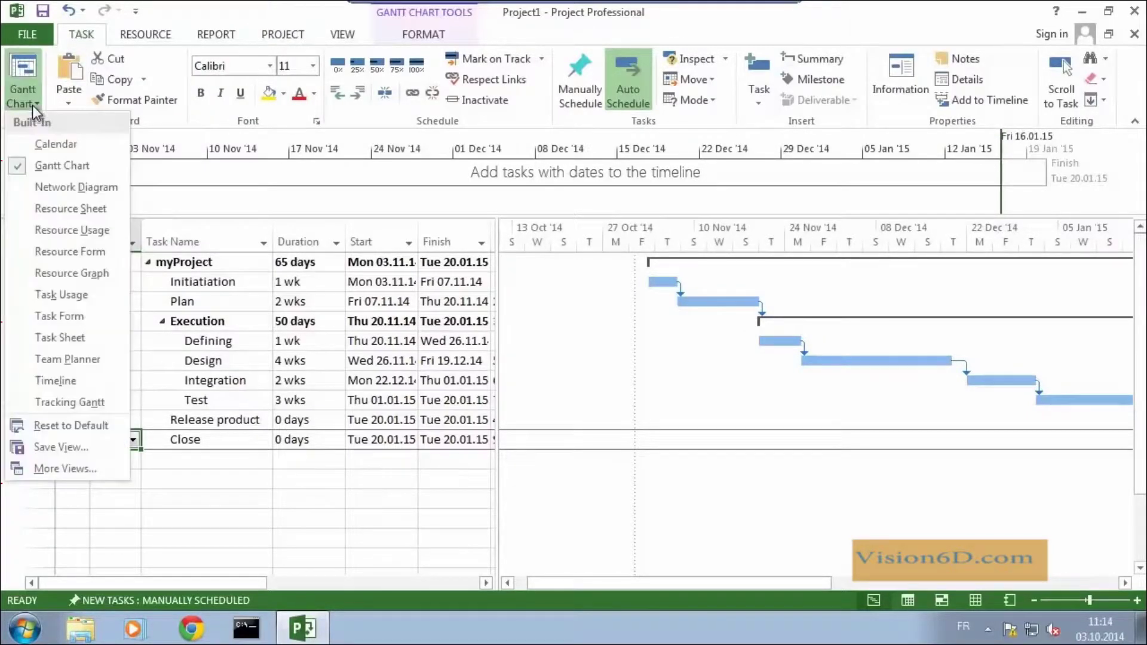
click(49, 212)
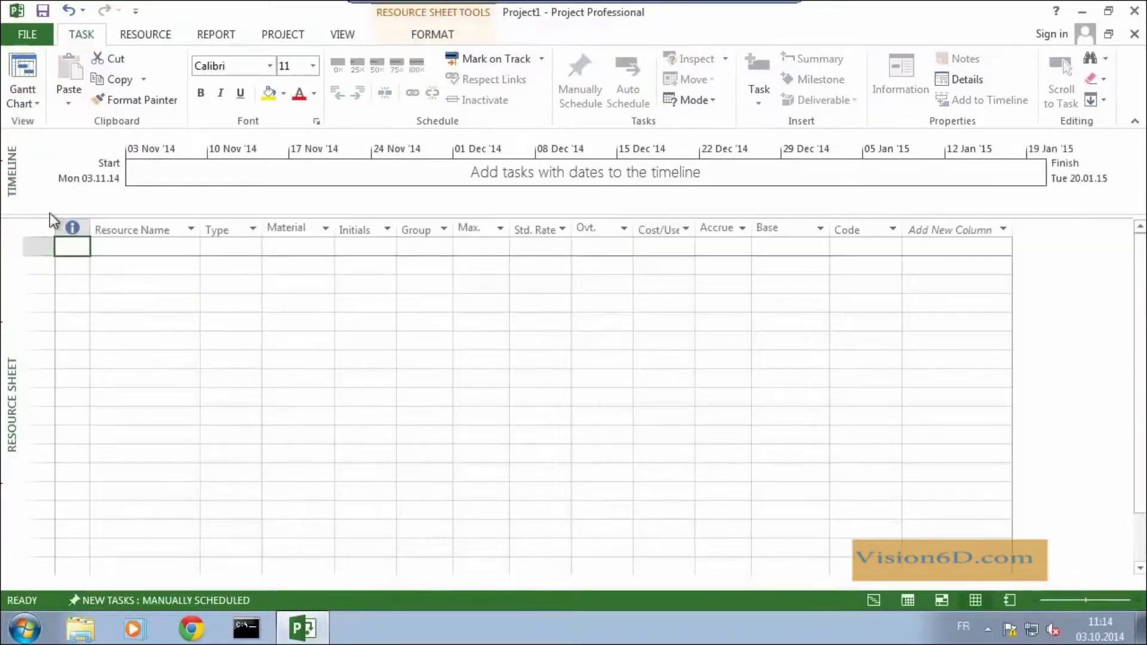
- Add three resources named engineer1, engineer2 and testuser1 to the resource list
click(117, 249)
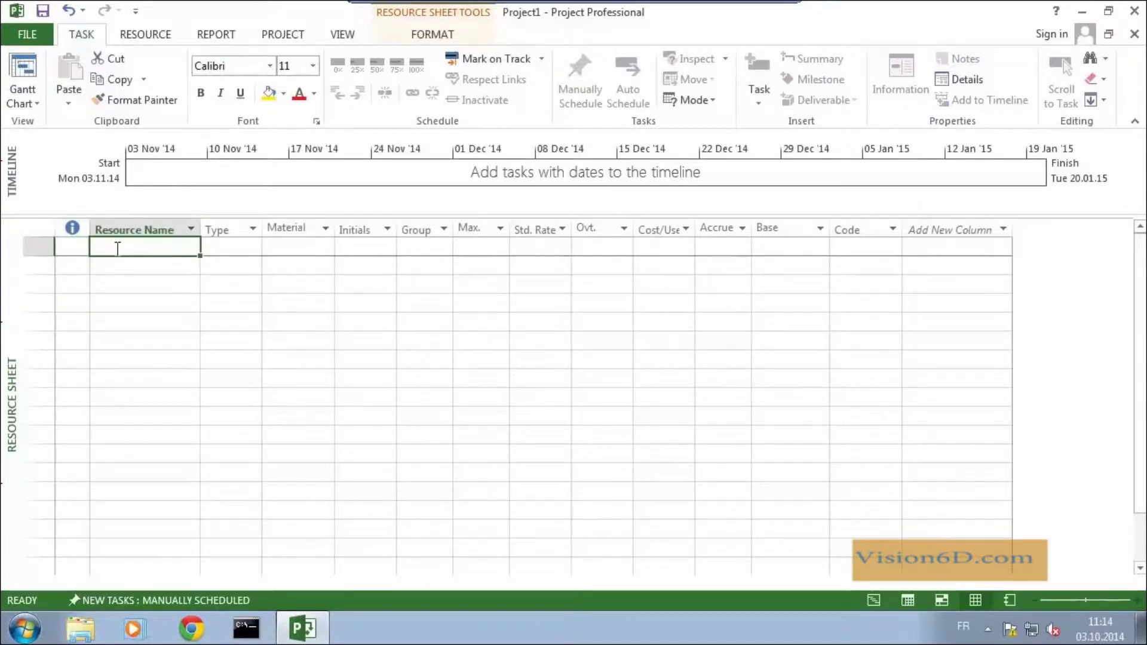
text(engineer1)
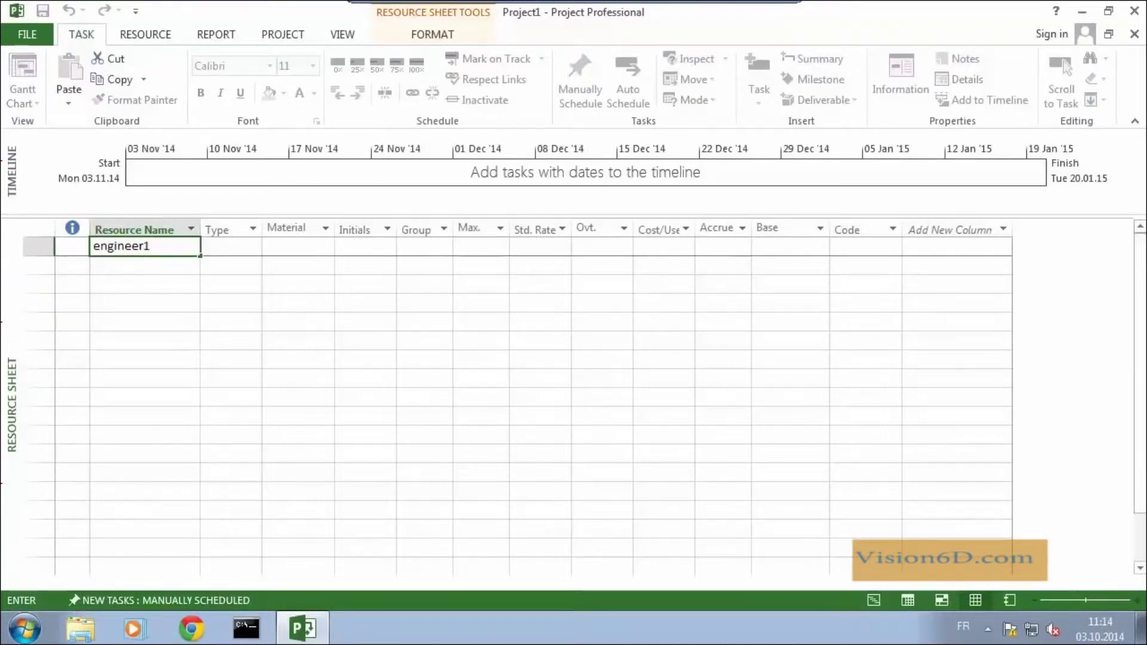
click(105, 267)
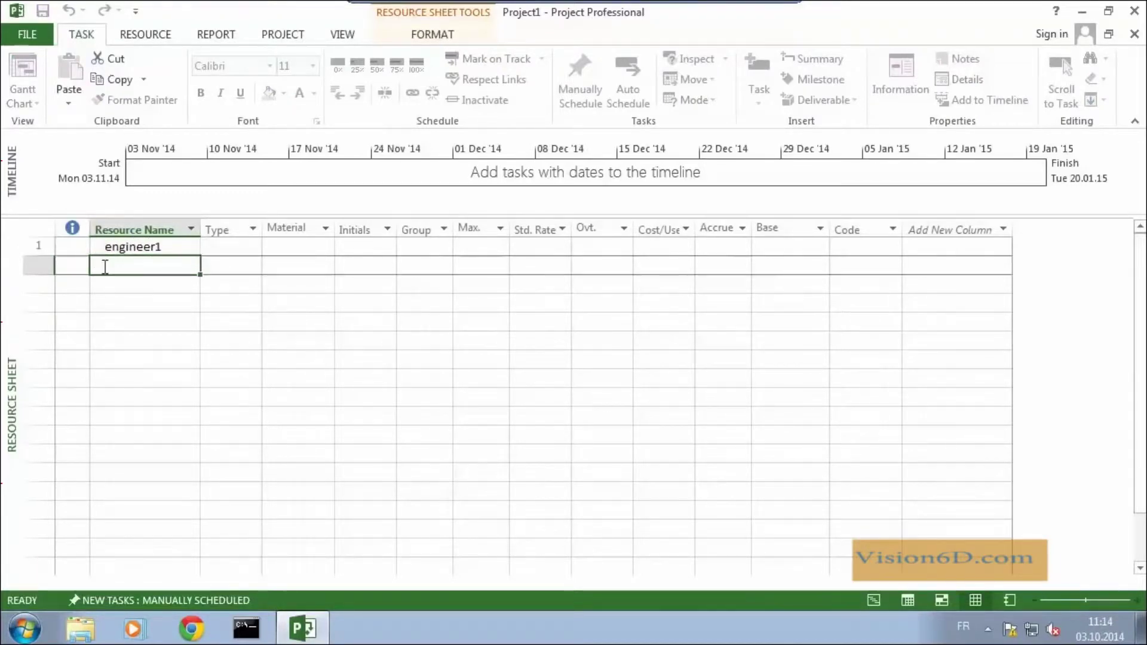
text(engine)
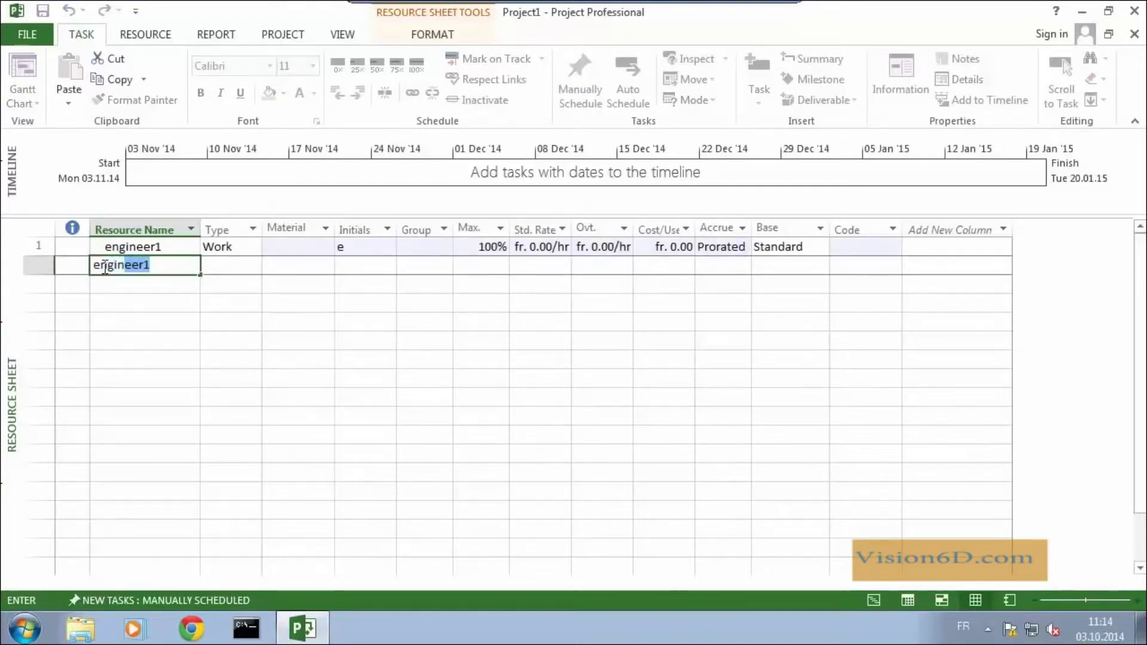
text(er2)
key(Return)
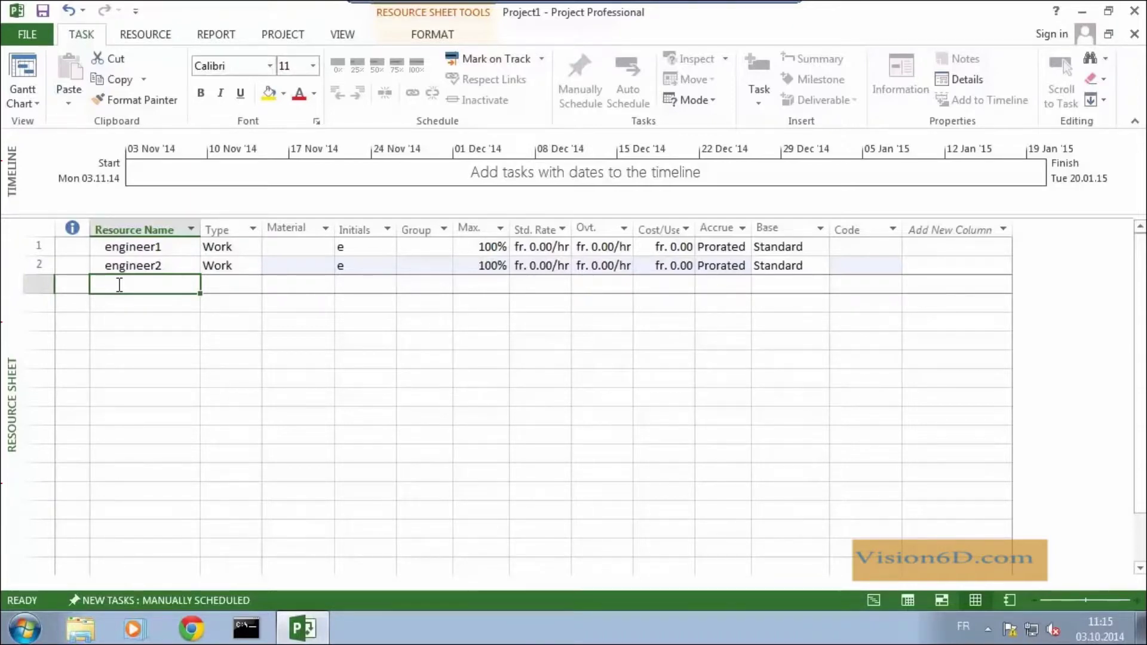
text(testuser1)
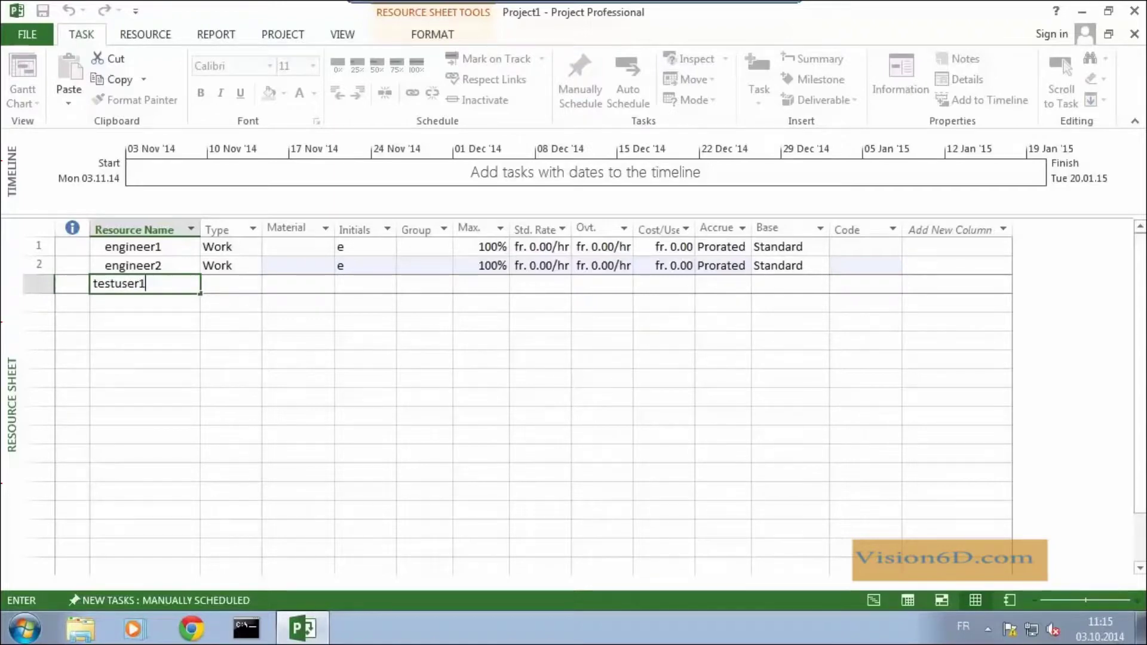
key(Return)
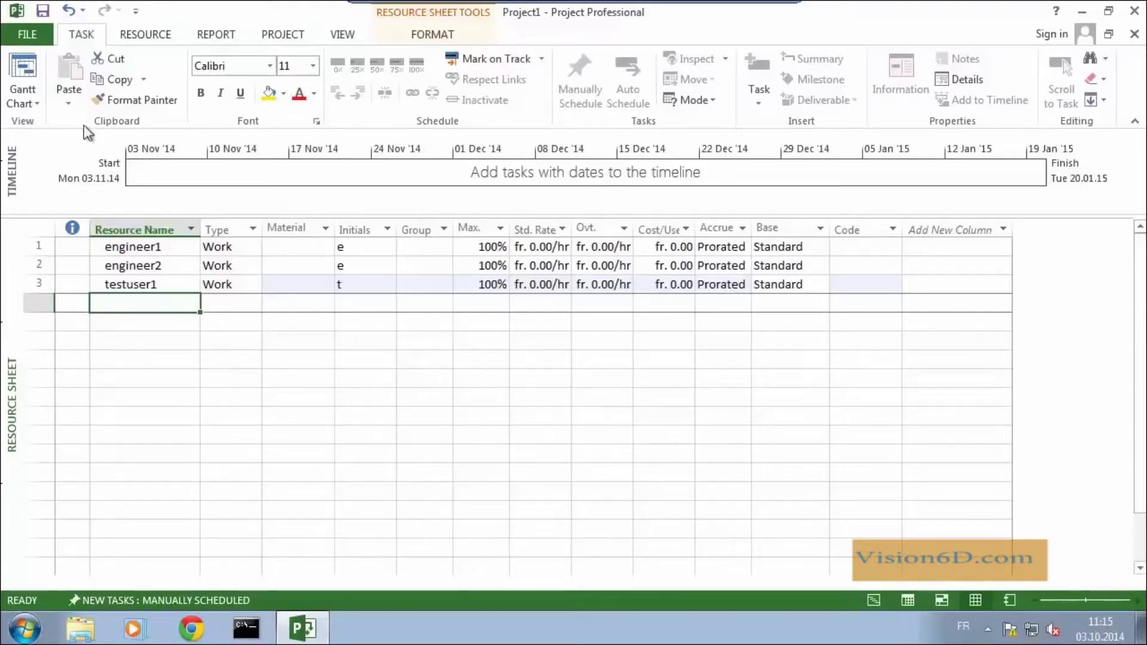
- Return to the Gantt Chart view and assign engineer1 and engineer2 to the Initiatiation task
click(22, 70)
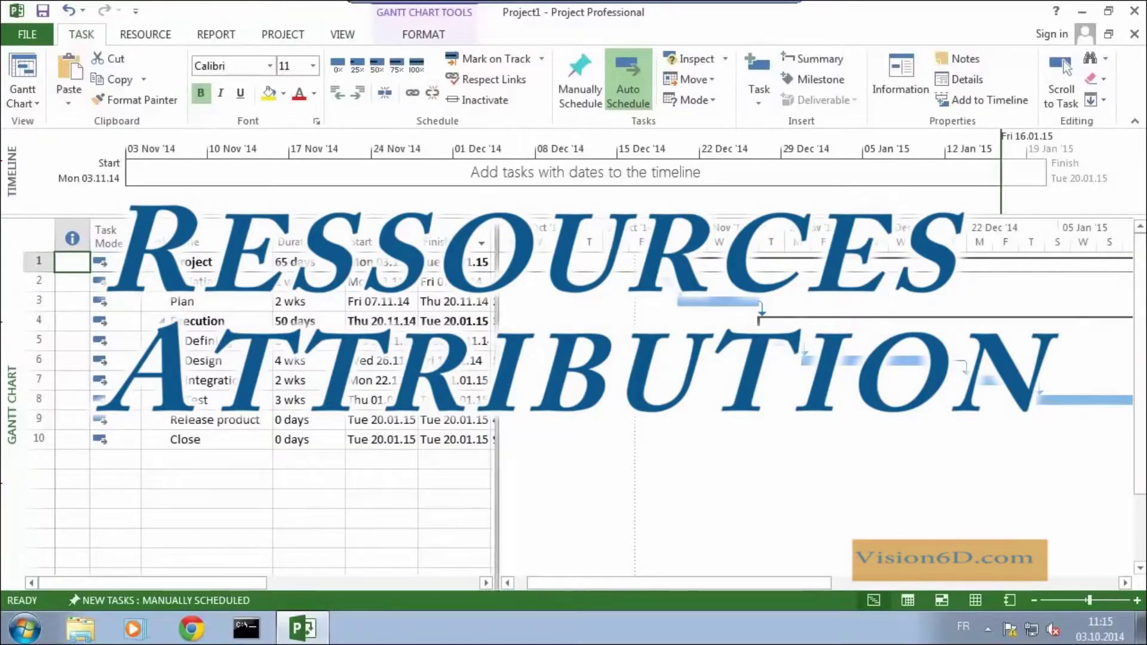
drag(497, 272, 625, 272)
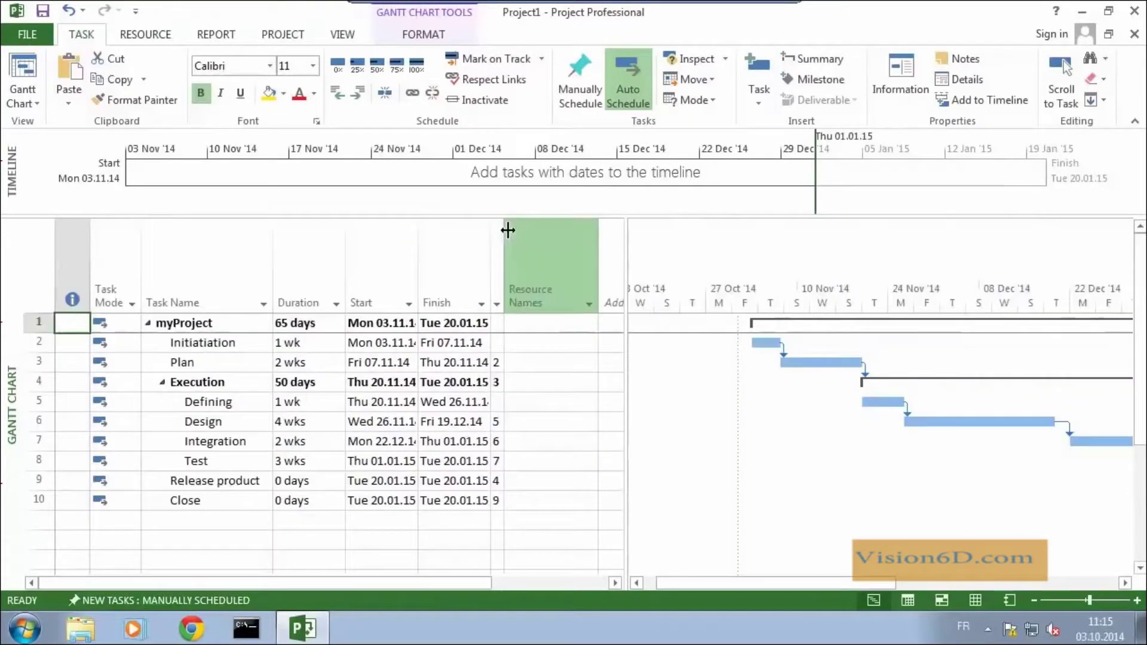
click(521, 345)
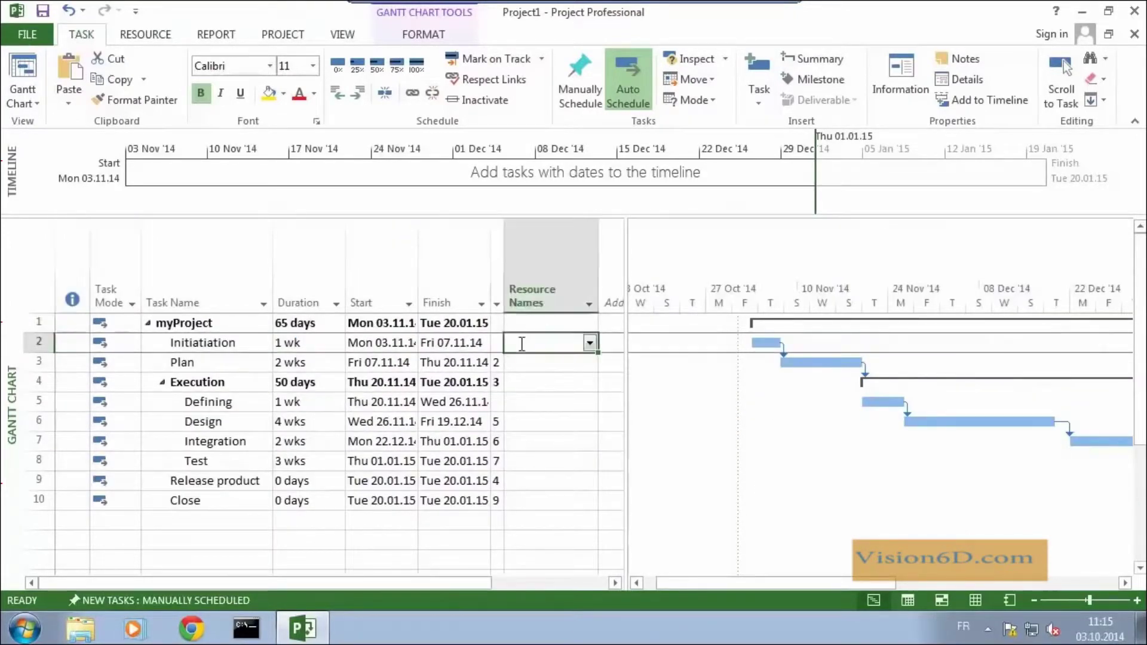
click(590, 344)
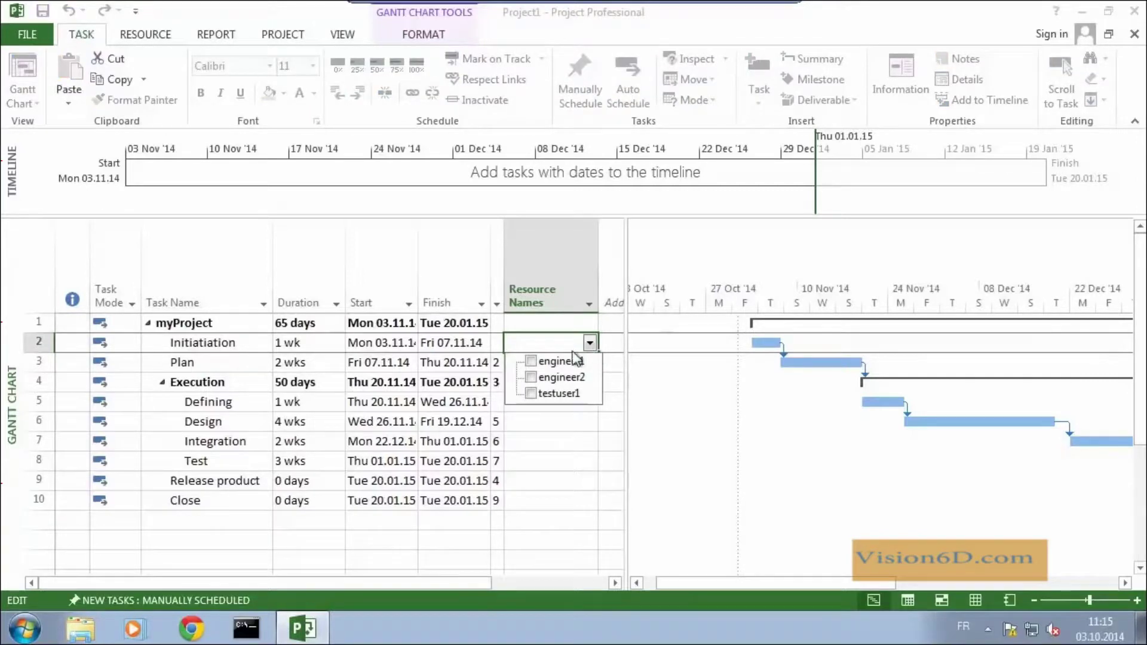
click(531, 361)
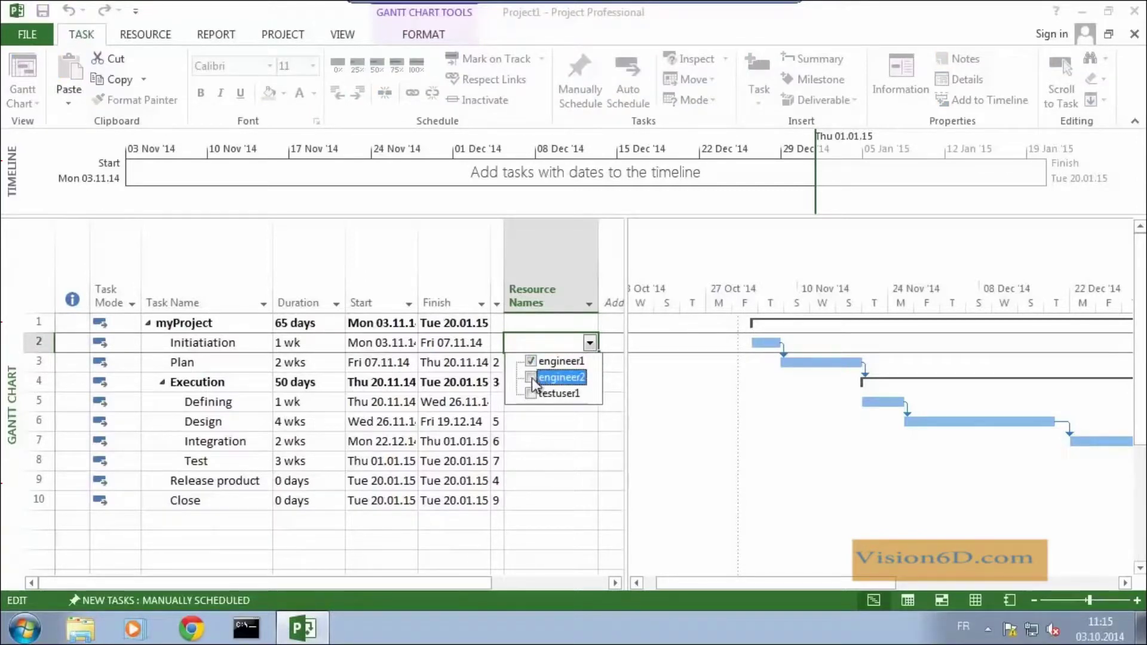
click(531, 377)
key(Return)
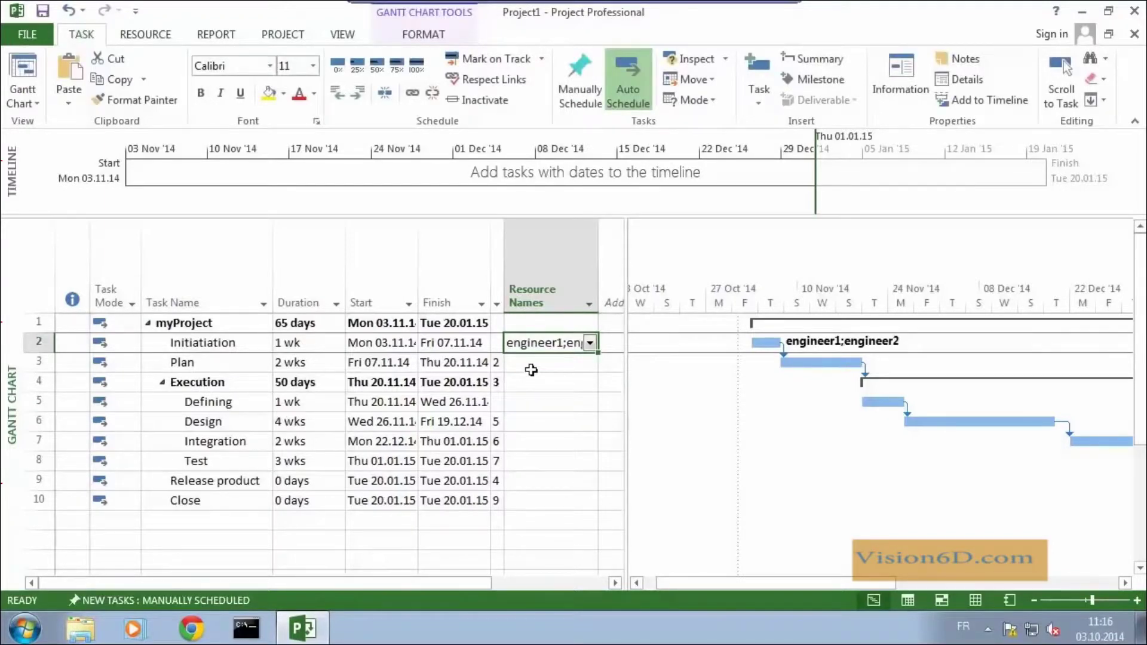
- Assign engineer1 as the resource of the Plan task
click(551, 362)
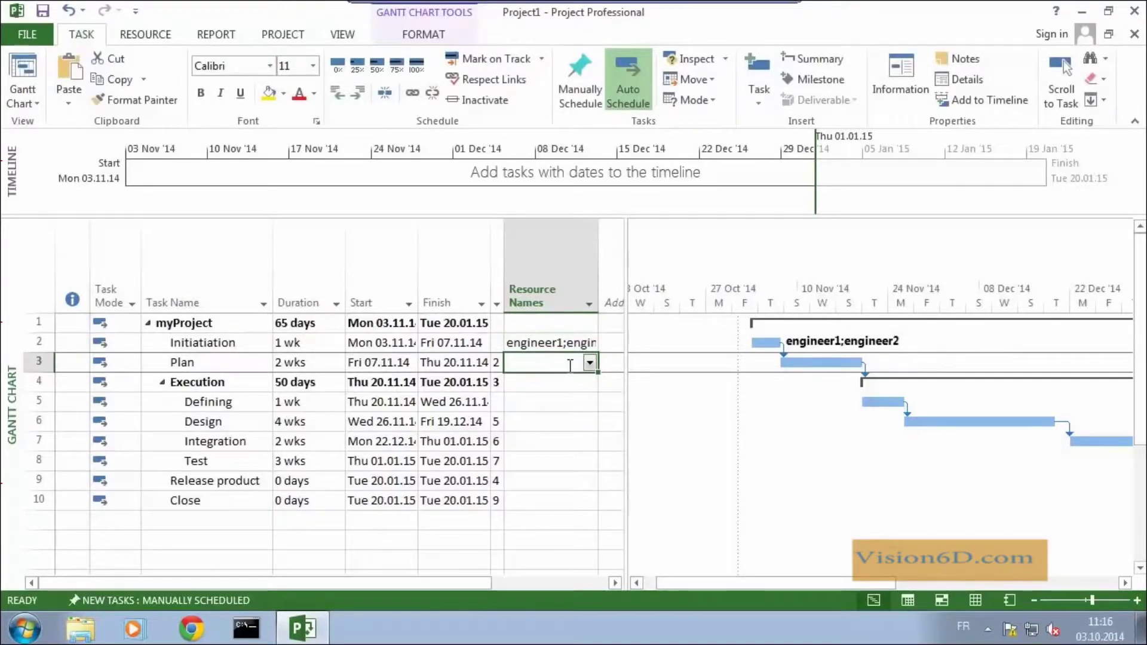
click(590, 362)
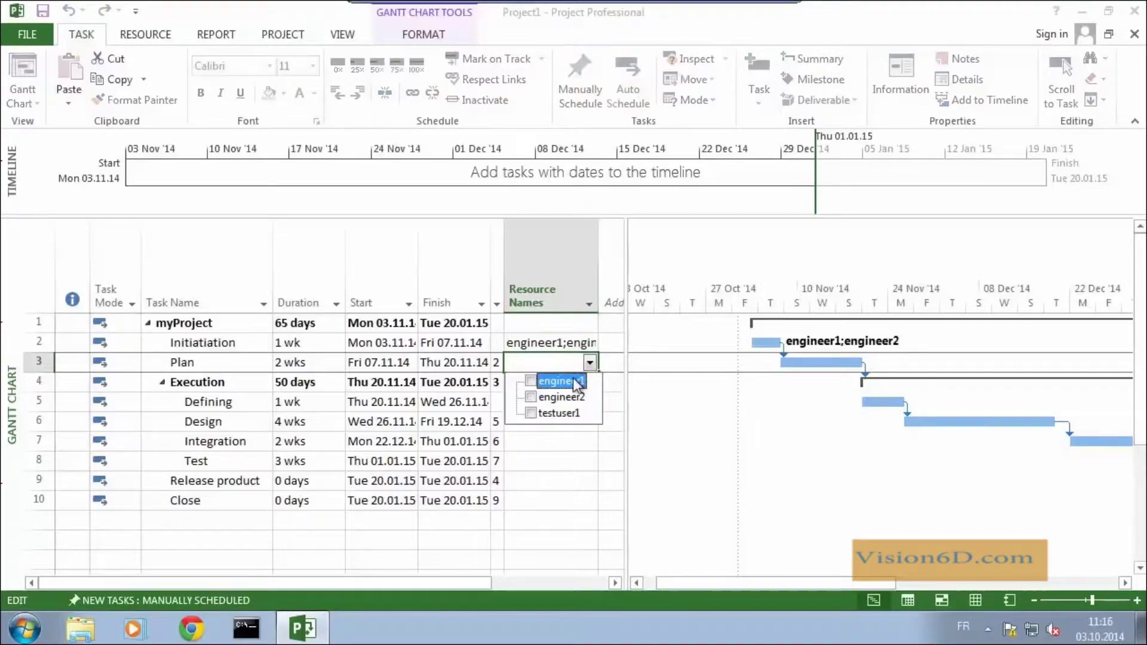
click(531, 381)
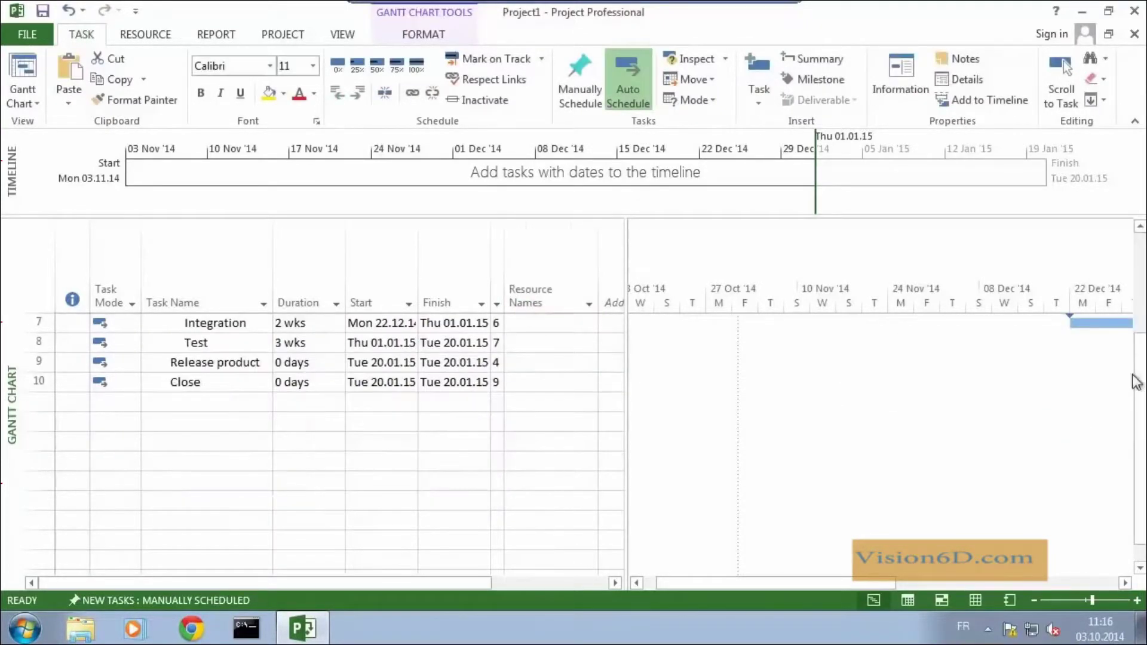
- Assign engineer1 and engineer2 to the Defining subtask of Execution
drag(1140, 375, 1142, 290)
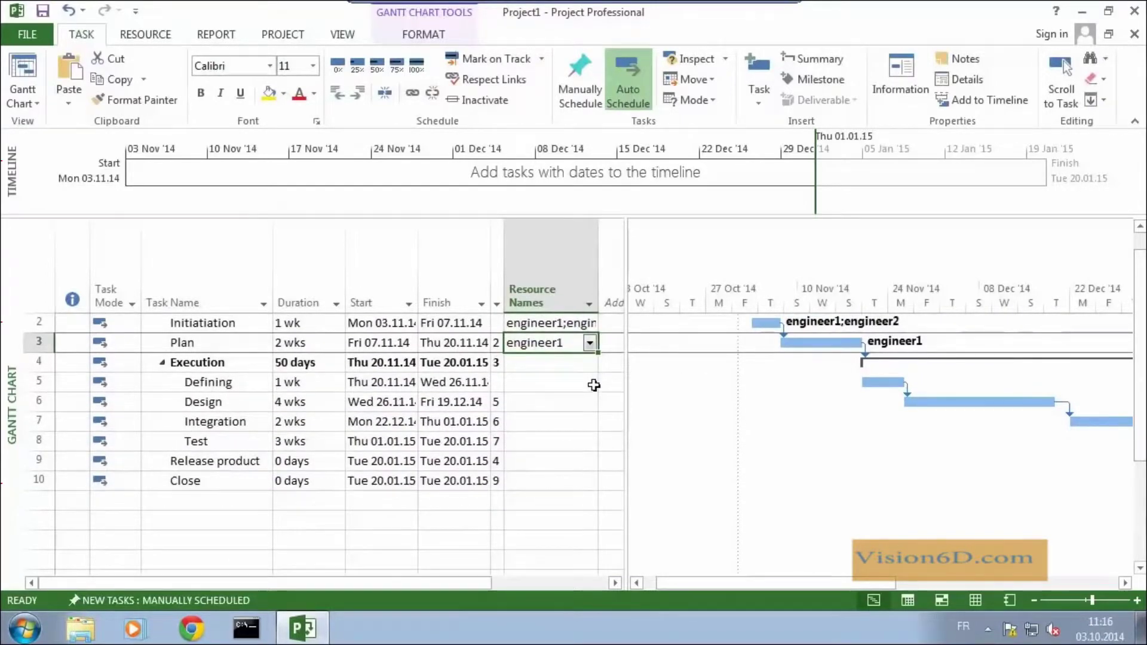
click(593, 386)
click(591, 383)
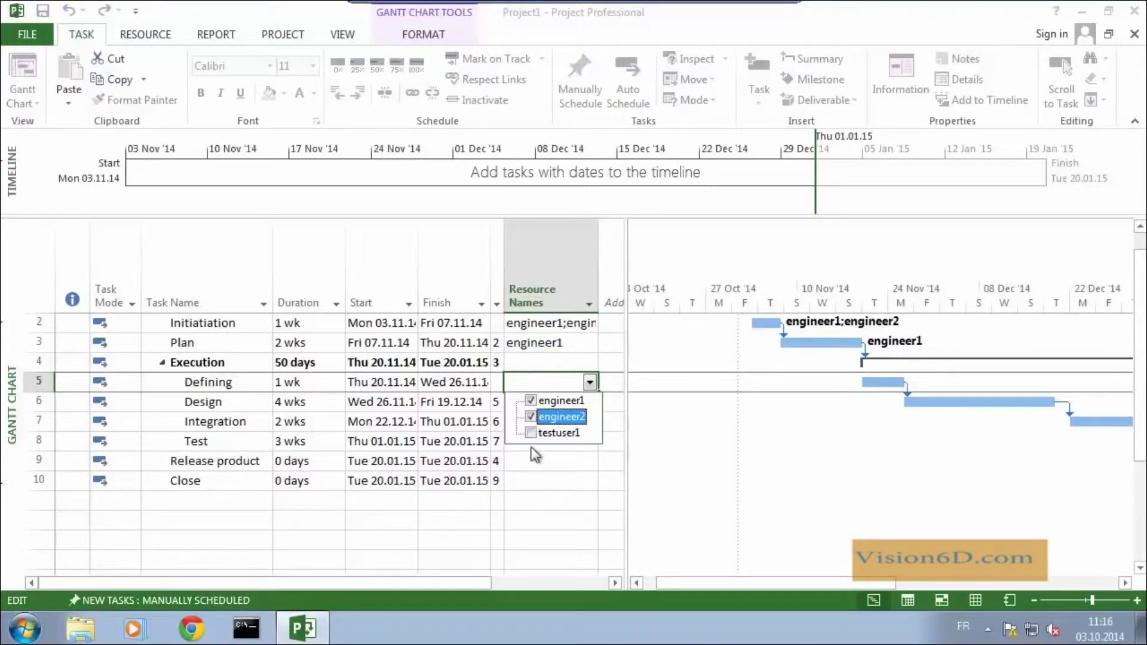
click(533, 471)
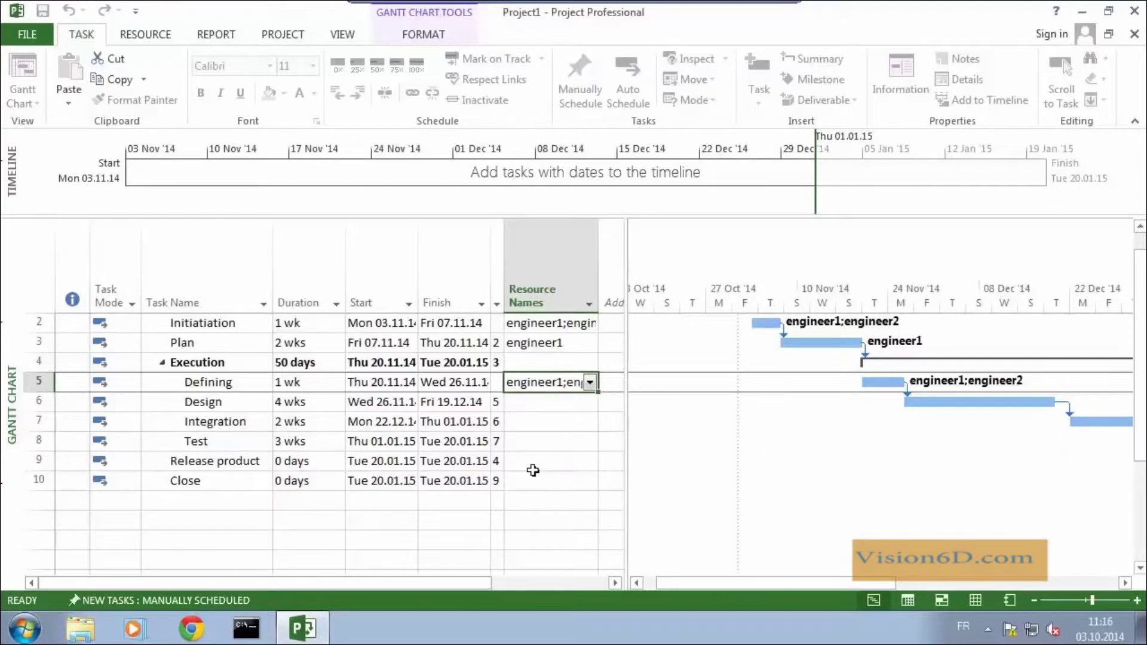
- Assign engineer2 as the resource of the Design subtask of Execution
click(559, 403)
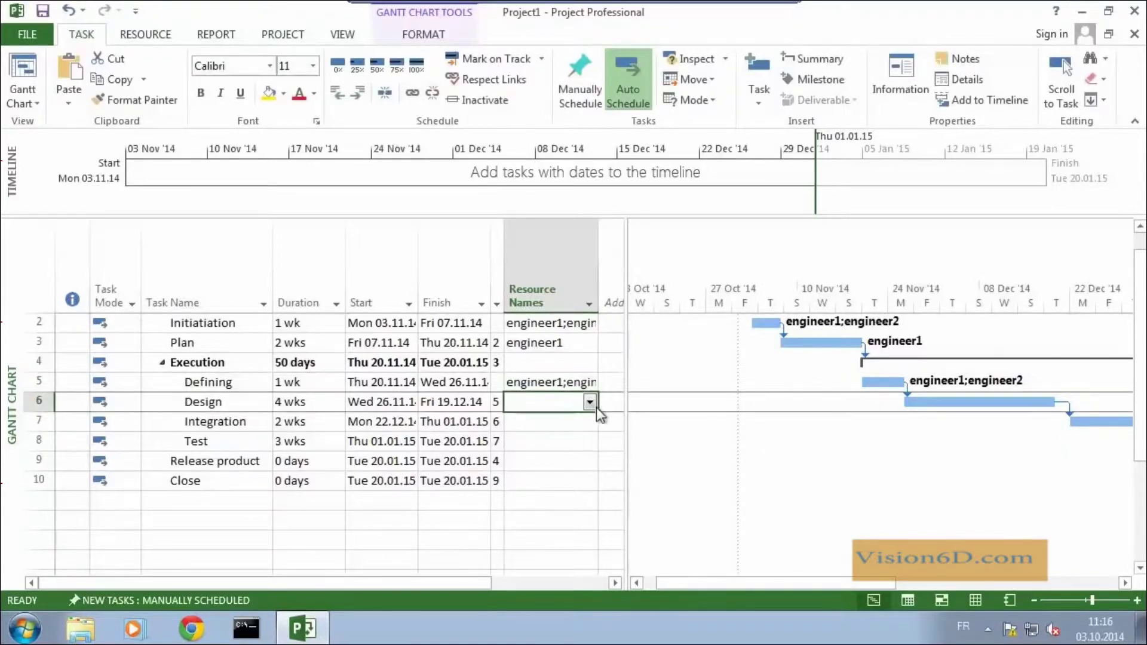
click(590, 402)
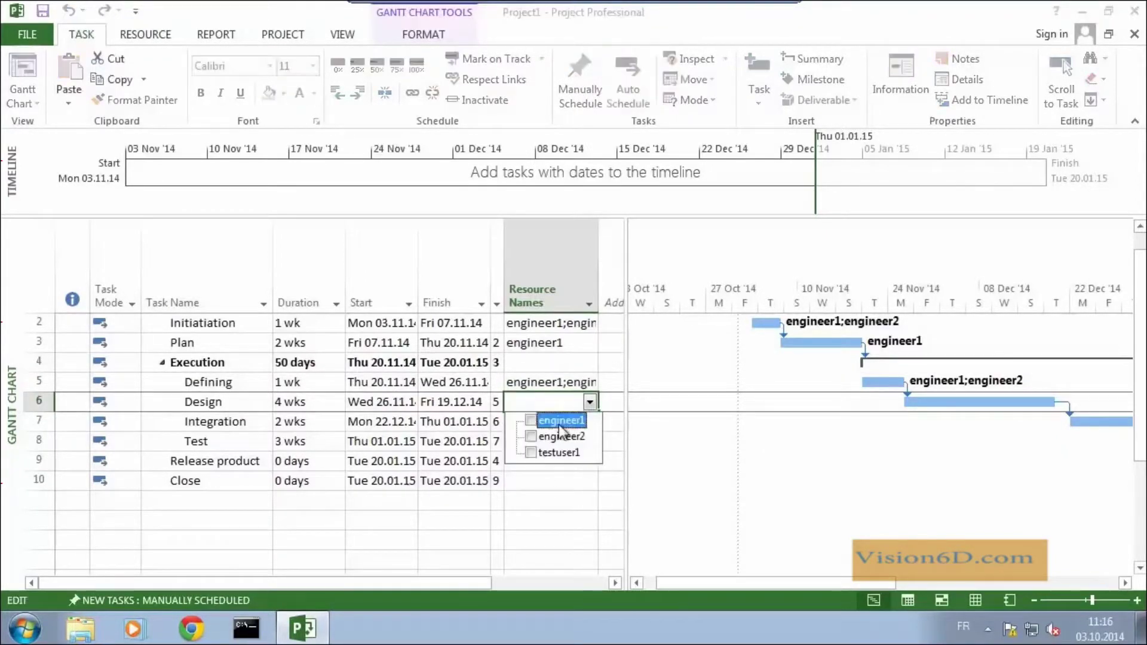
click(530, 437)
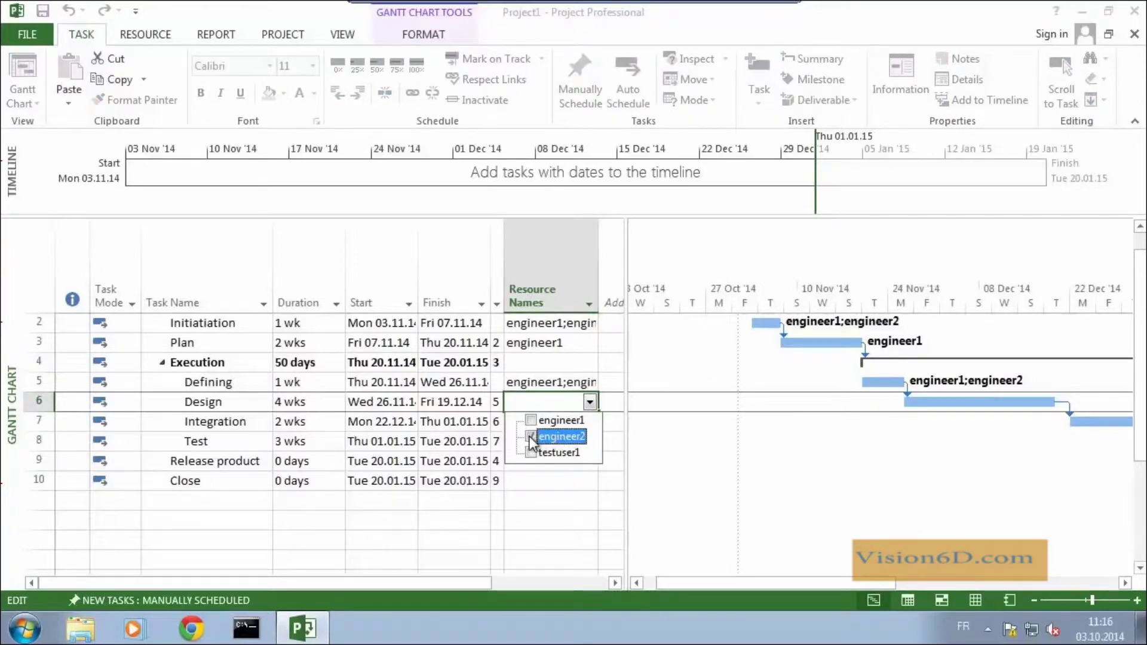
click(529, 511)
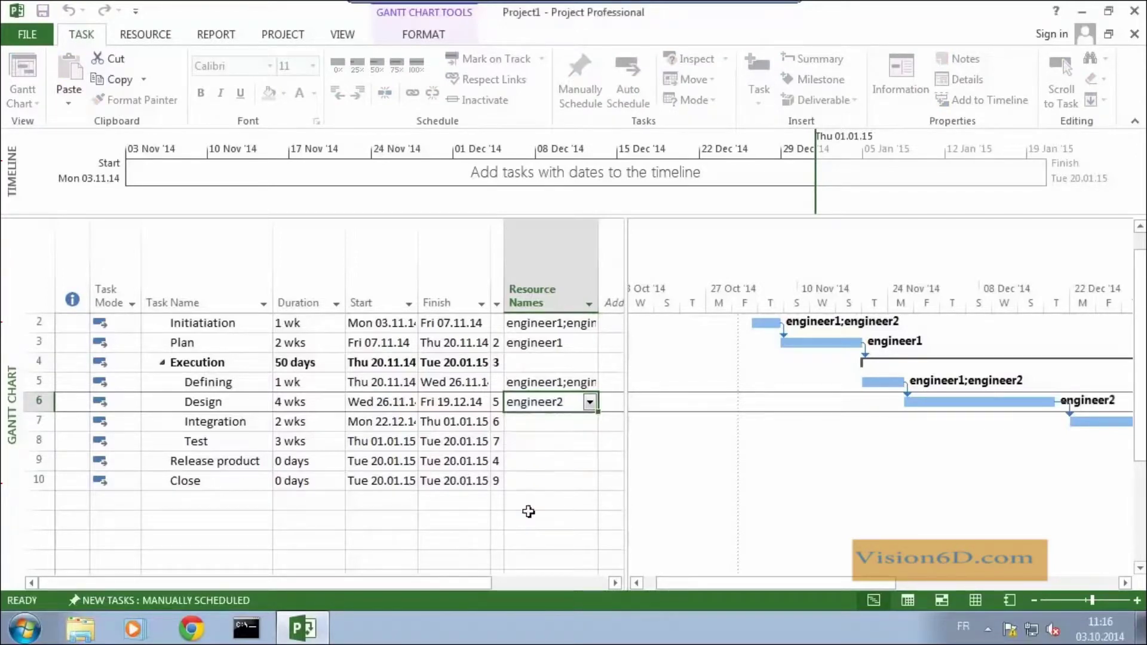
- Assign engineer1 and engineer2 to the Integration subtask of Execution
click(538, 424)
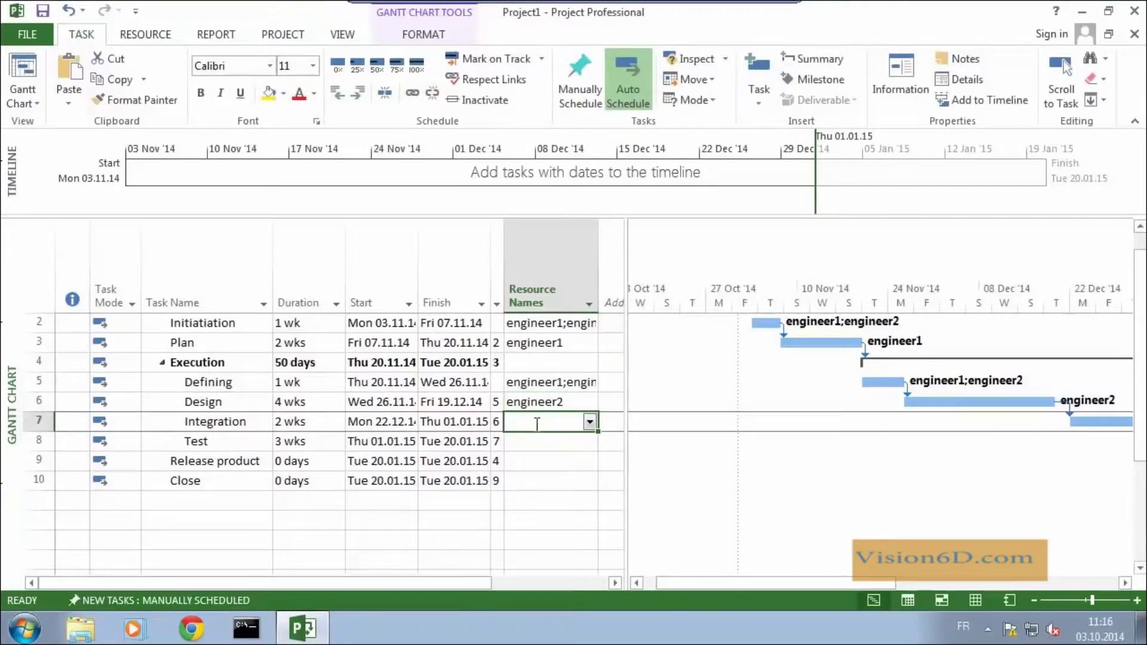
click(590, 423)
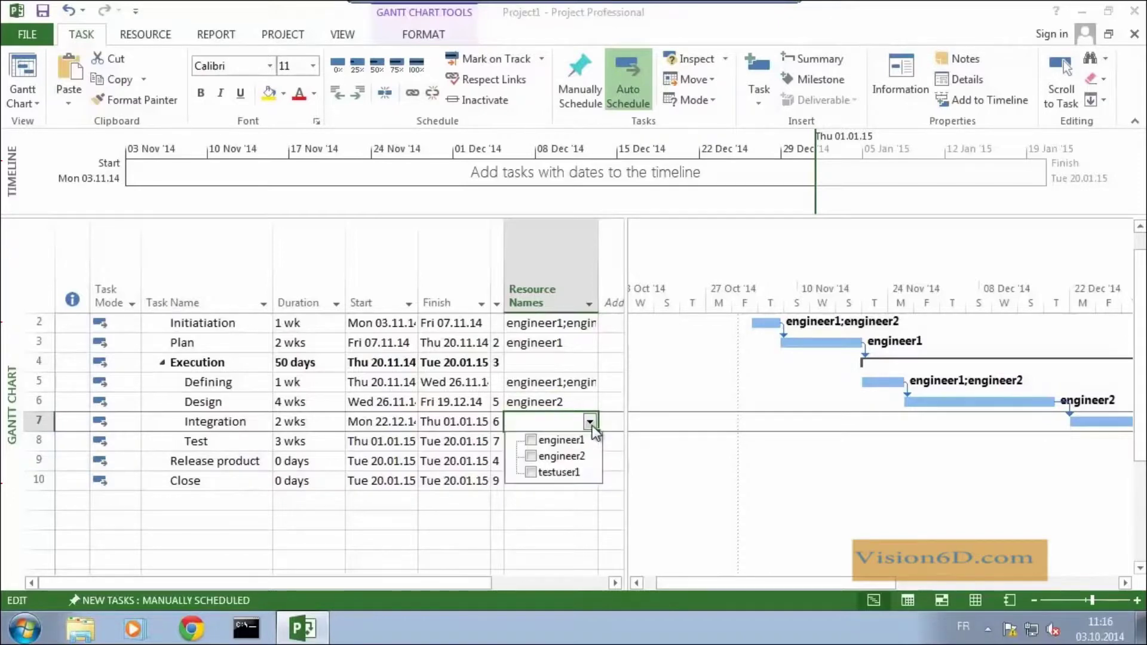
click(531, 441)
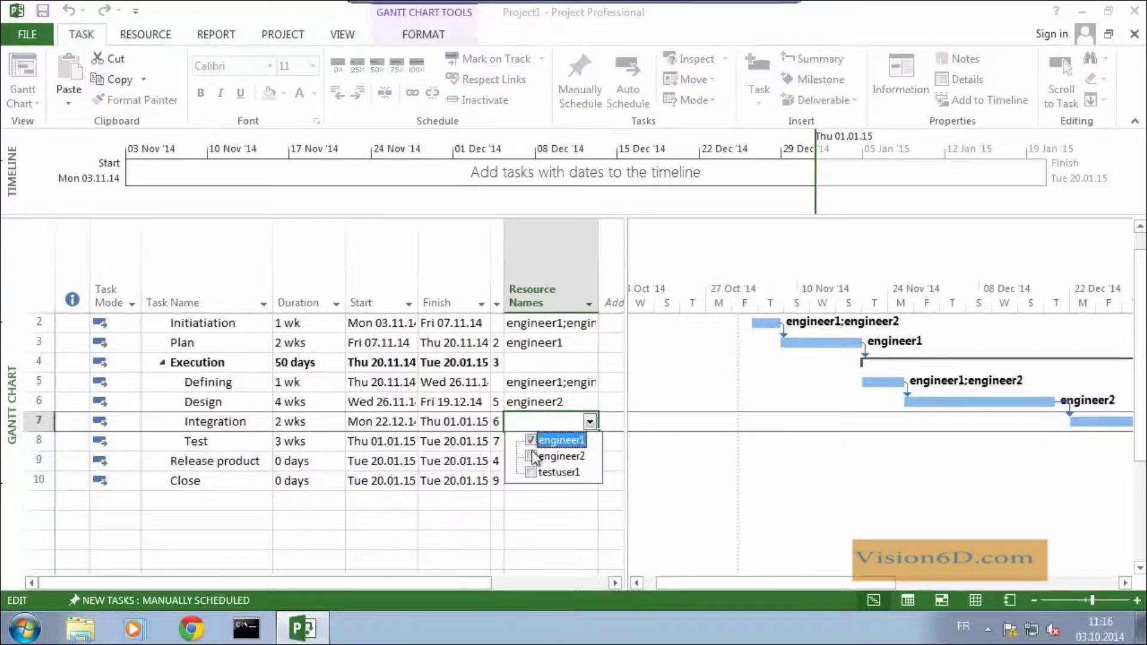
click(539, 535)
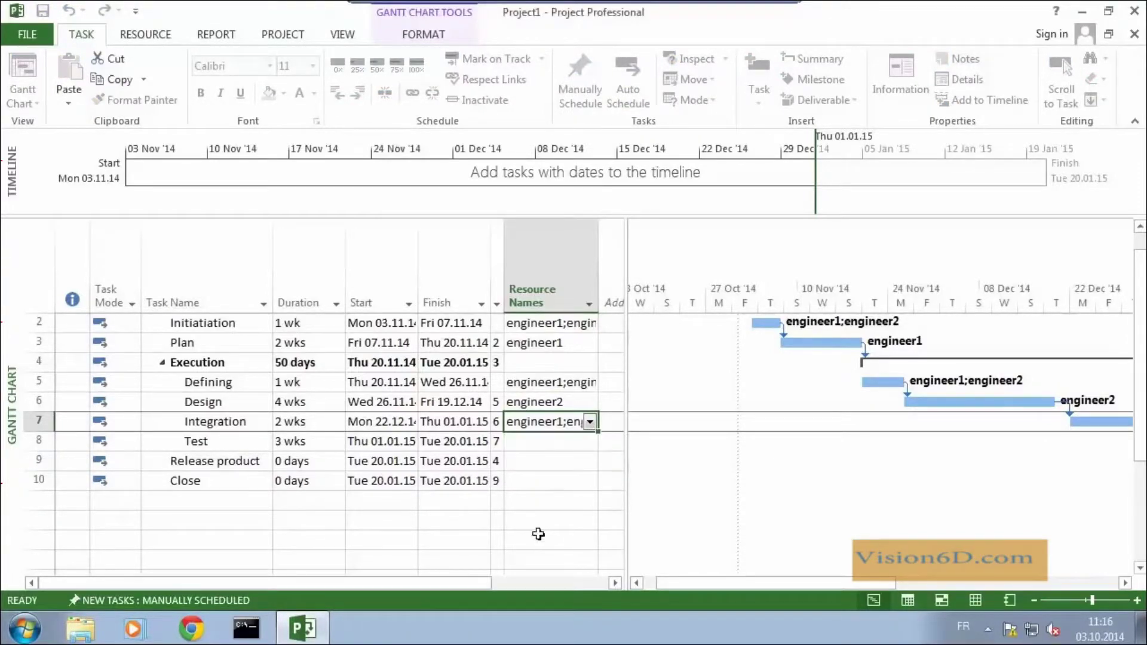
- Assign engineer2 and testuser1 to the Test subtask of Execution
click(555, 443)
click(590, 442)
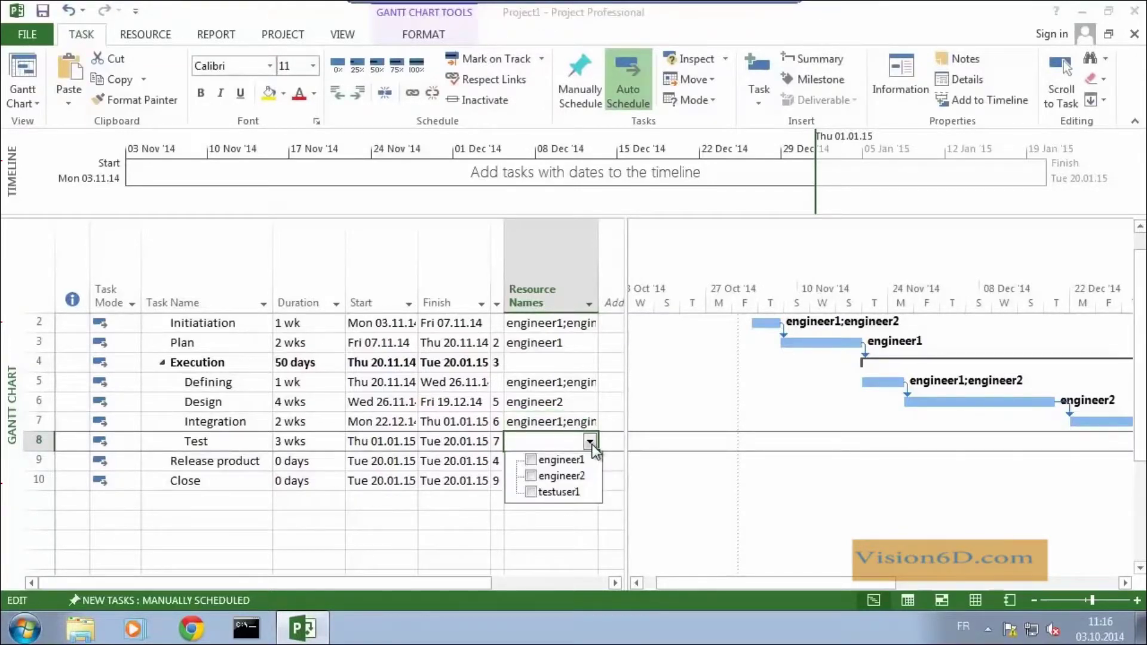
click(530, 476)
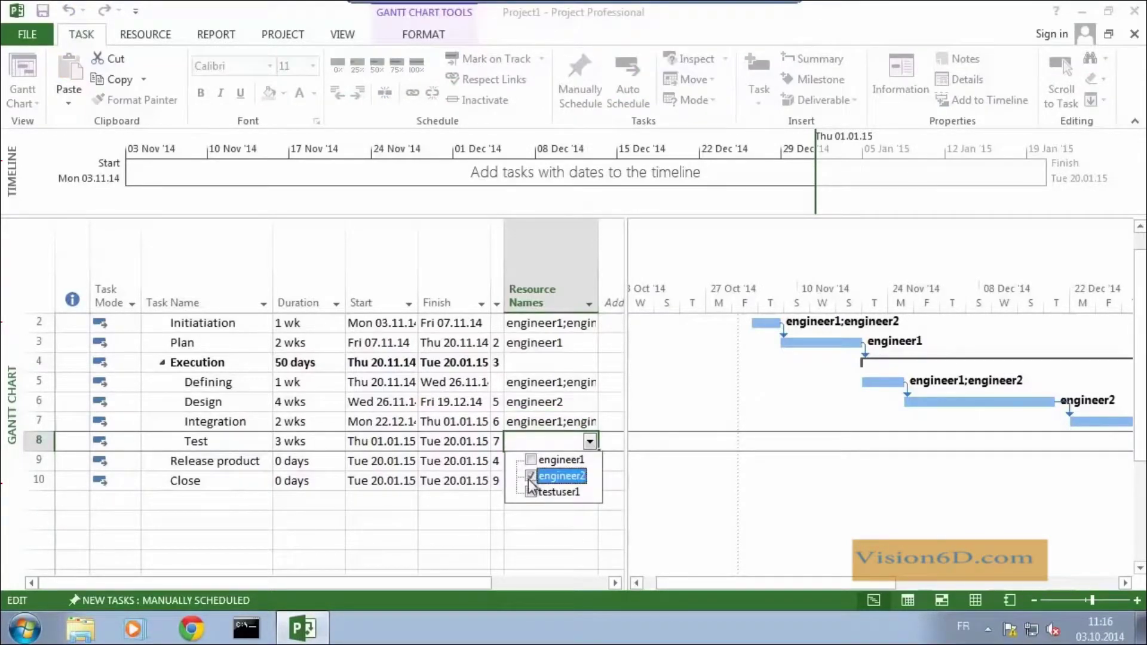
click(546, 522)
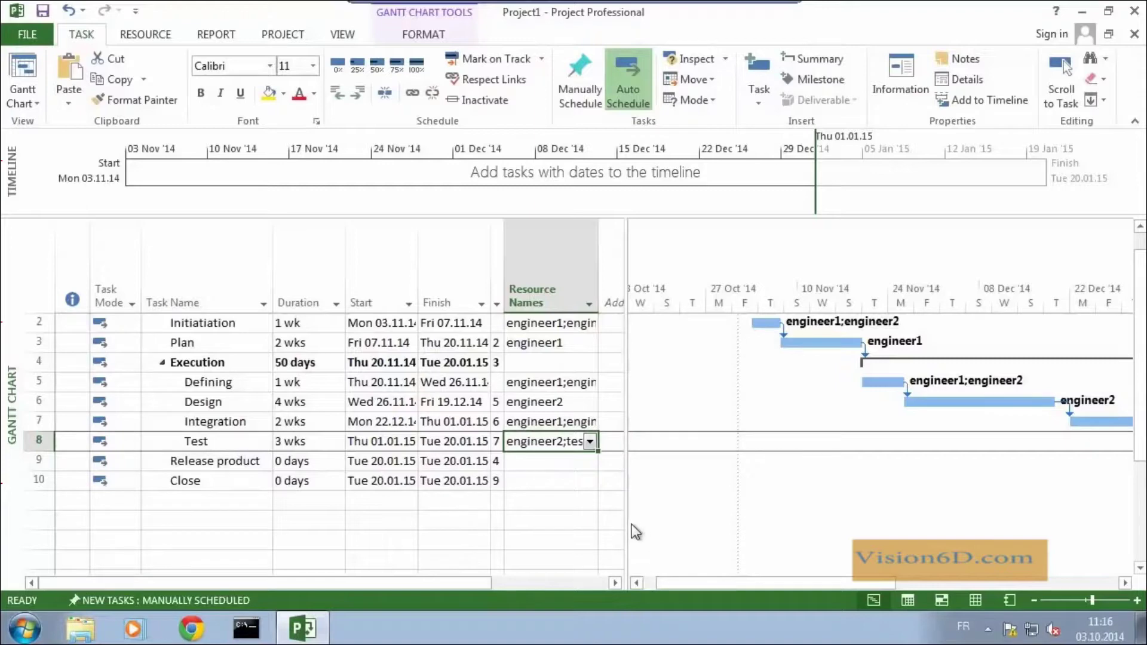
- Review the resource assignments beside the Gantt bars and switch back to the Resource Sheet view
drag(627, 526, 541, 509)
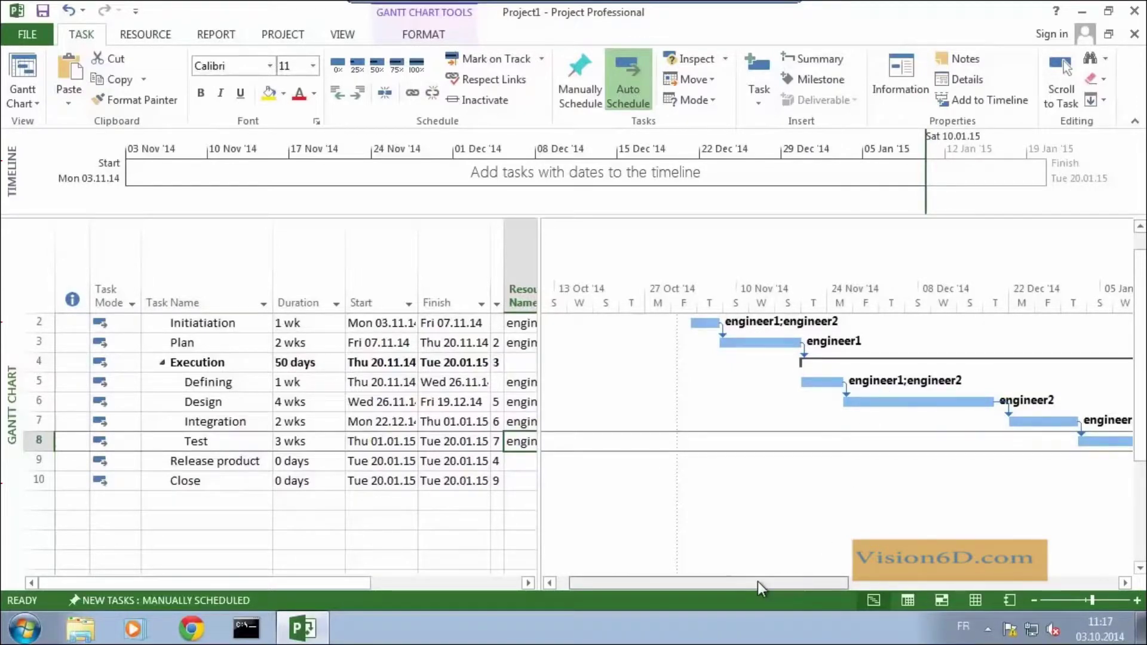
drag(758, 582, 865, 582)
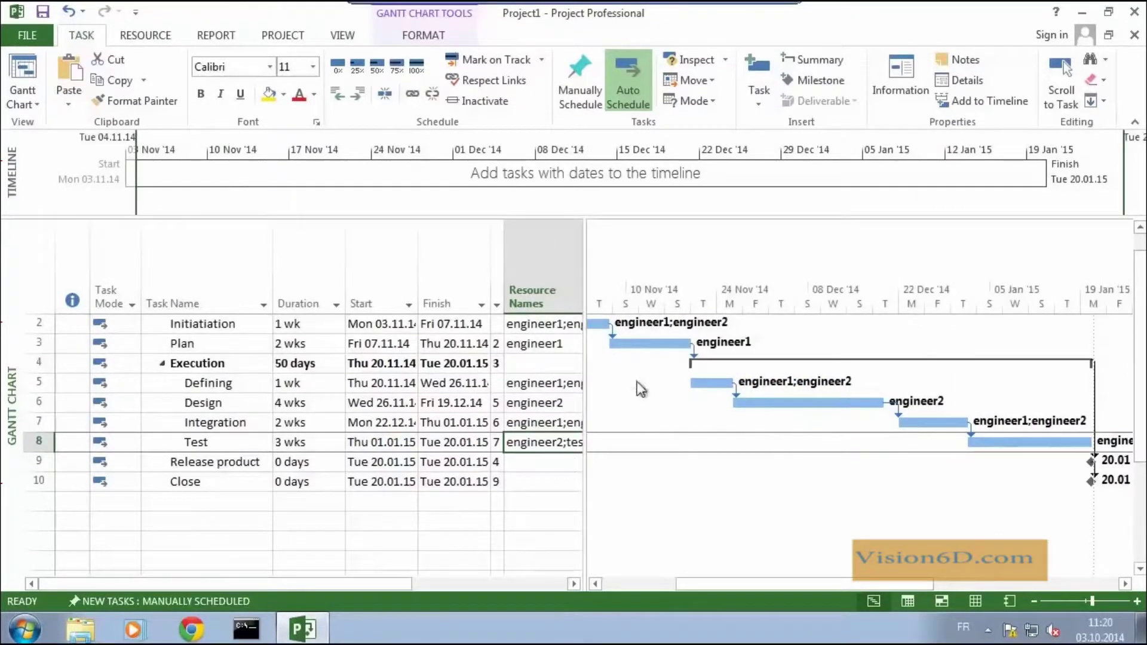
click(28, 70)
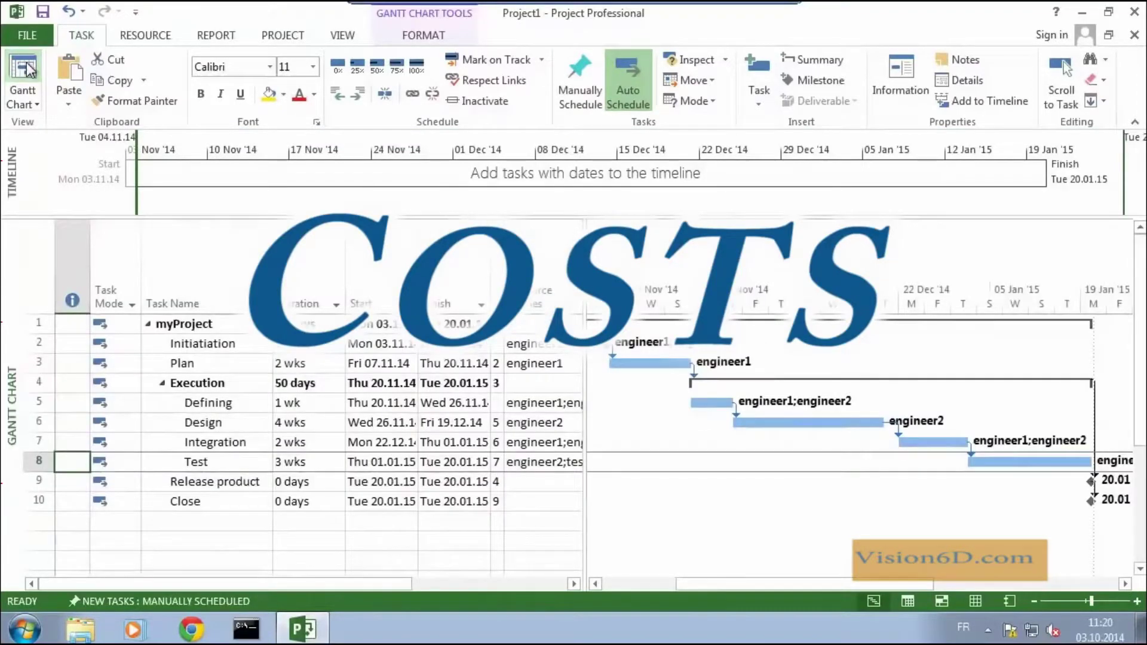
click(27, 70)
click(34, 108)
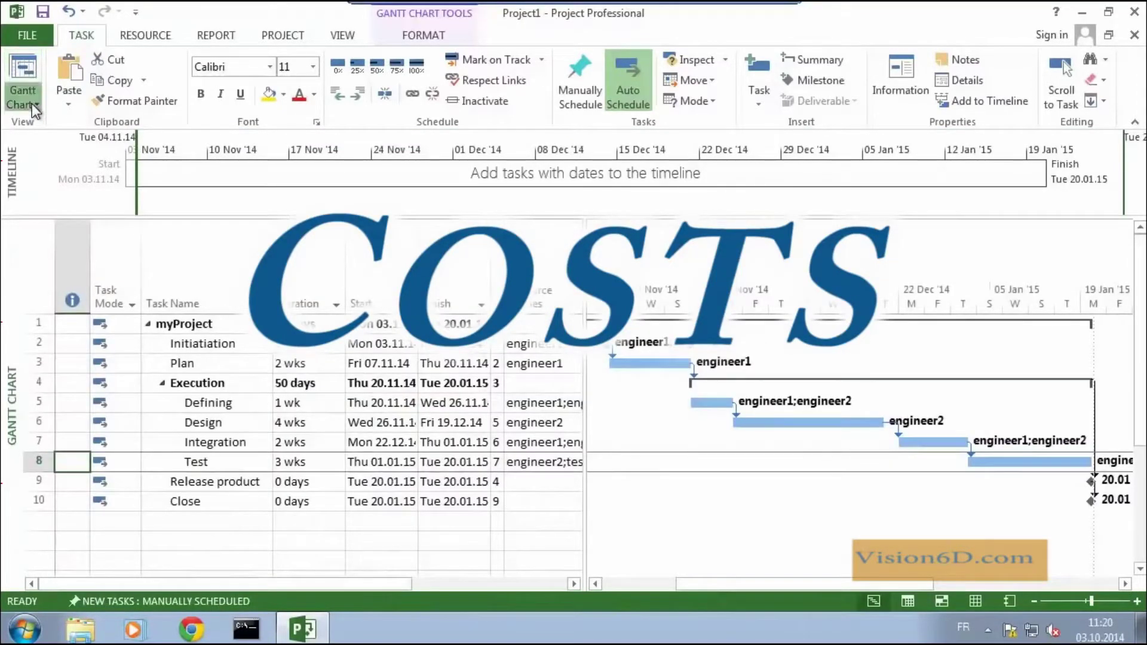
click(43, 210)
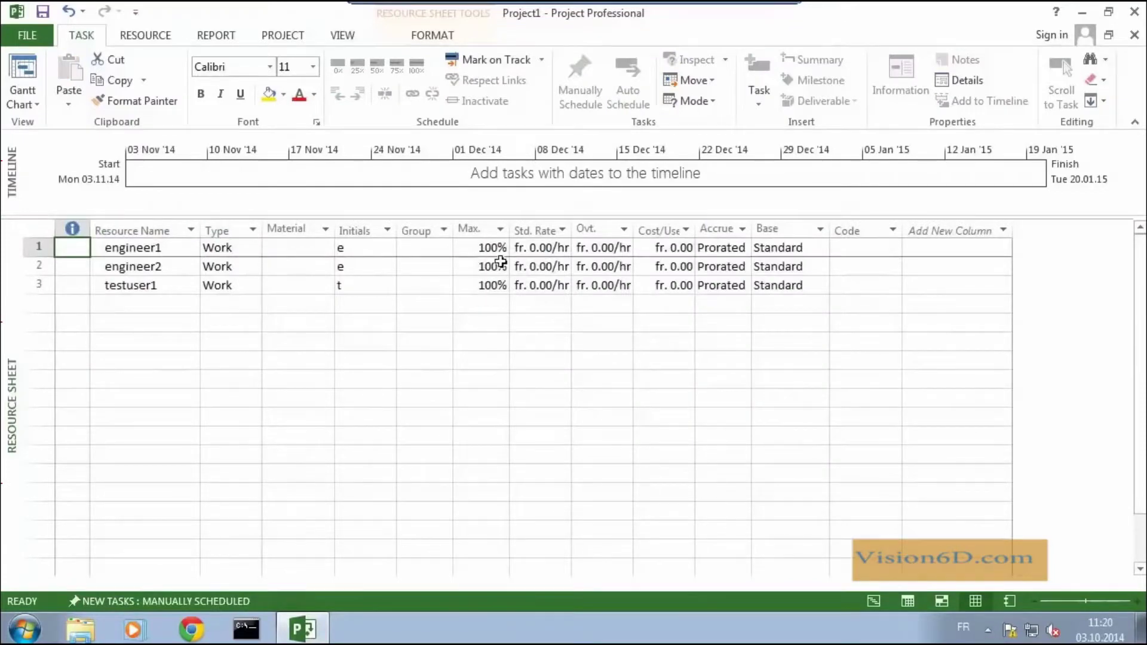
- Set the standard rate of engineer1, engineer2 and testuser1 to fr. 100.00/hr each
click(549, 250)
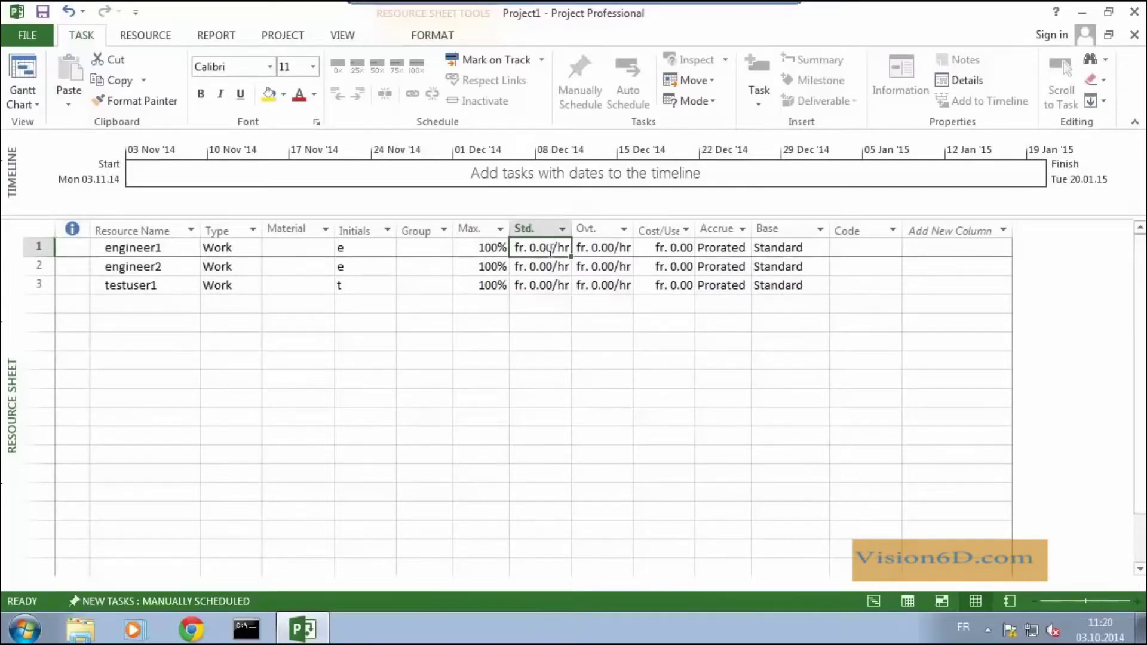
text(10)
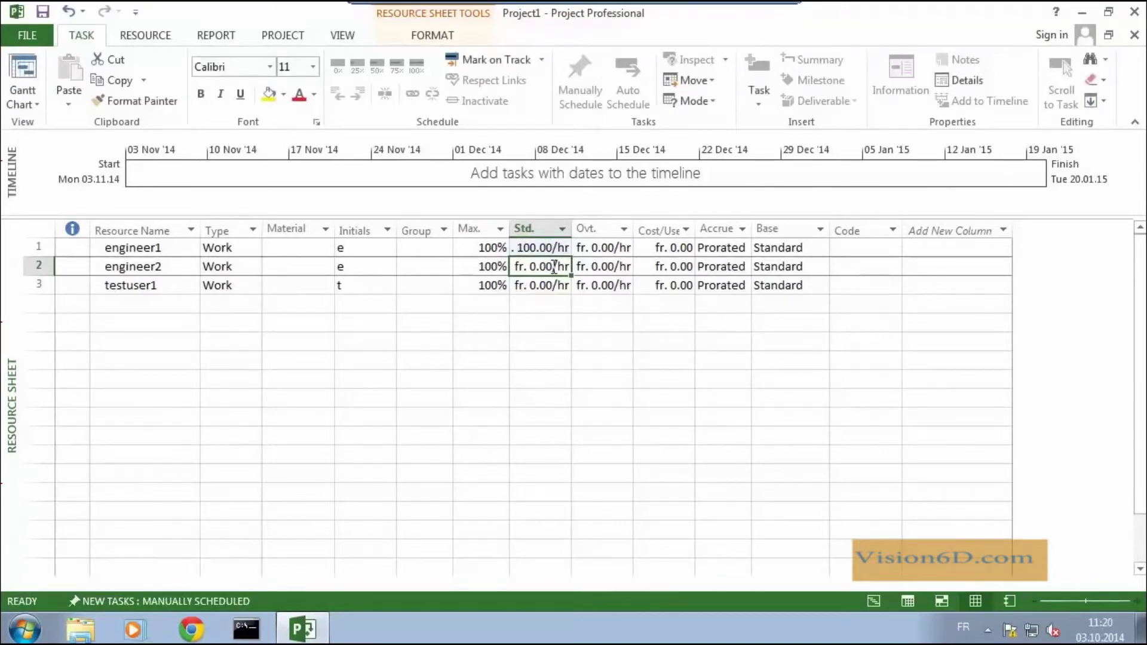
key(BackSpace)
text(1)
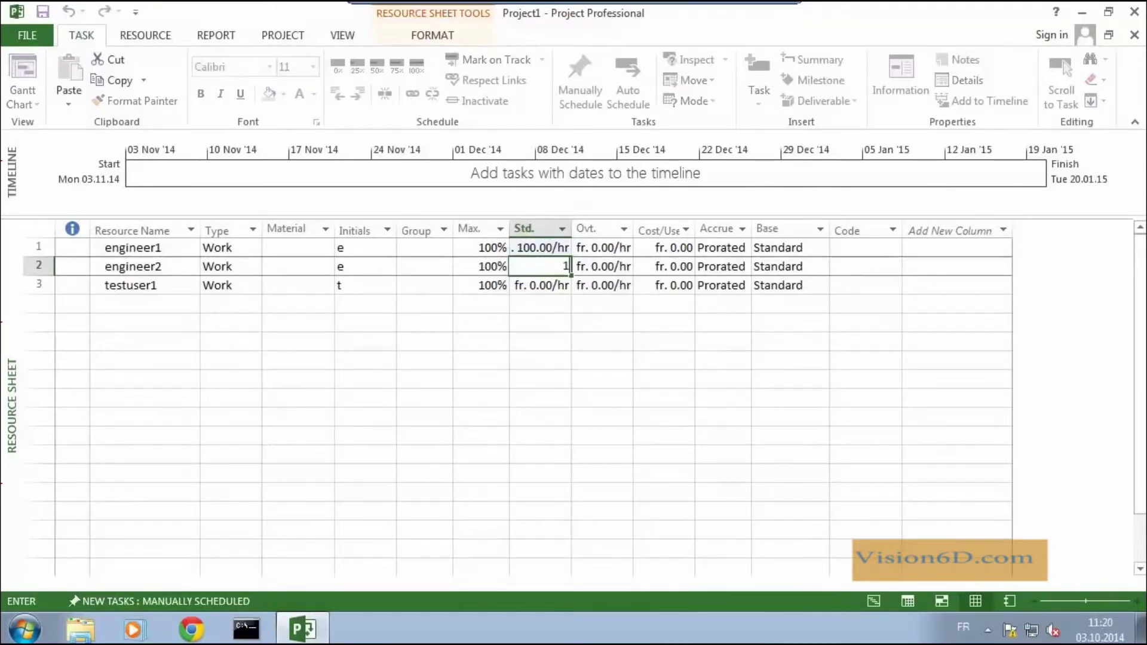
text(00/hr)
key(Return)
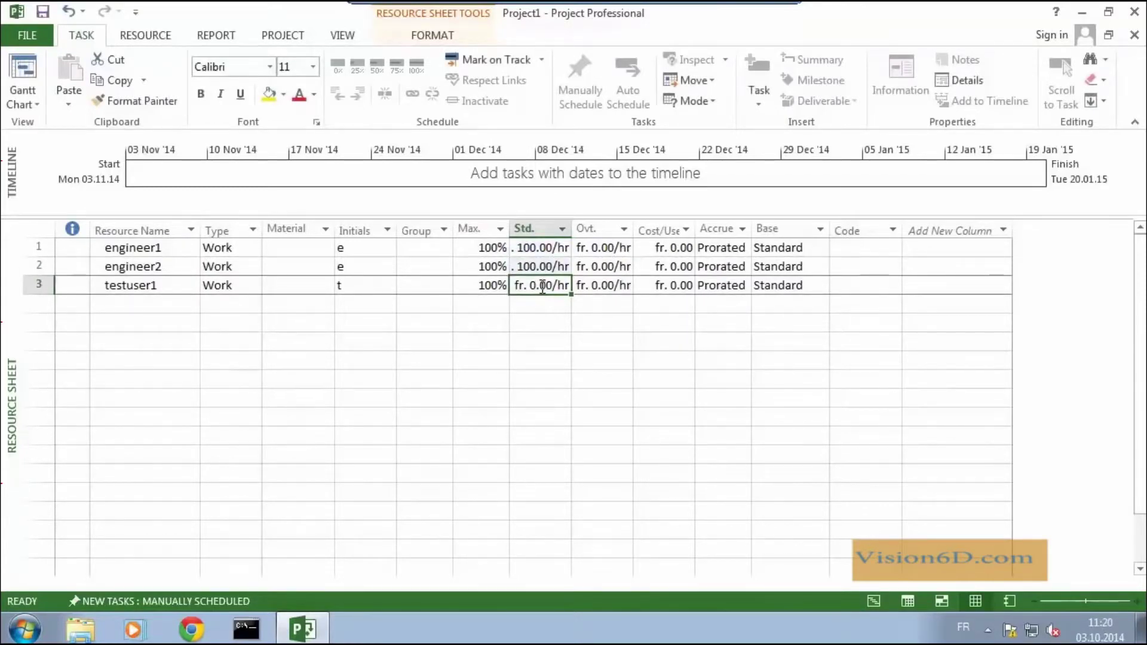
key(BackSpace)
text(100)
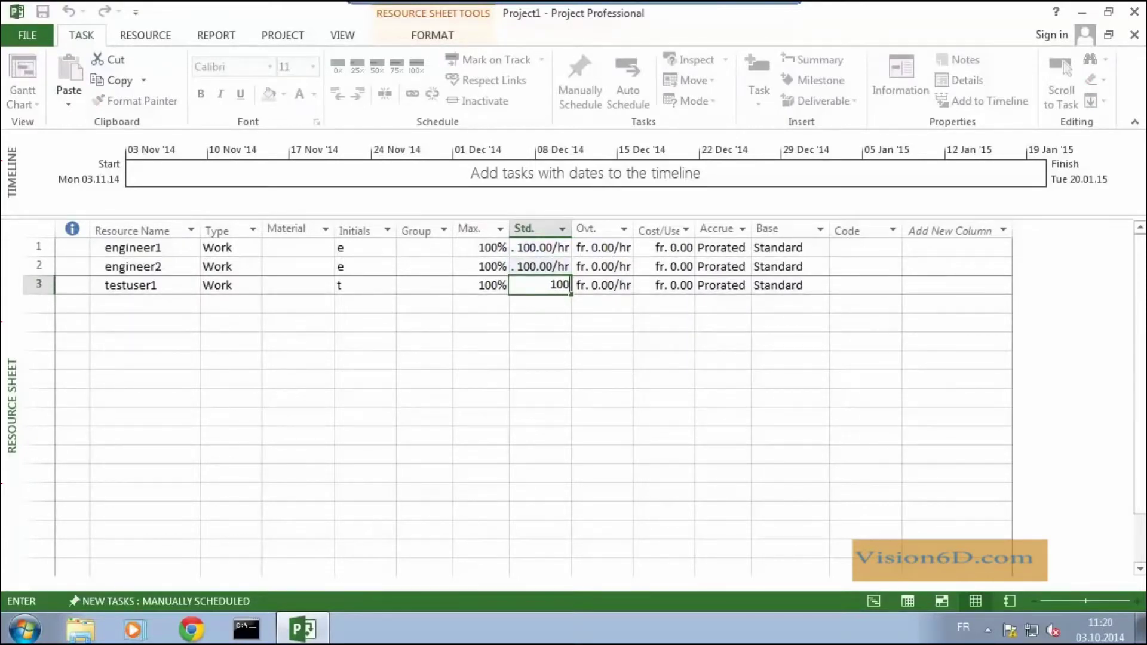
key(Return)
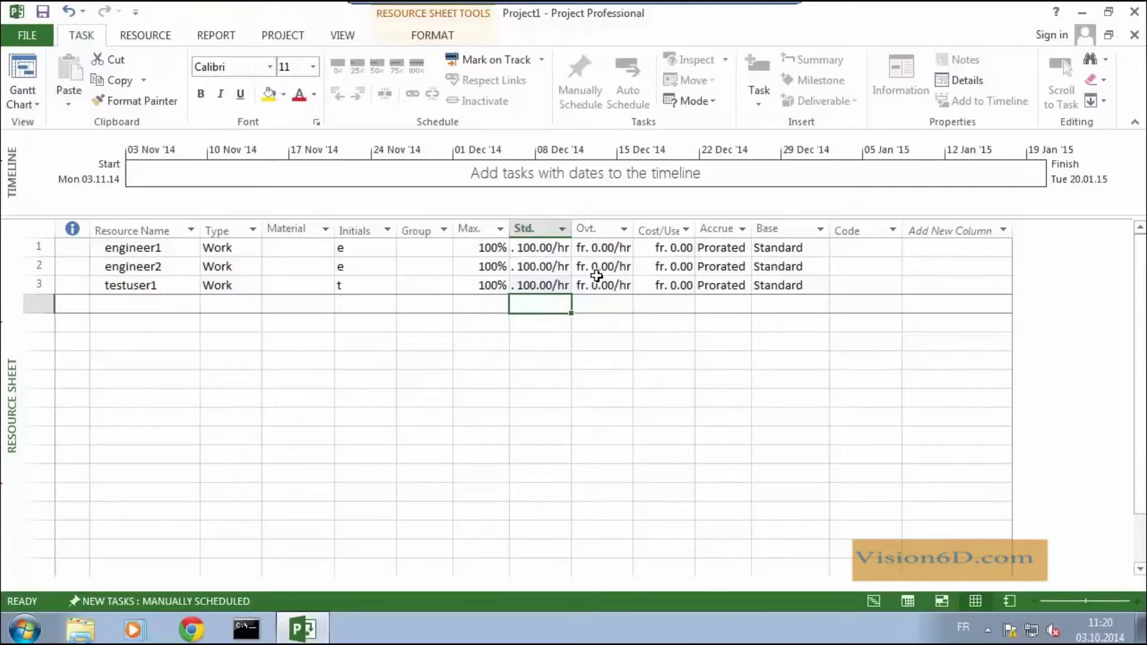
- Return to the Gantt Chart view, widen the task table and insert a Cost column after Resource Names
click(25, 70)
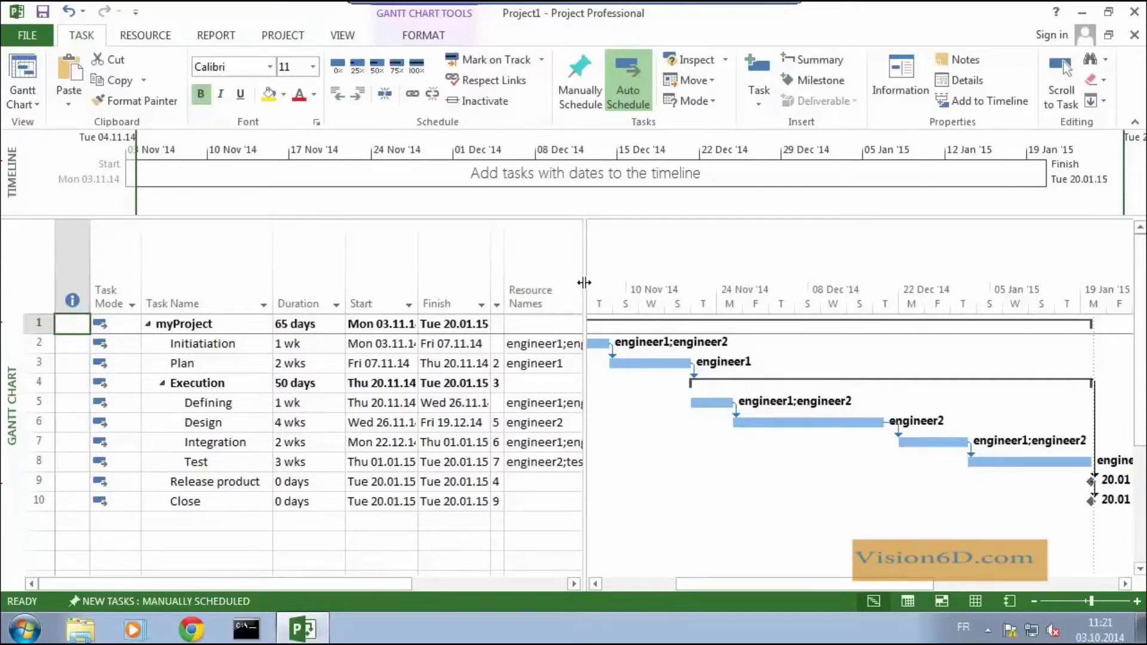
drag(585, 283, 683, 281)
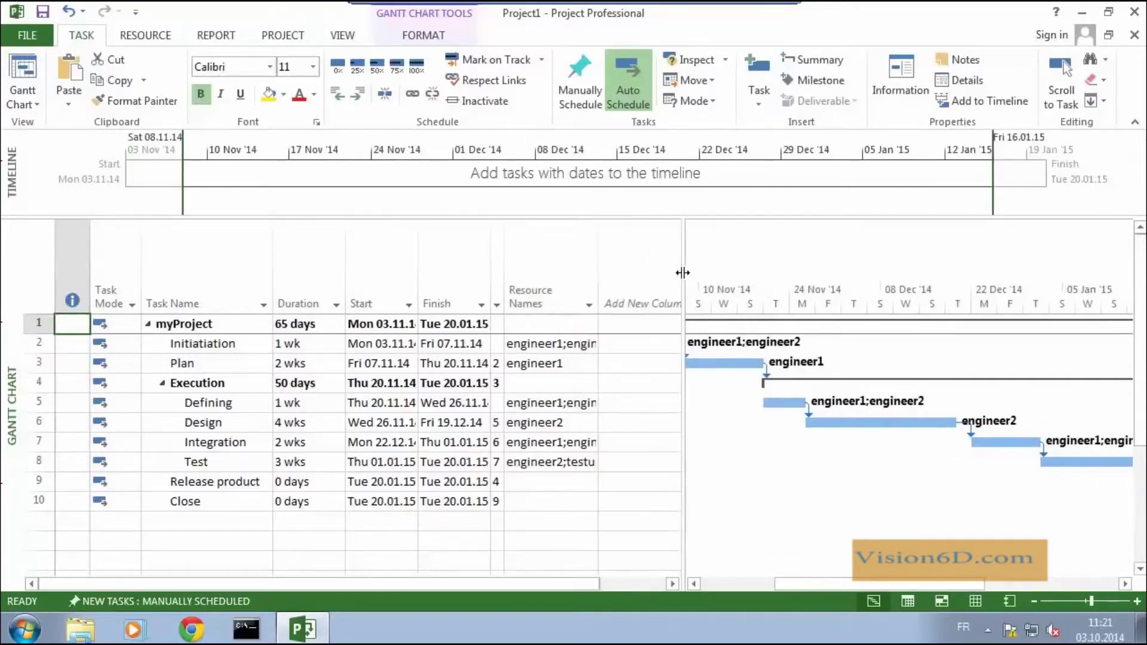
right_click(629, 297)
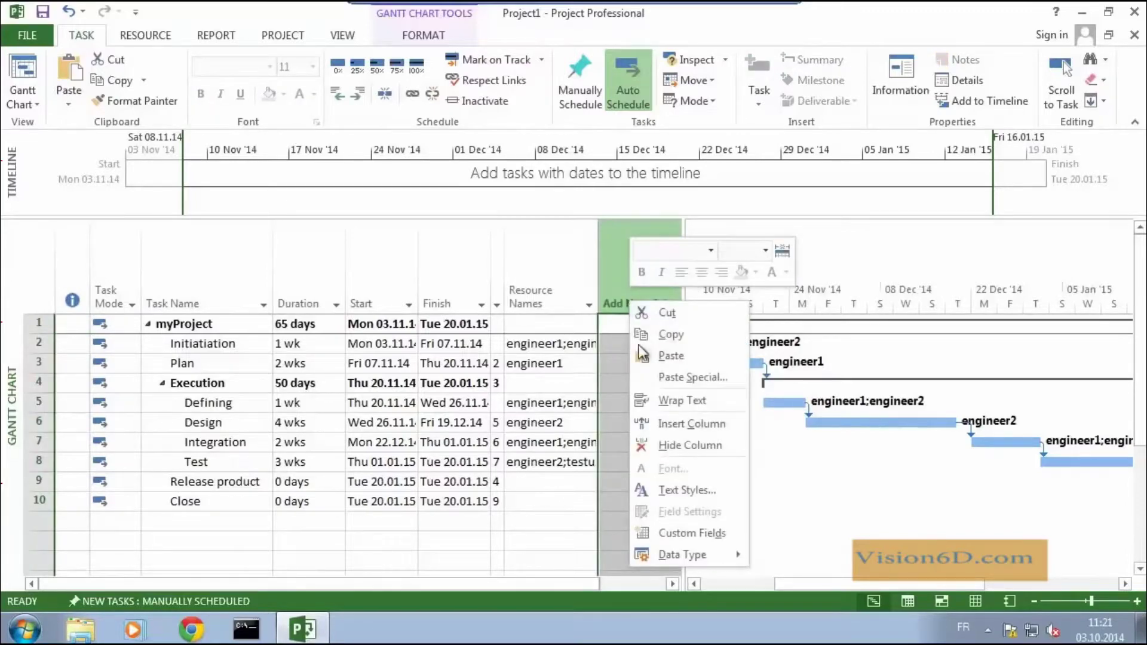
click(671, 424)
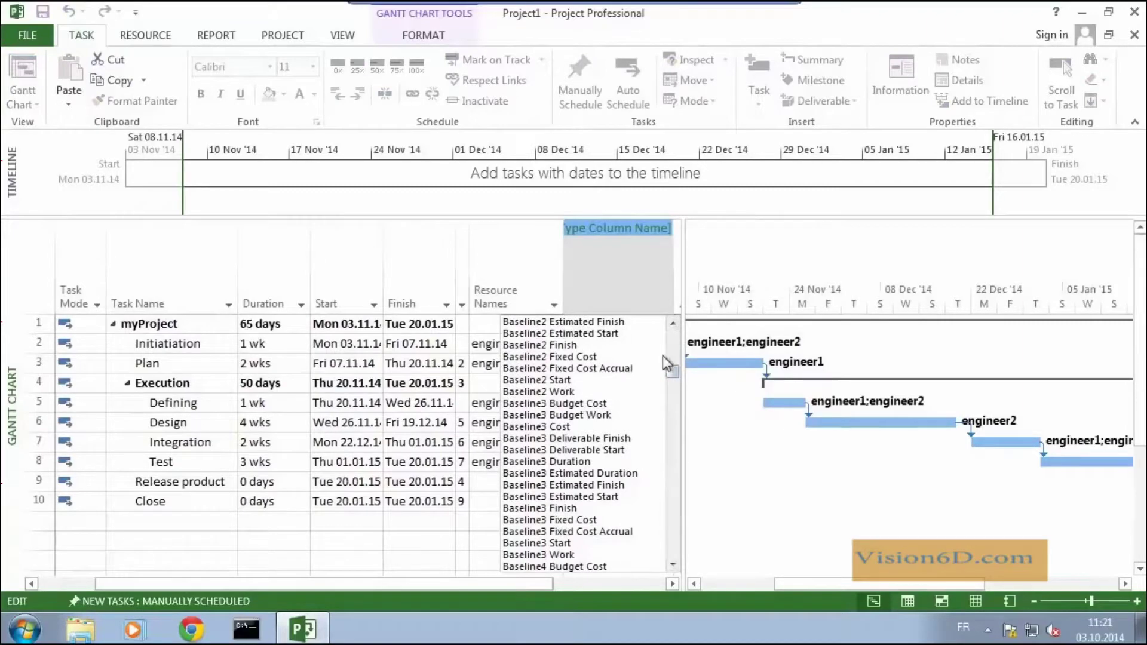
drag(672, 371, 672, 427)
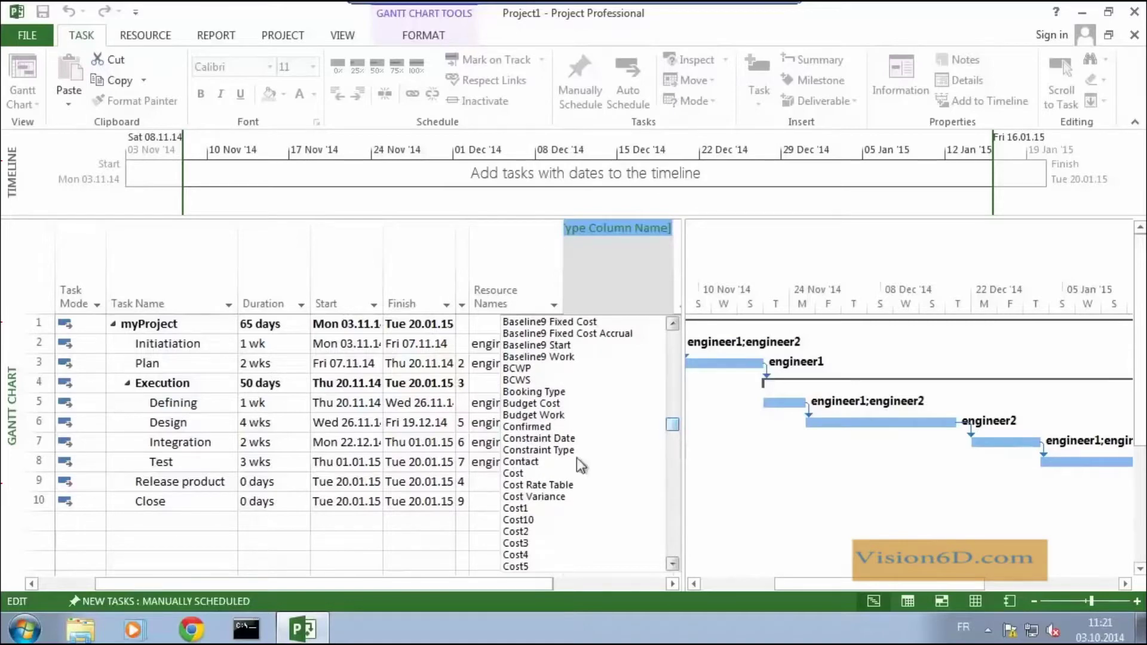
click(539, 475)
click(540, 475)
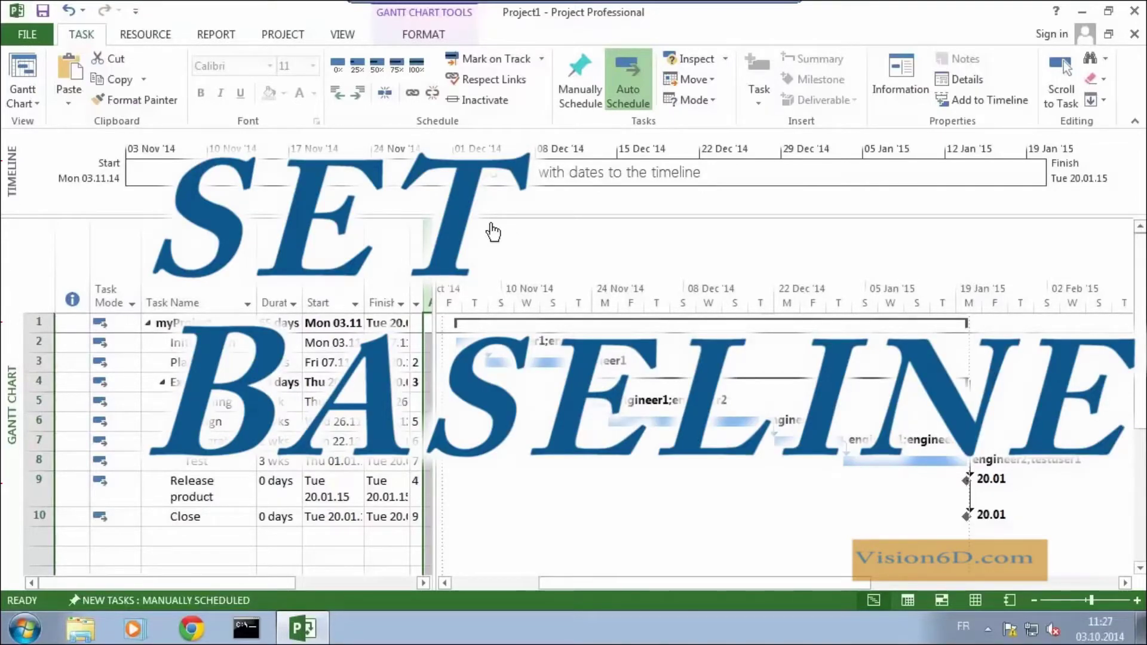
- Set the baseline named Baseline for the entire project
click(283, 37)
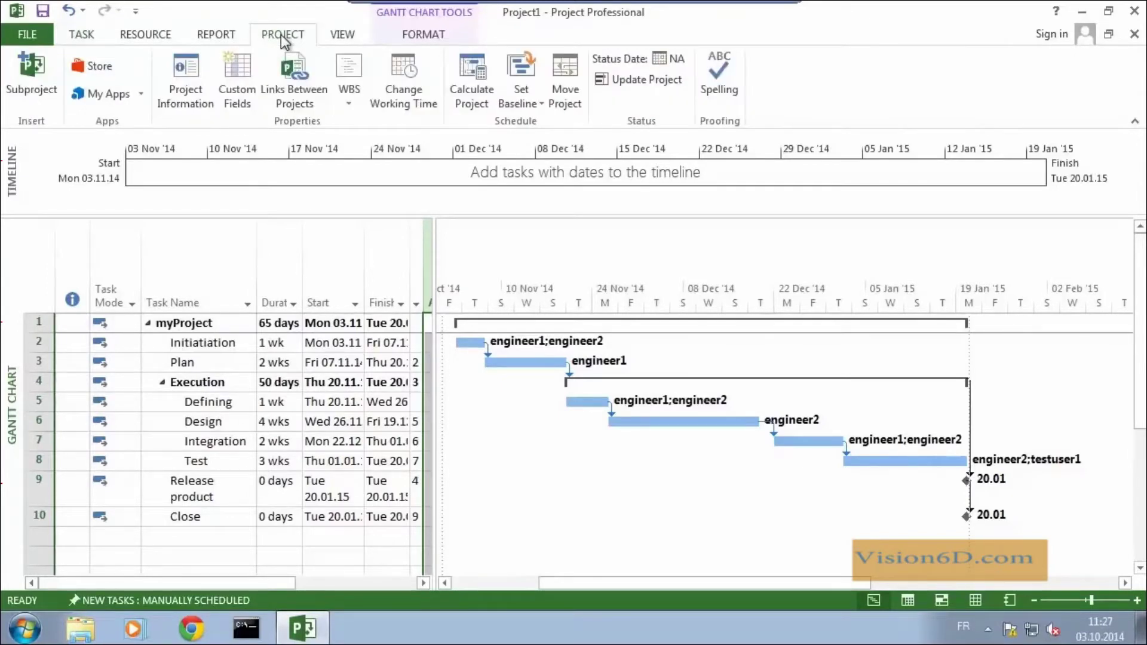
click(524, 70)
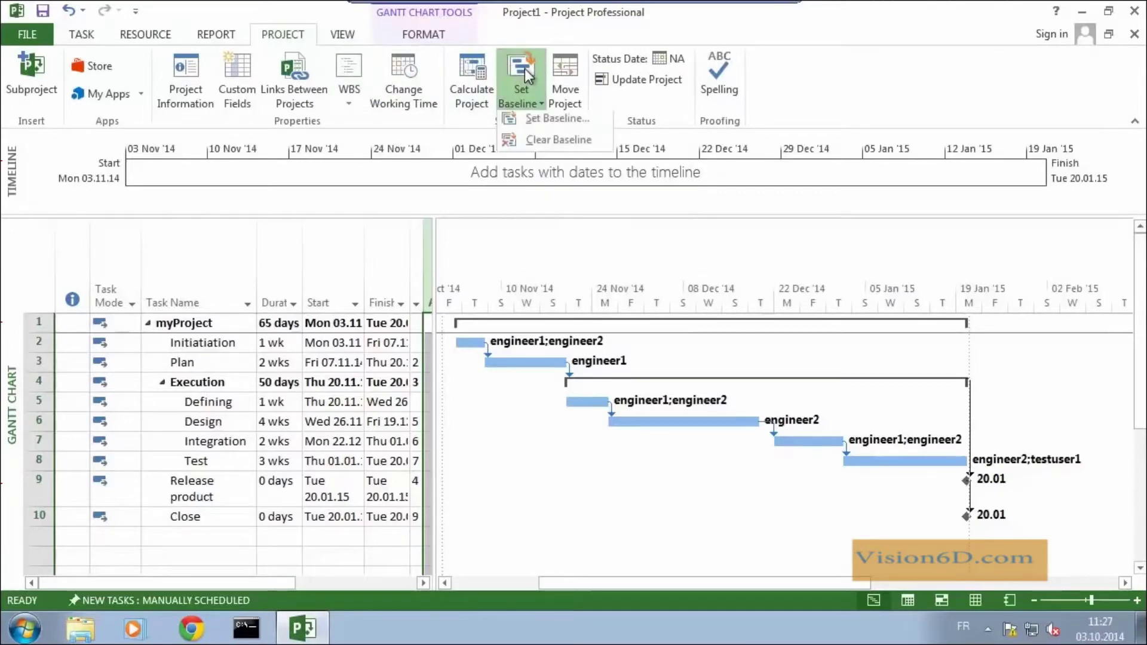
click(540, 124)
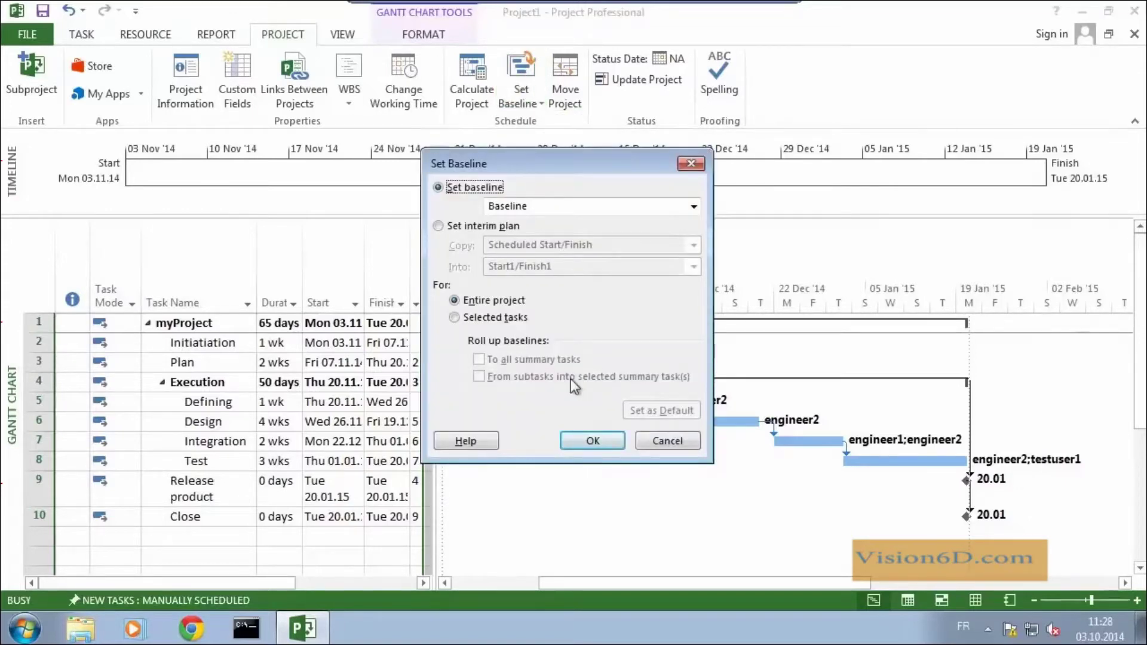
click(591, 444)
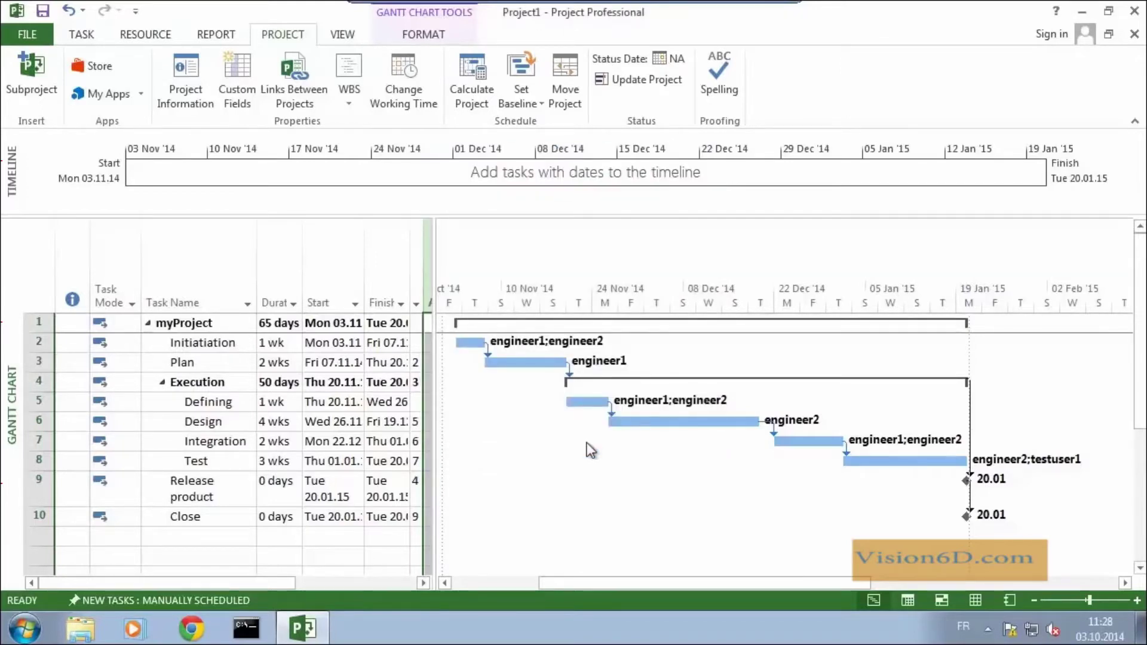
- Mark the Initiatiation task as 100% complete
click(78, 36)
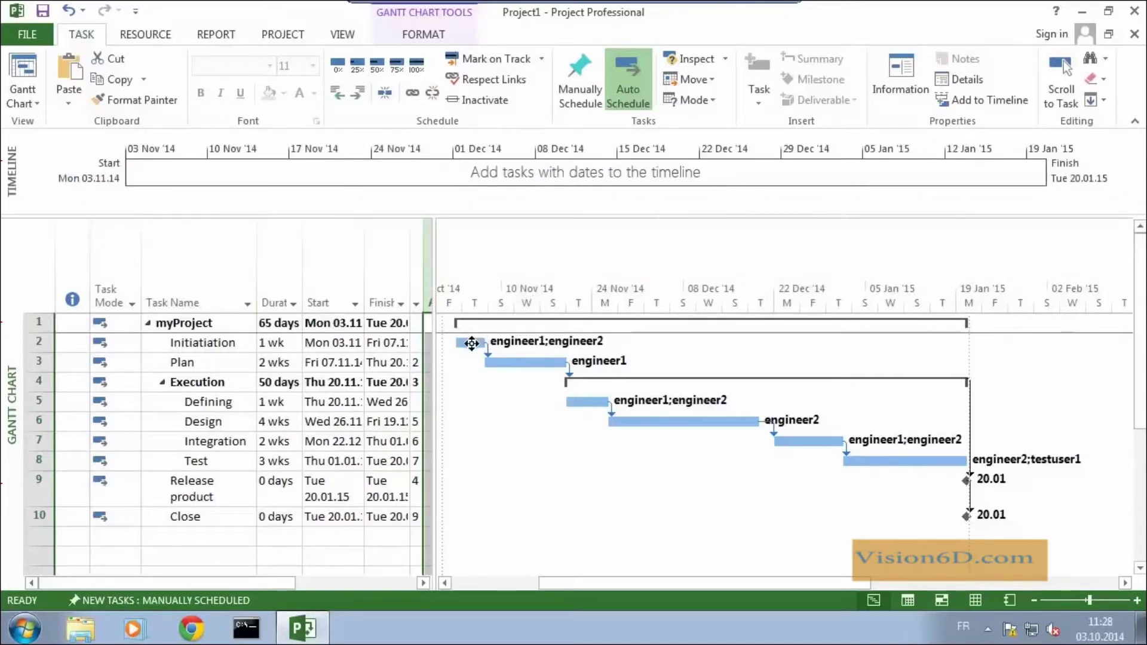
mouse_move(471, 343)
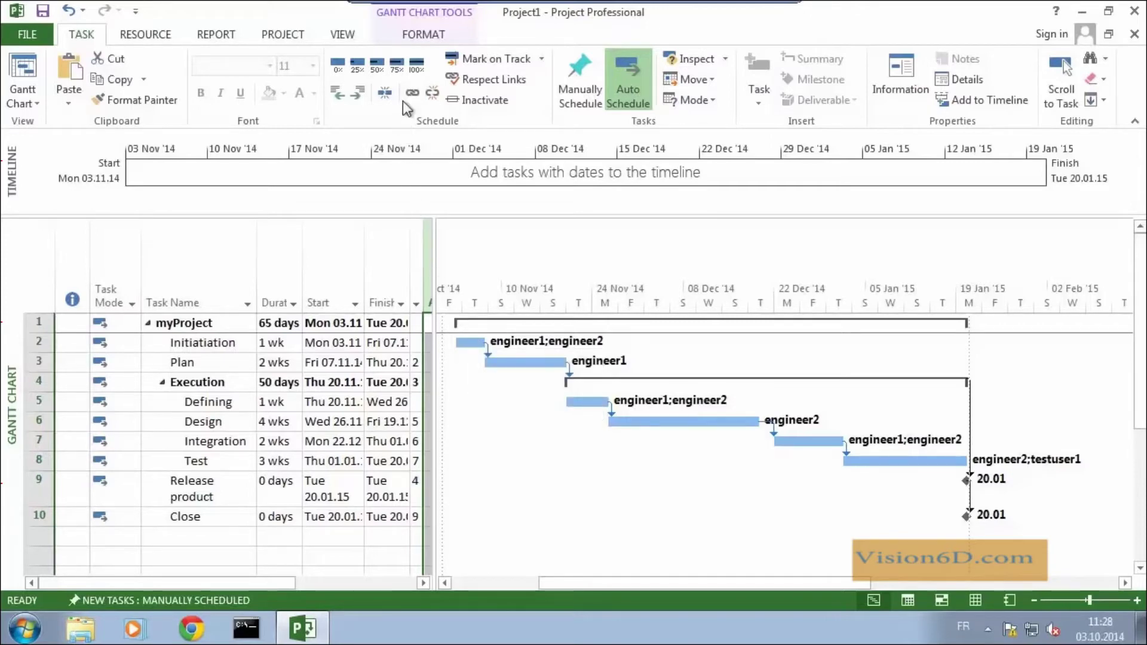
click(41, 343)
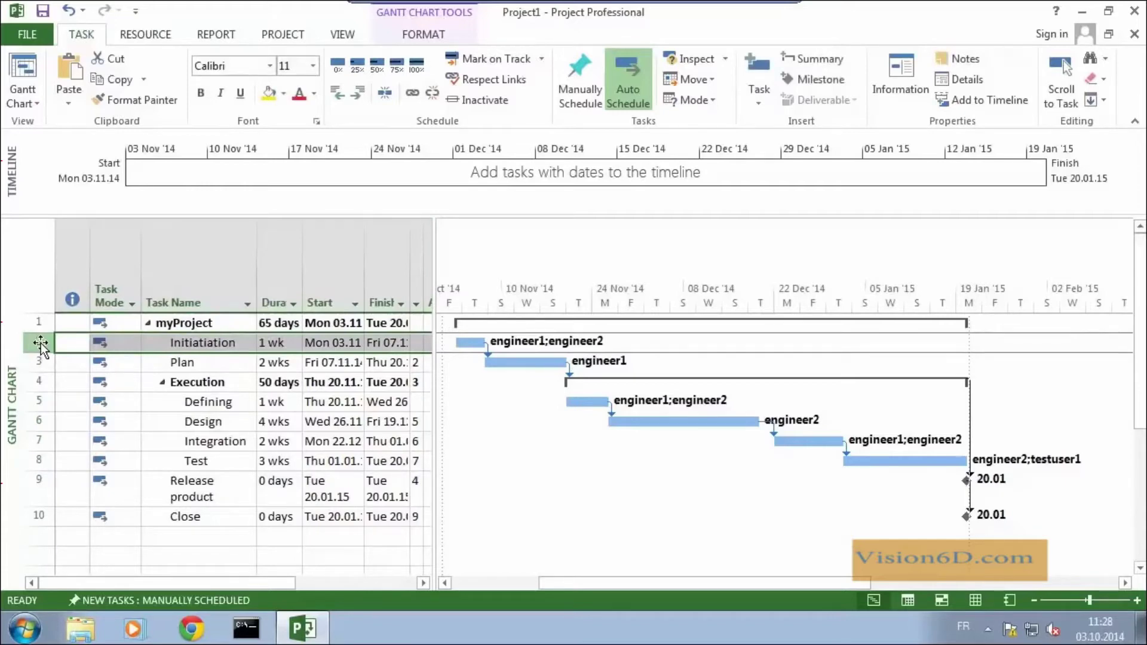
click(418, 65)
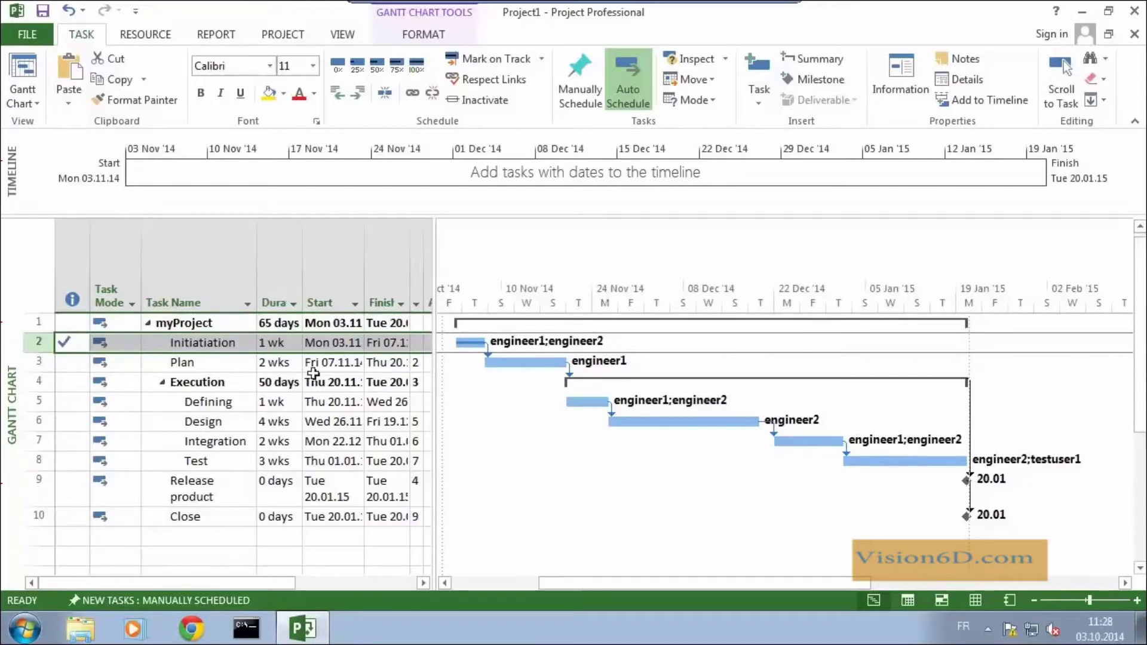
- Set the percent complete of the Plan task to 100% in its task information
scroll(249, 375, down, 1)
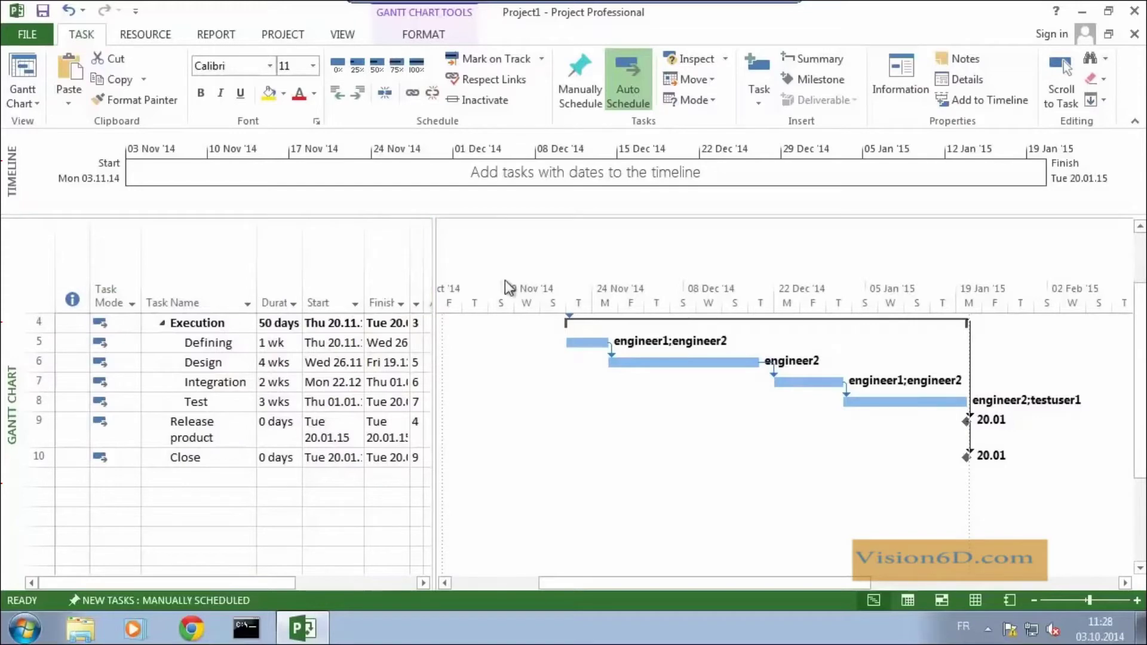
scroll(507, 287, up, 1)
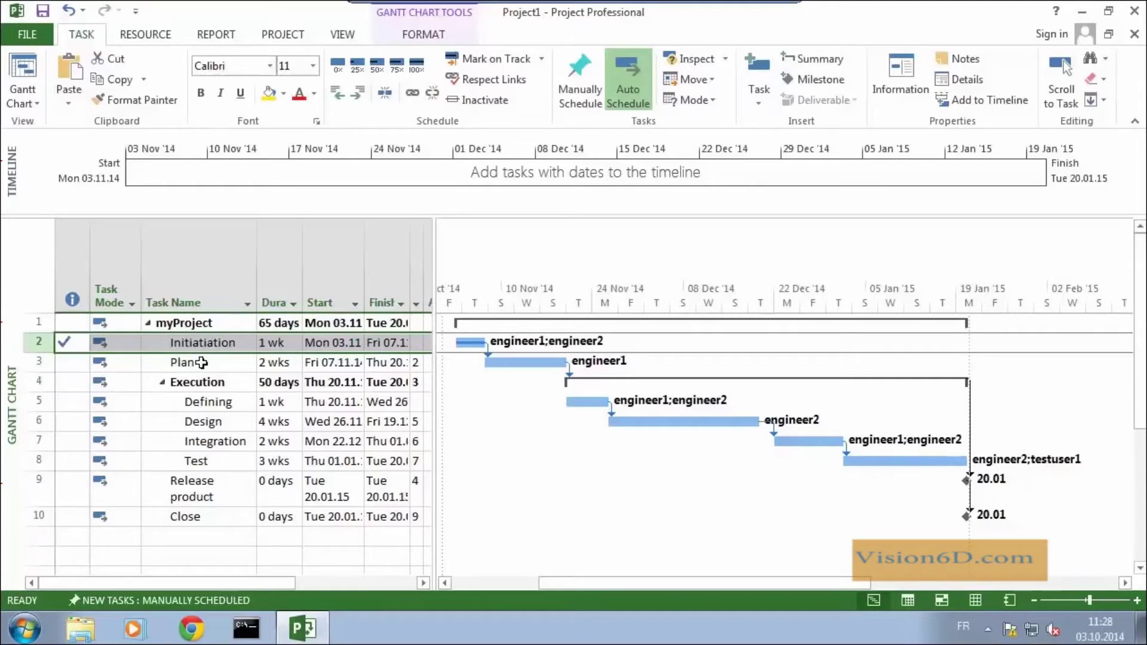
click(523, 362)
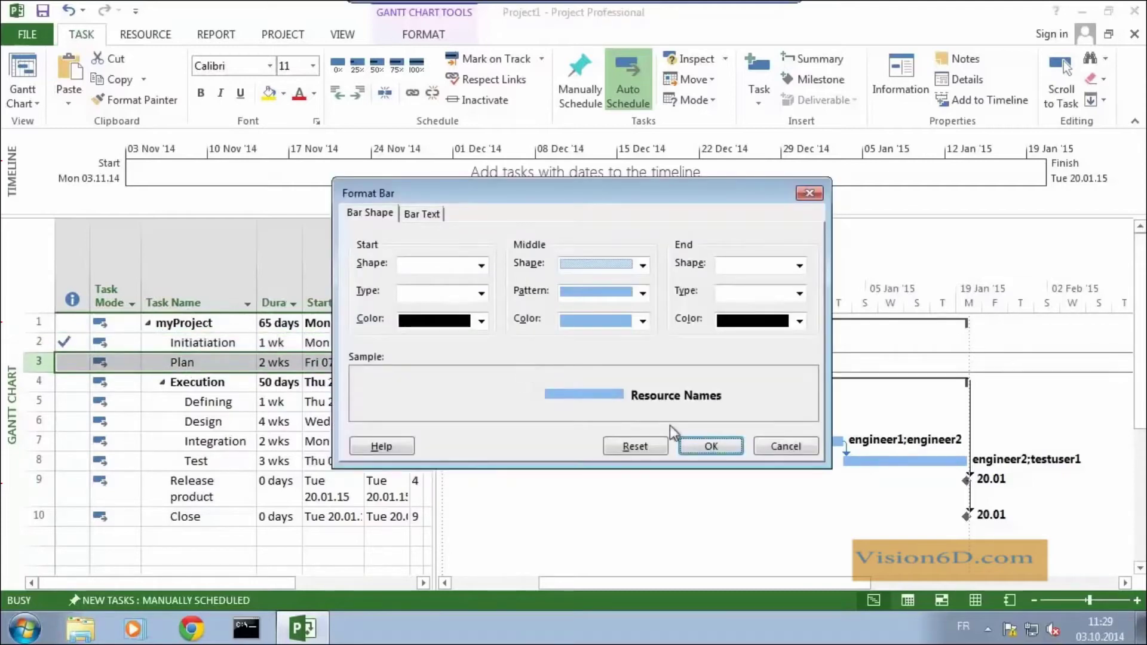
click(763, 449)
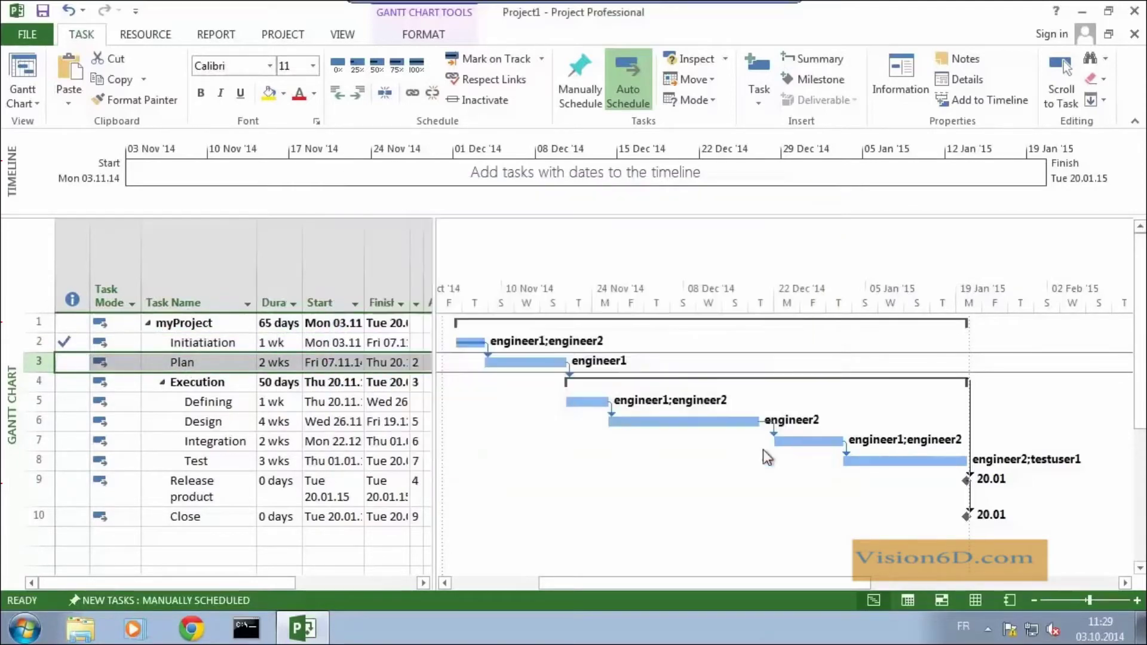
double_click(187, 361)
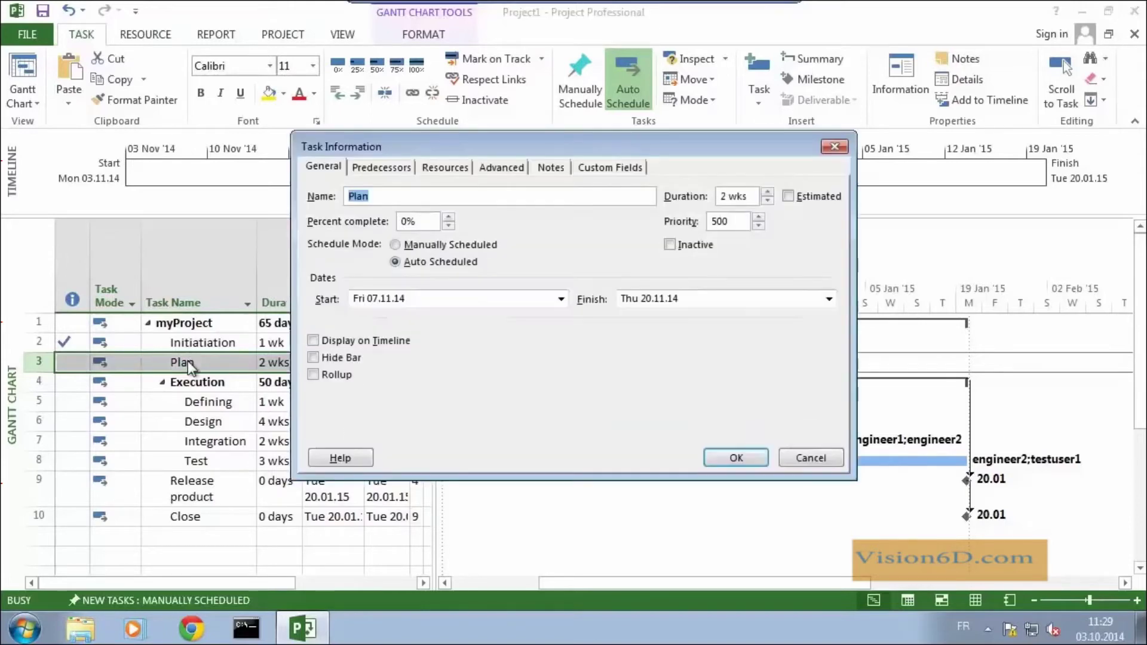
click(448, 217)
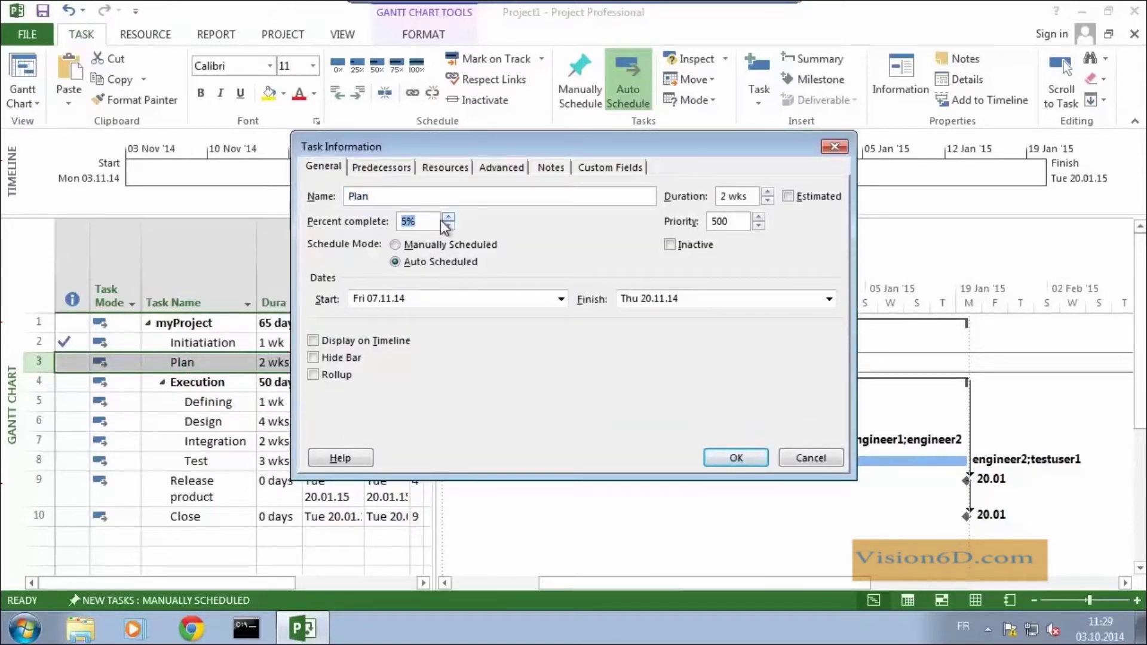
click(408, 221)
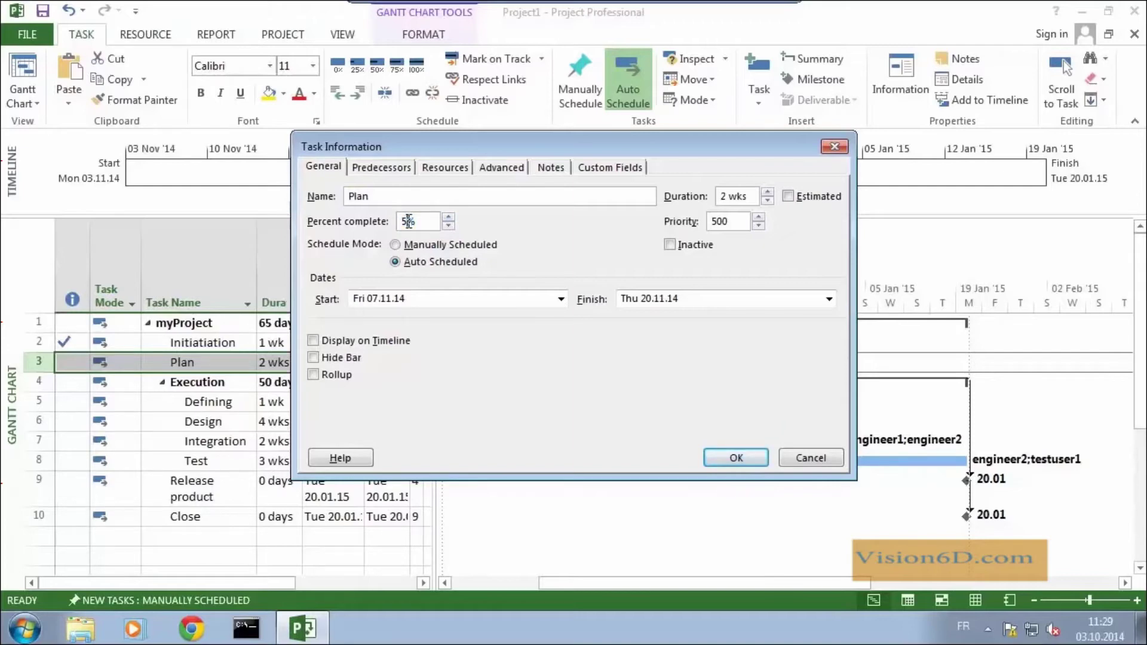
key(BackSpace)
text(0)
click(731, 460)
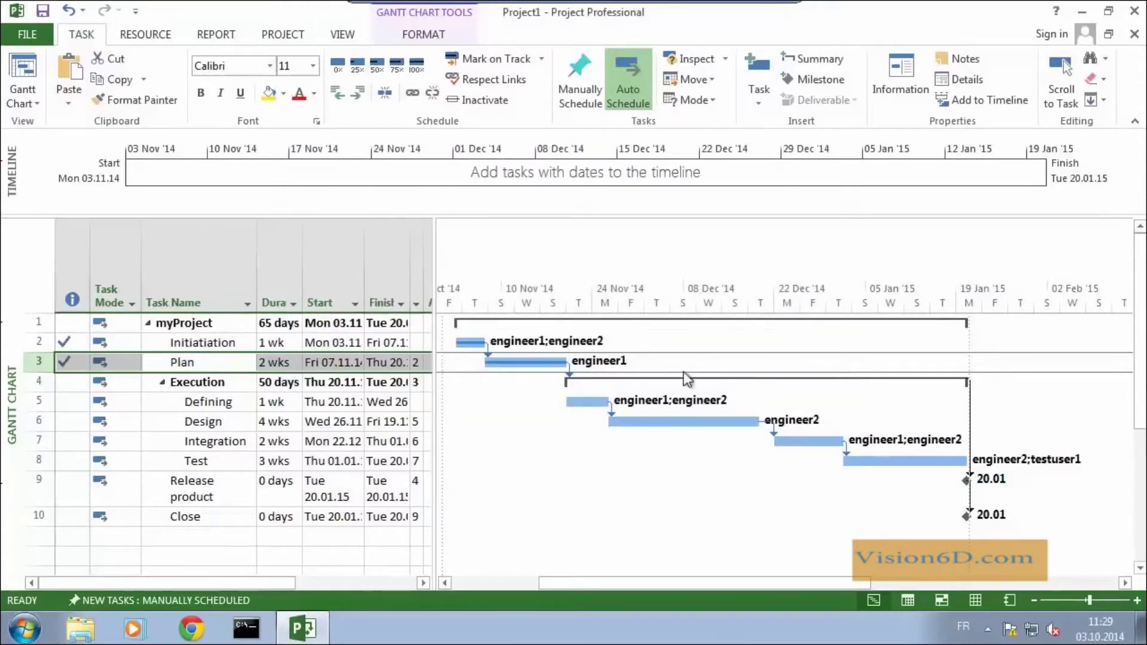
- Set the project's status date to Wed 26.11.14
mouse_move(582, 404)
mouse_move(607, 421)
click(286, 34)
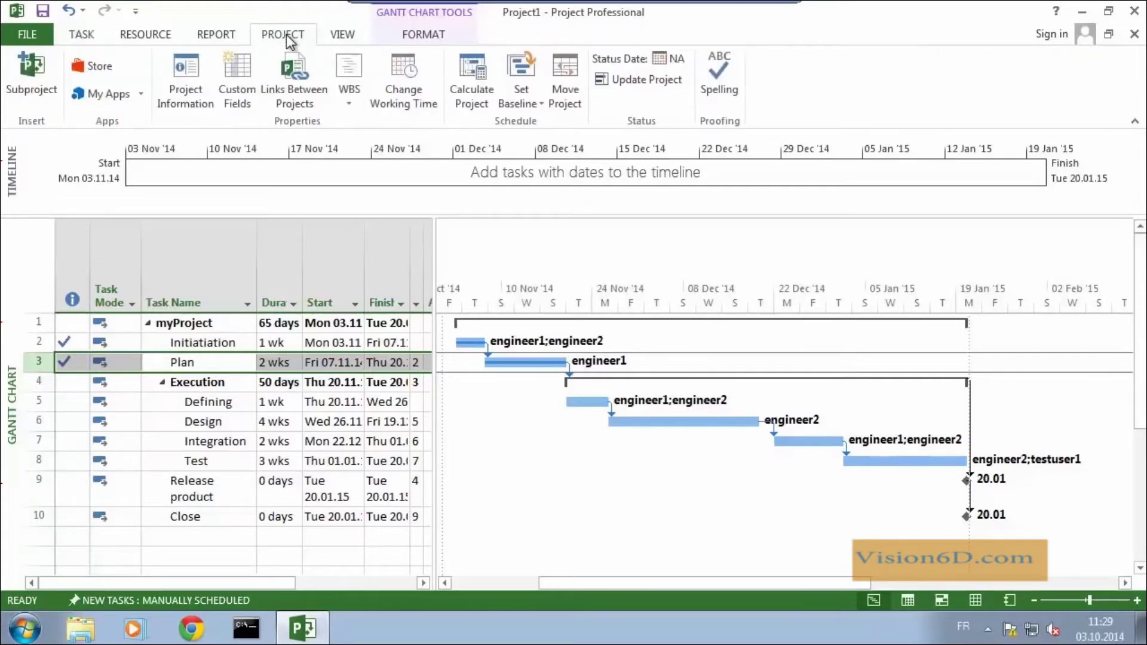
click(661, 59)
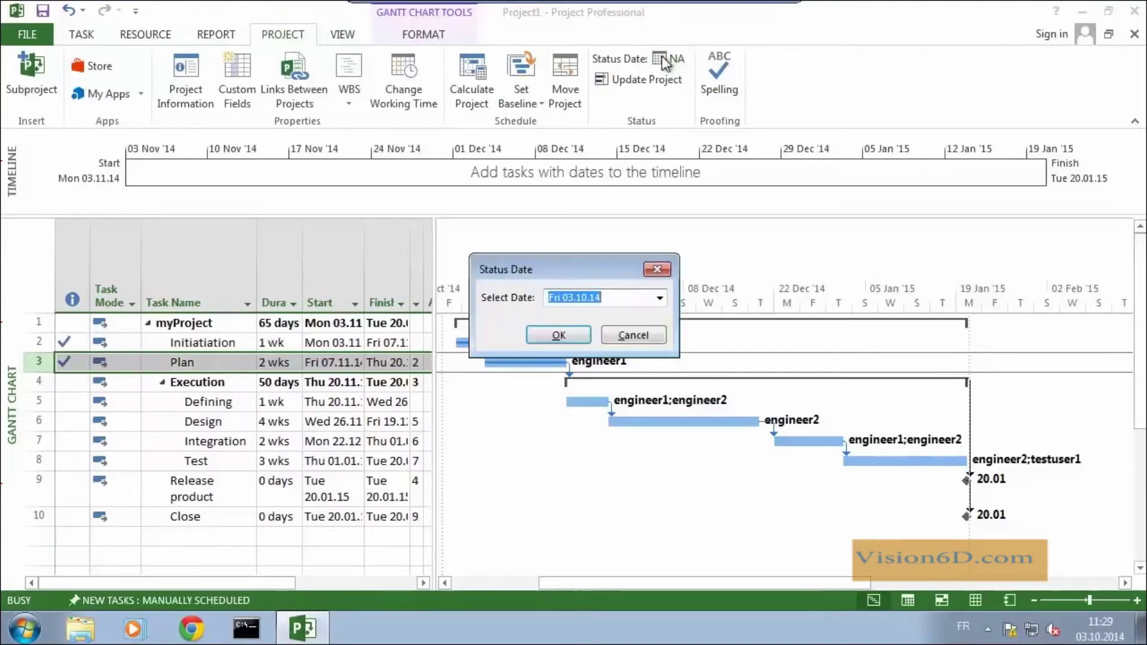
click(659, 297)
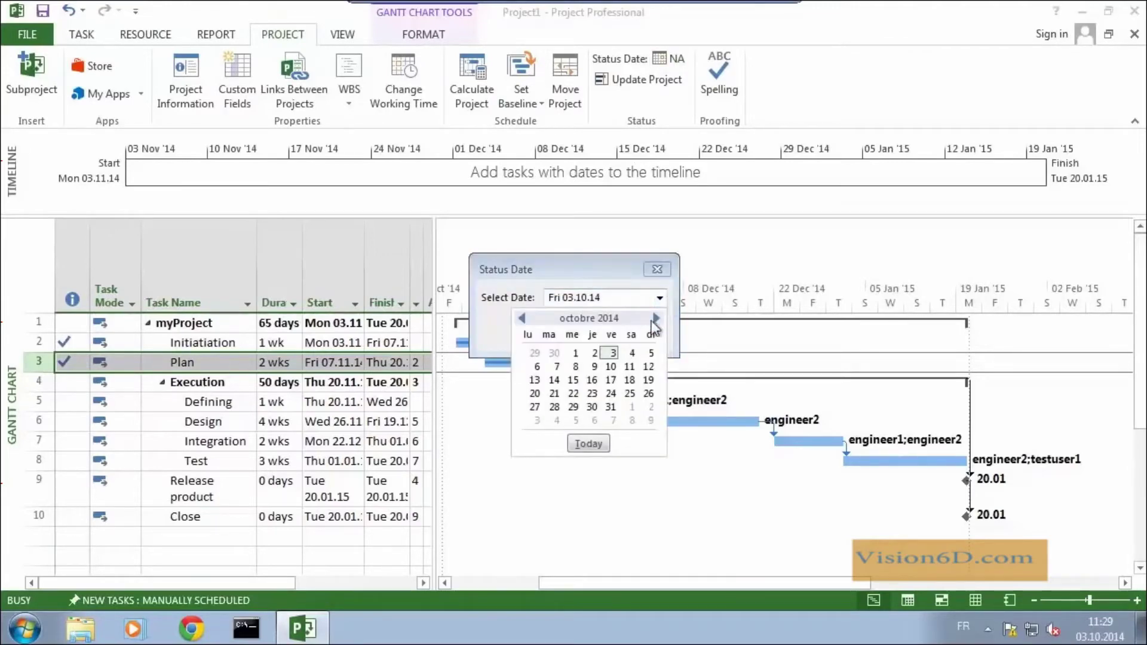
click(658, 313)
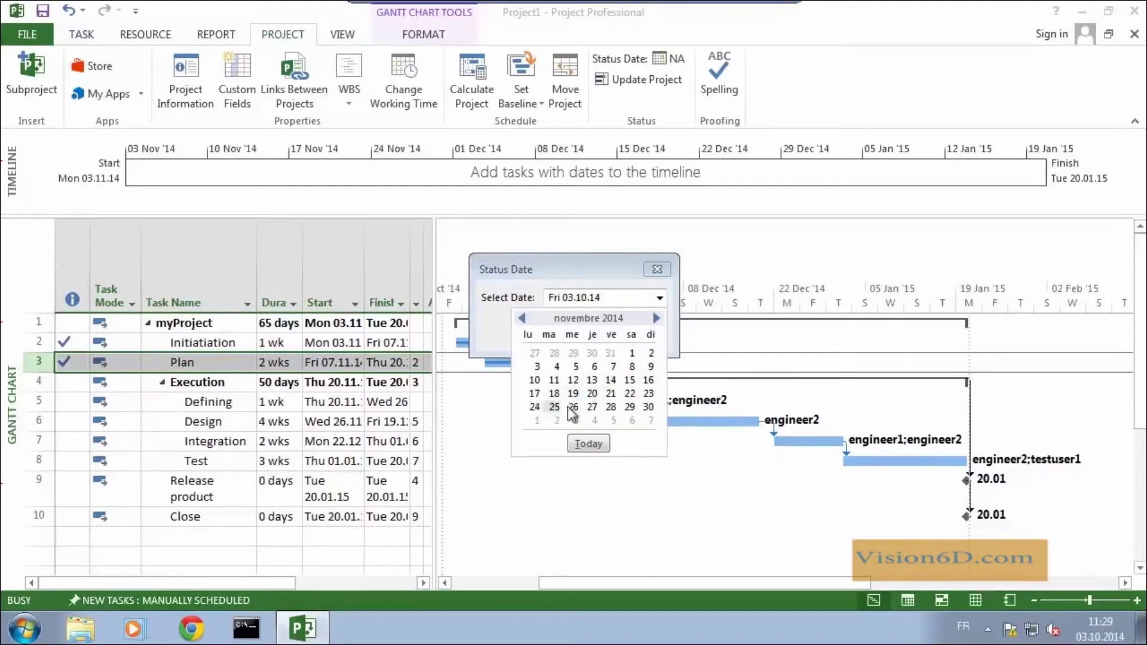
click(572, 407)
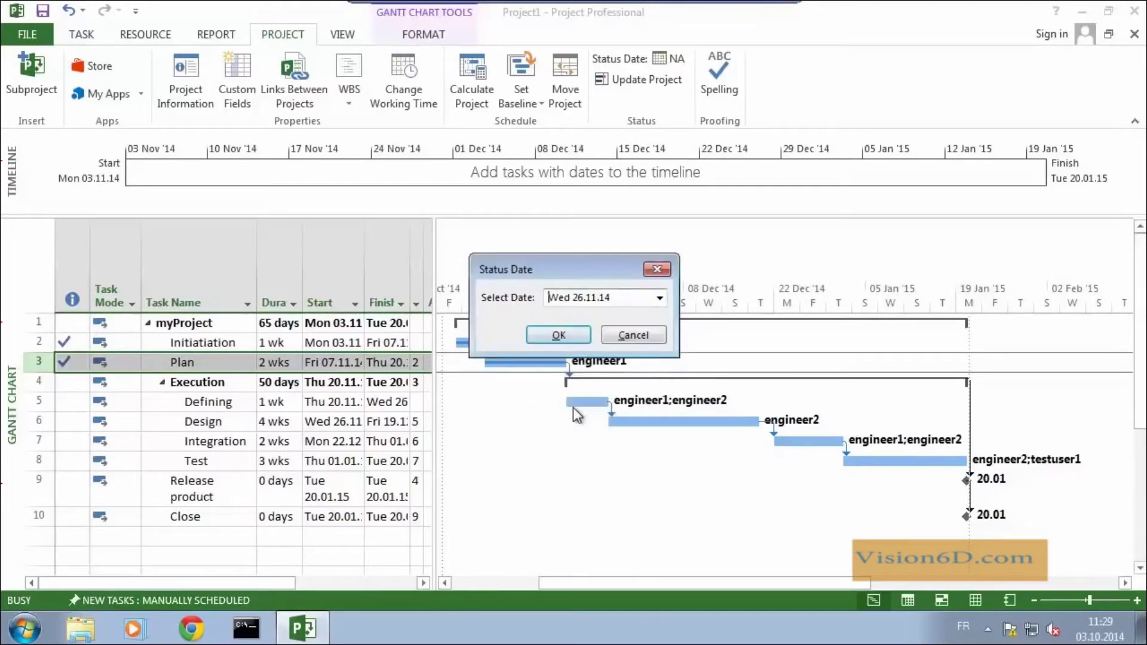
click(564, 335)
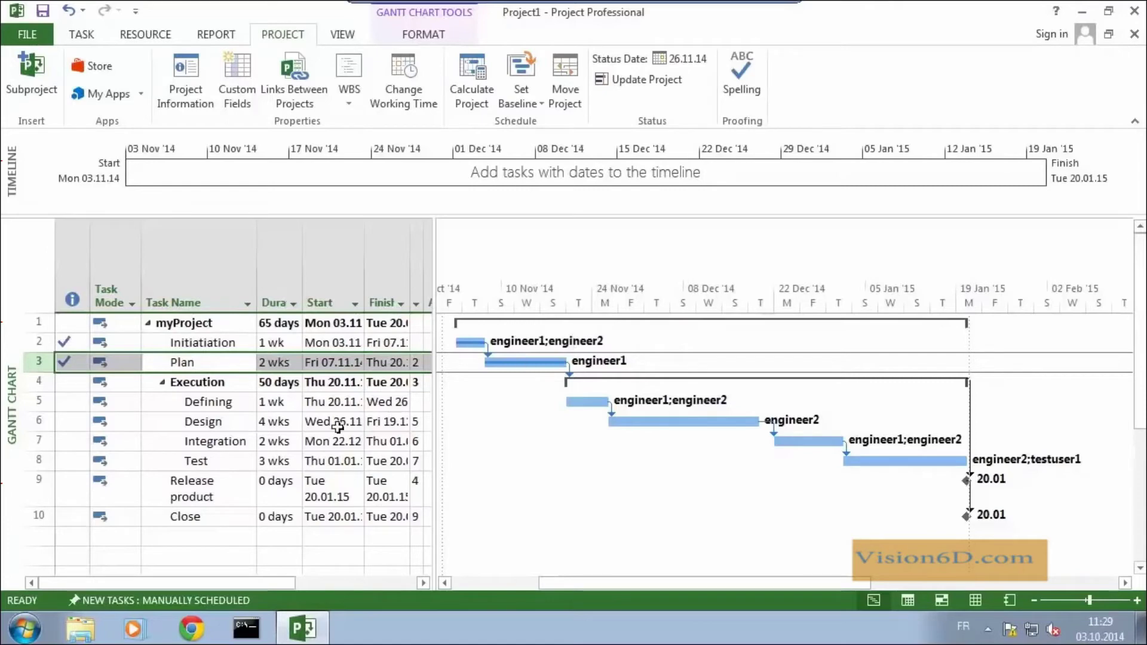
- Set the percent complete of the Defining task to 50% in its task information
double_click(231, 404)
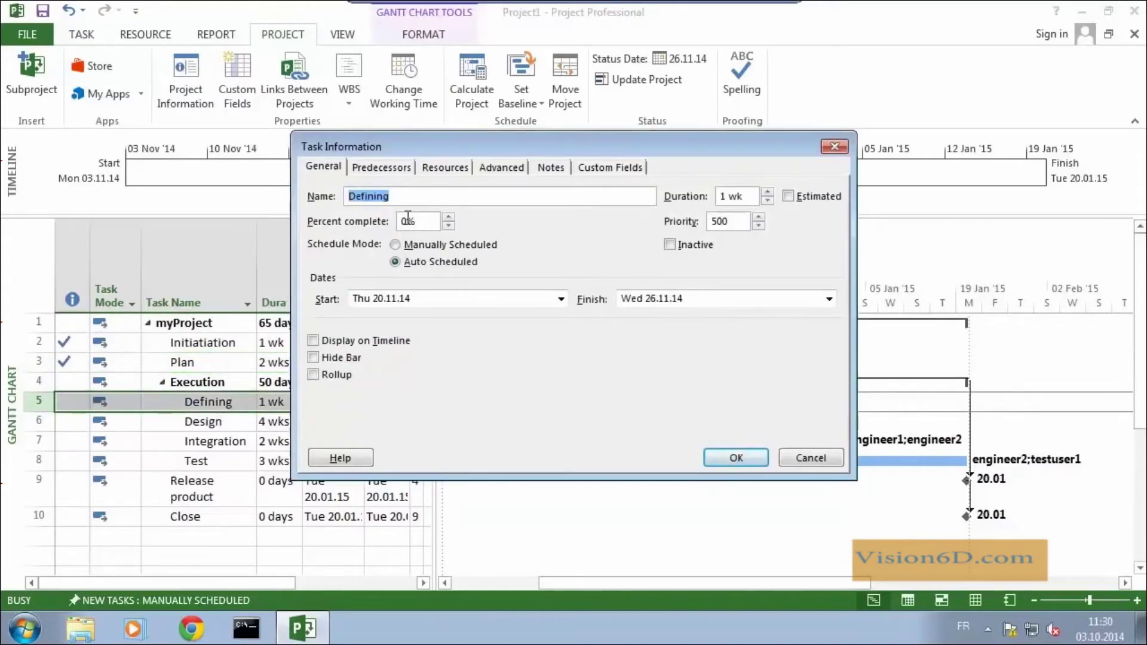
click(408, 223)
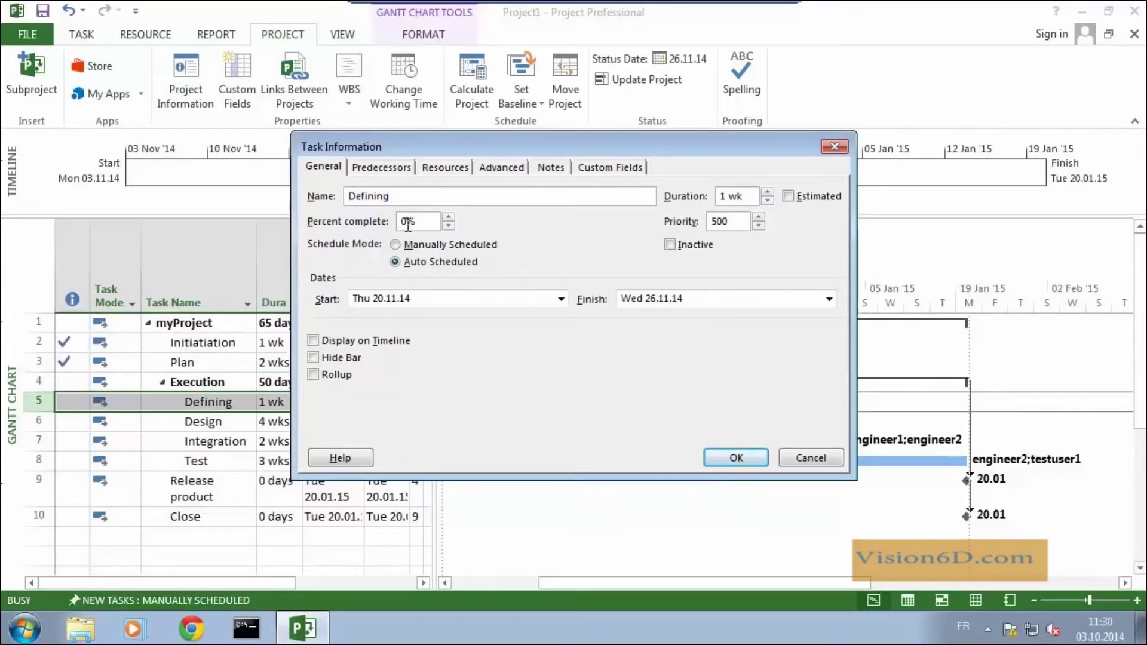
key(BackSpace)
text(50)
click(734, 459)
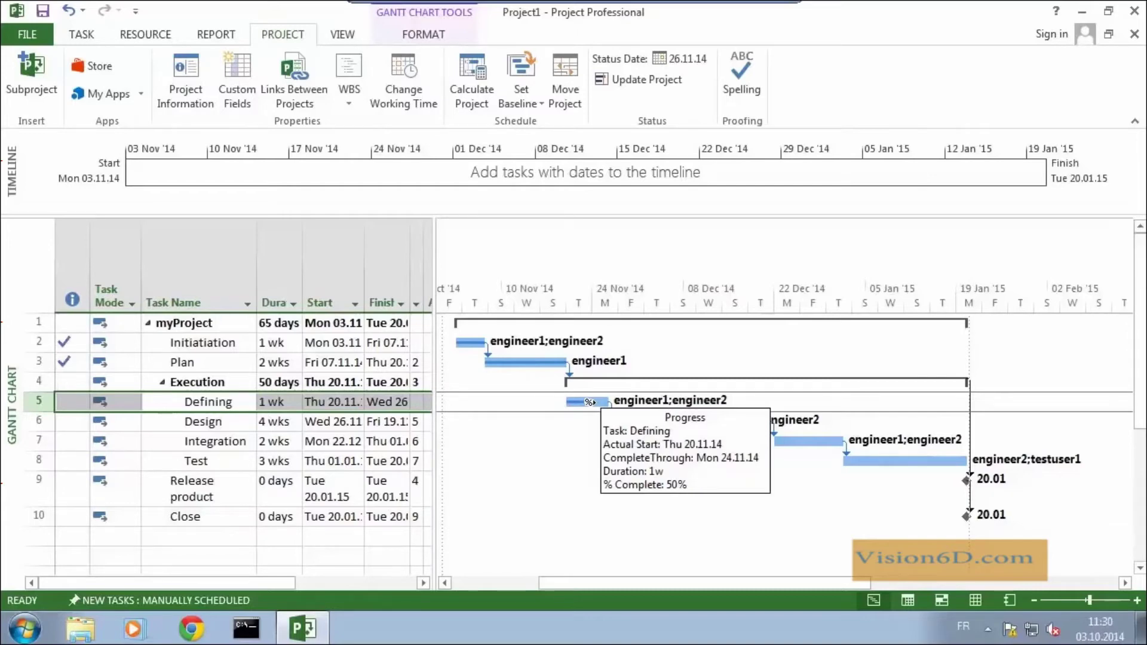
- Switch the project to the Tracking Gantt view and examine the Defining task's progress against its baseline
click(81, 34)
click(31, 101)
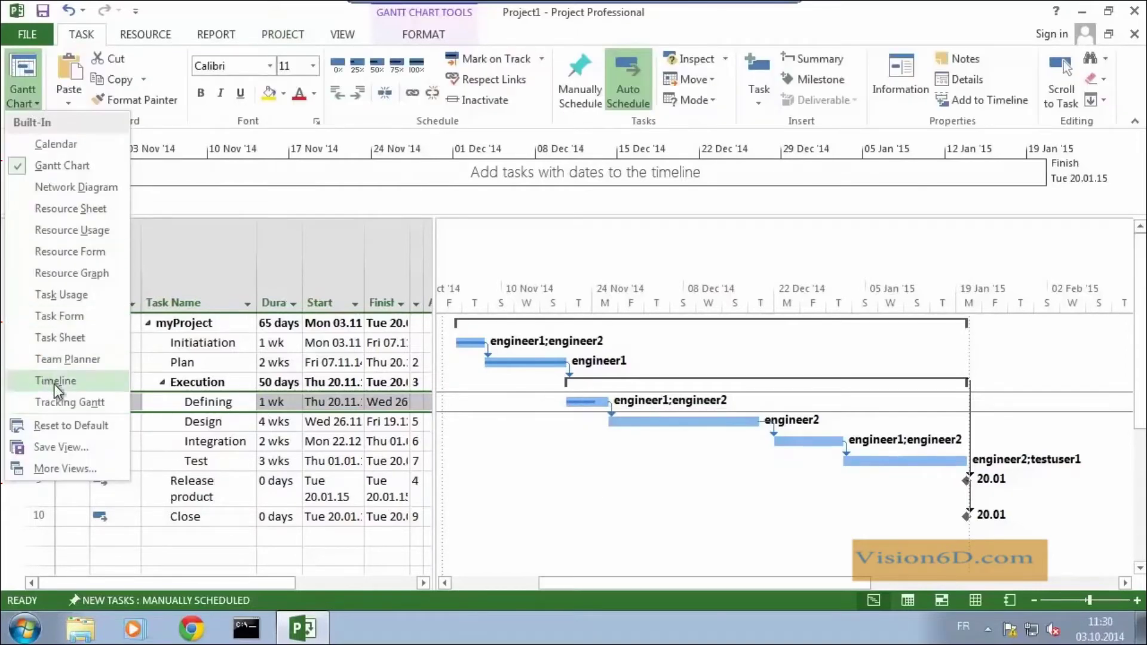
click(76, 401)
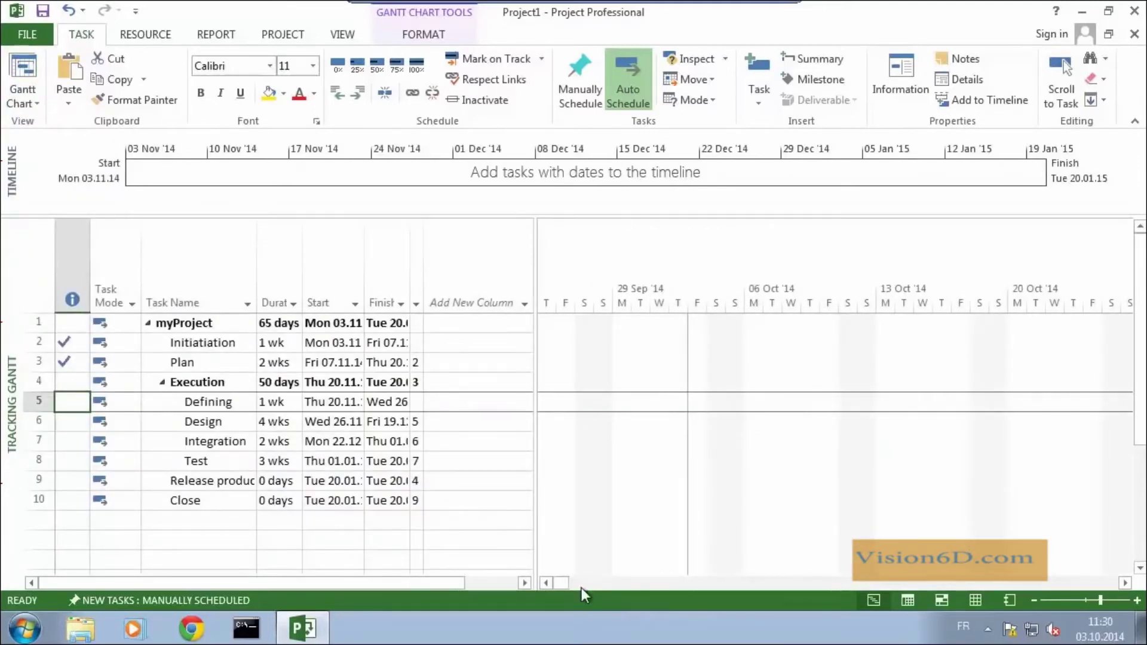
mouse_move(558, 582)
mouse_down()
mouse_move(623, 587)
mouse_move(607, 587)
mouse_up()
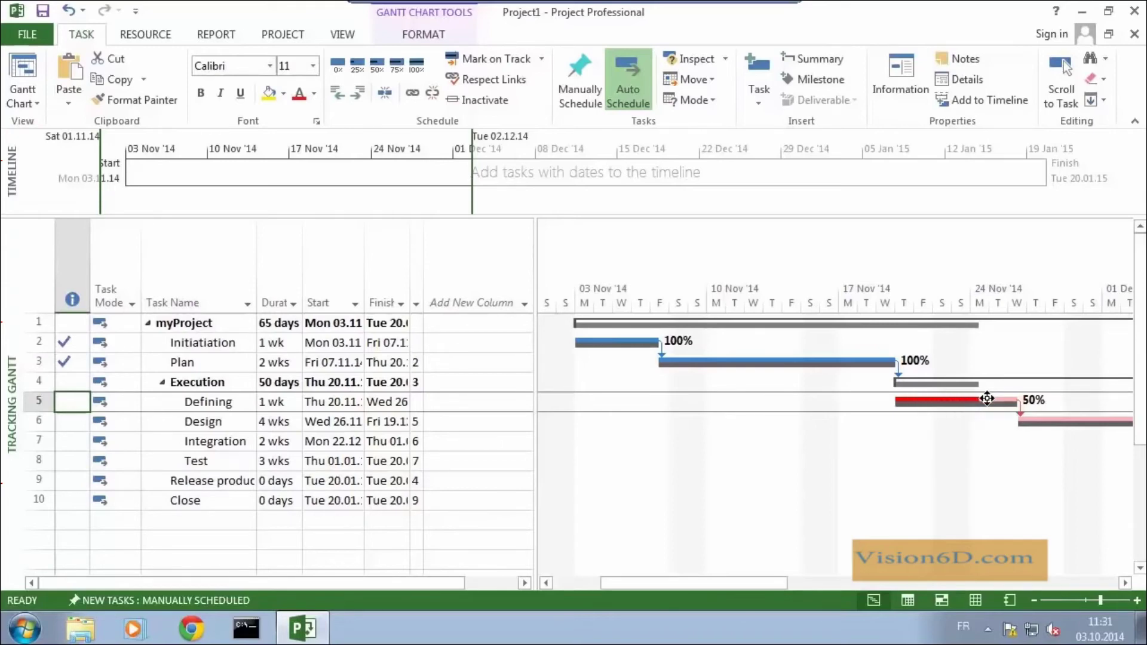
mouse_move(987, 399)
- Set the Defining task's duration to 2 weeks and compare the Defining and Design bars with their baselines
click(274, 405)
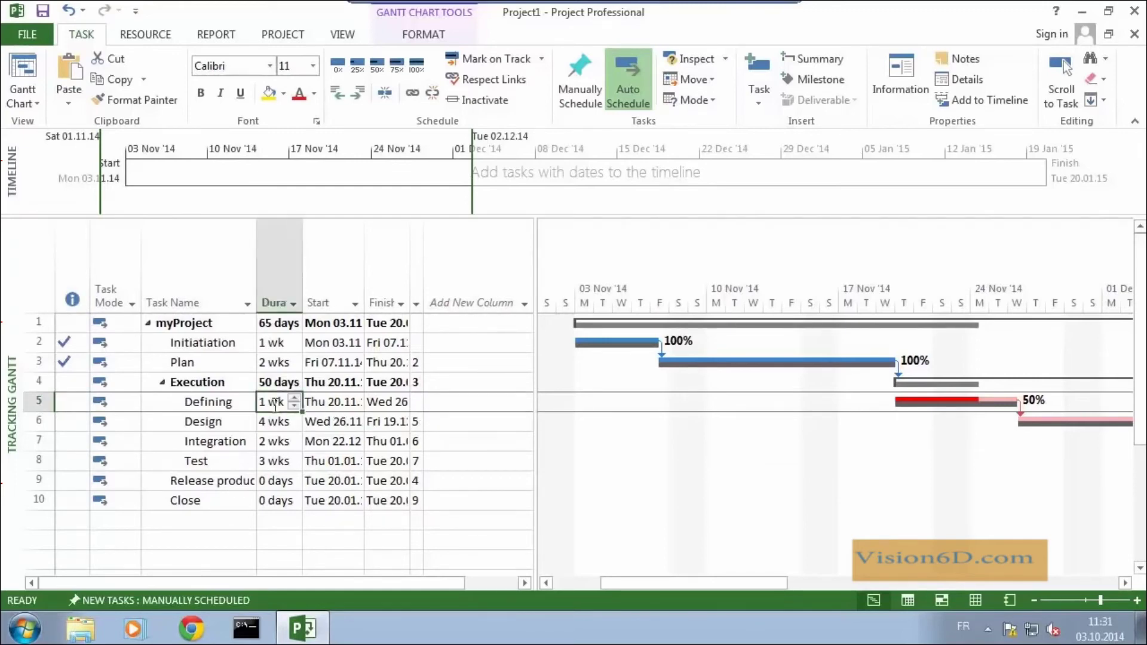
key(BackSpace)
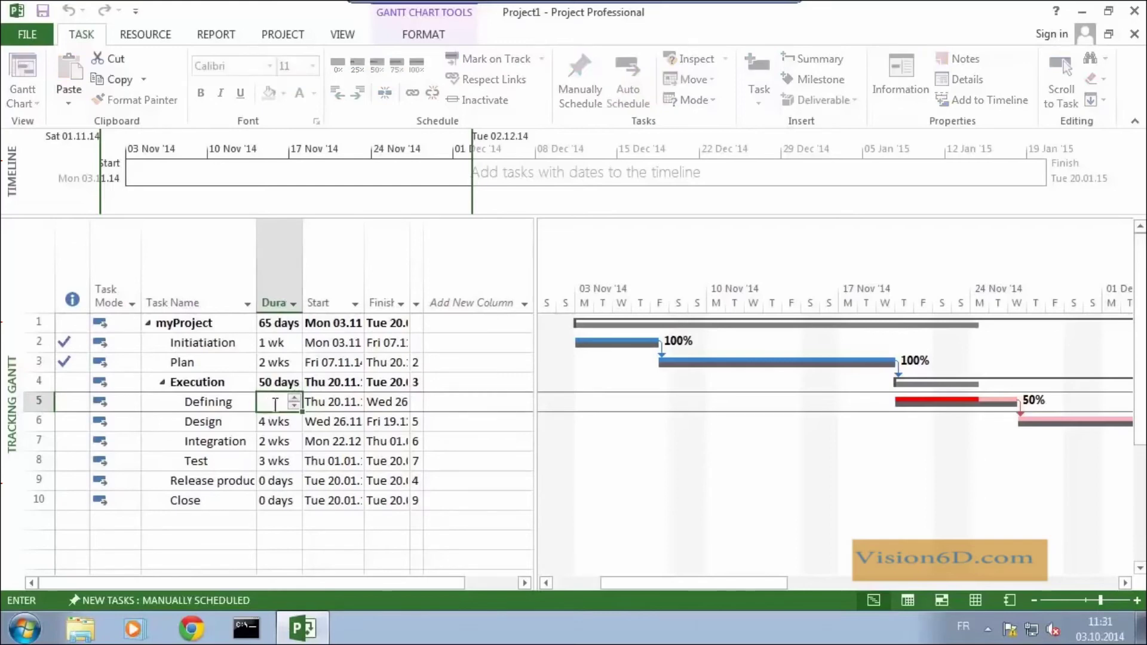
text(2 w)
key(Return)
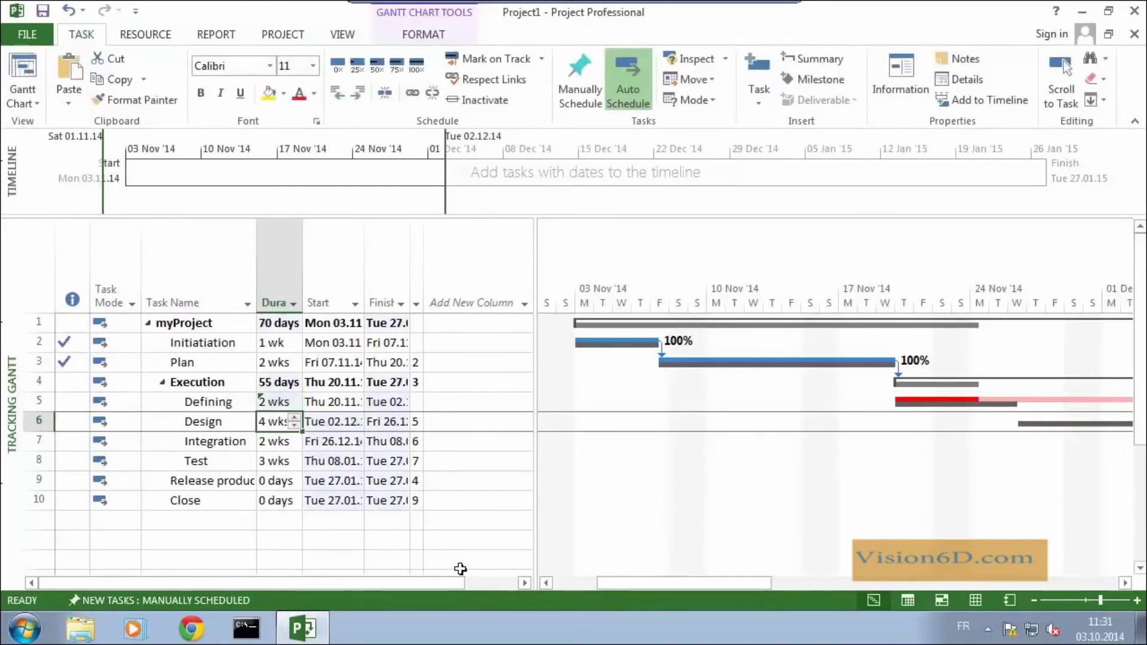
drag(640, 582, 692, 585)
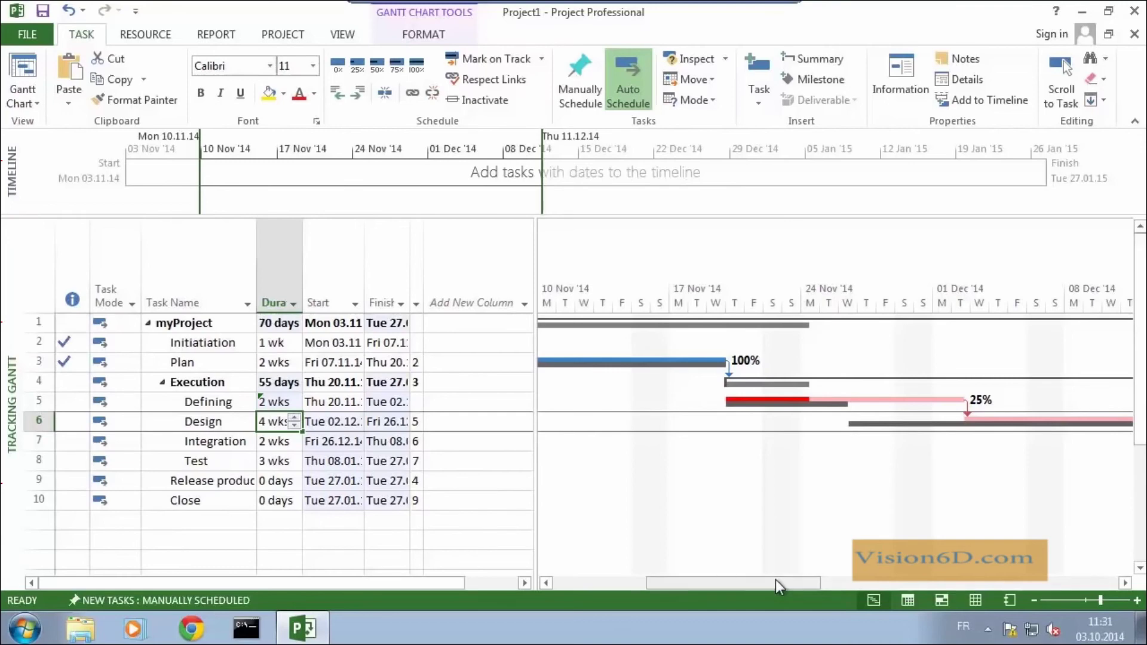
mouse_move(754, 583)
mouse_down()
mouse_move(989, 563)
mouse_move(740, 582)
mouse_up()
drag(740, 582, 739, 581)
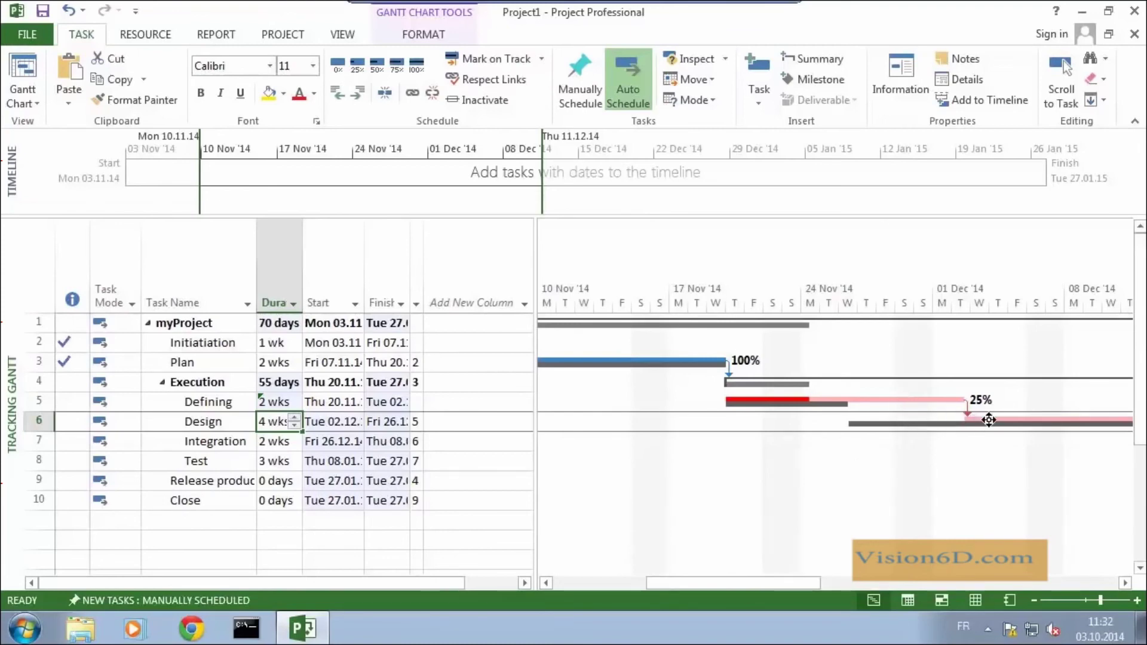
mouse_move(994, 420)
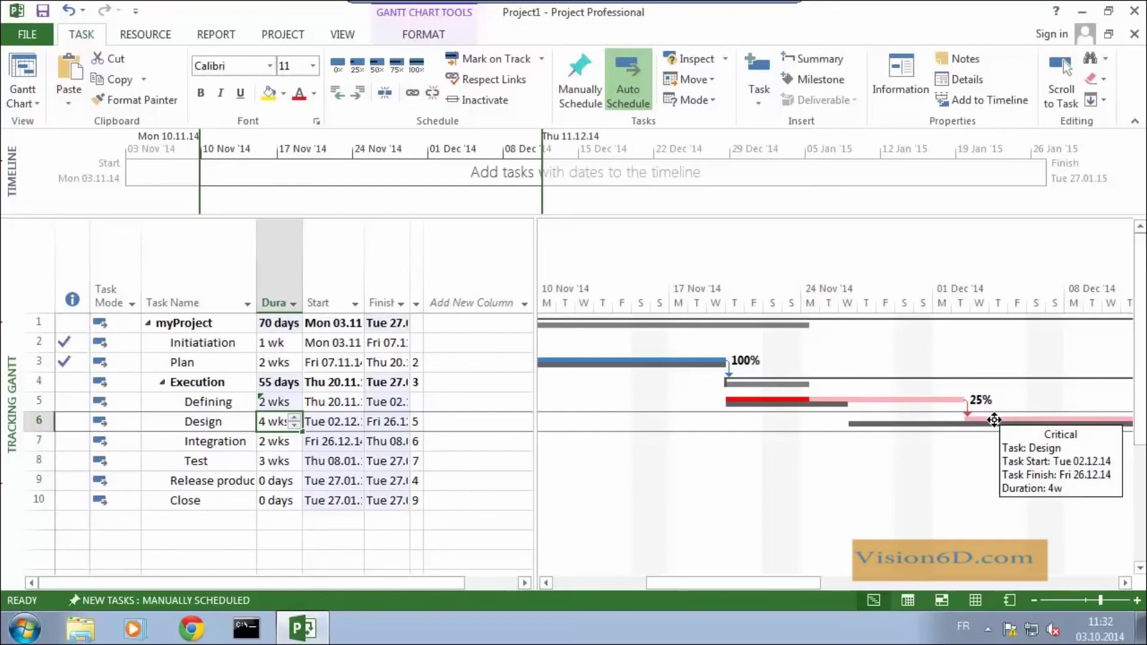